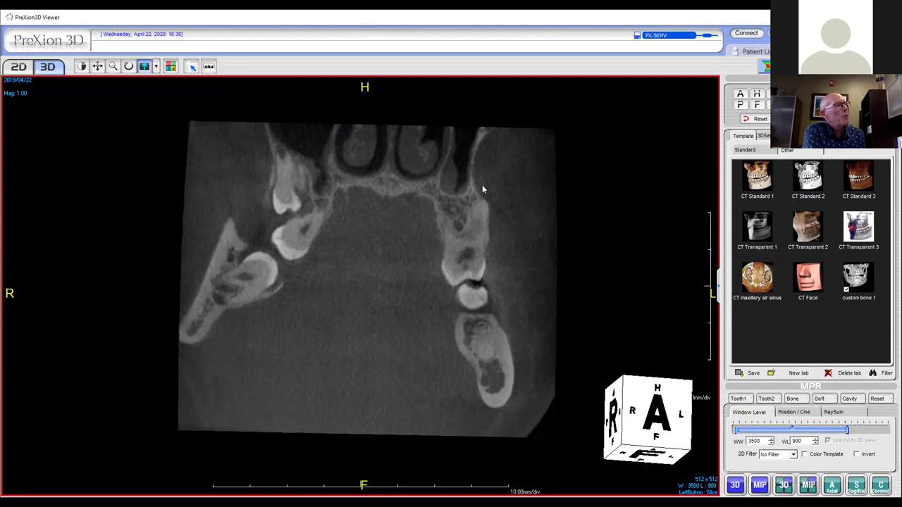
- Examine the upper left molar roots through the enlarged coronal slices of the 2019/04/22 scan, and return to the four-view layout
{"action": "scroll", "coordinate": [476, 246], "scroll_direction": "down", "scroll_amount": 8}
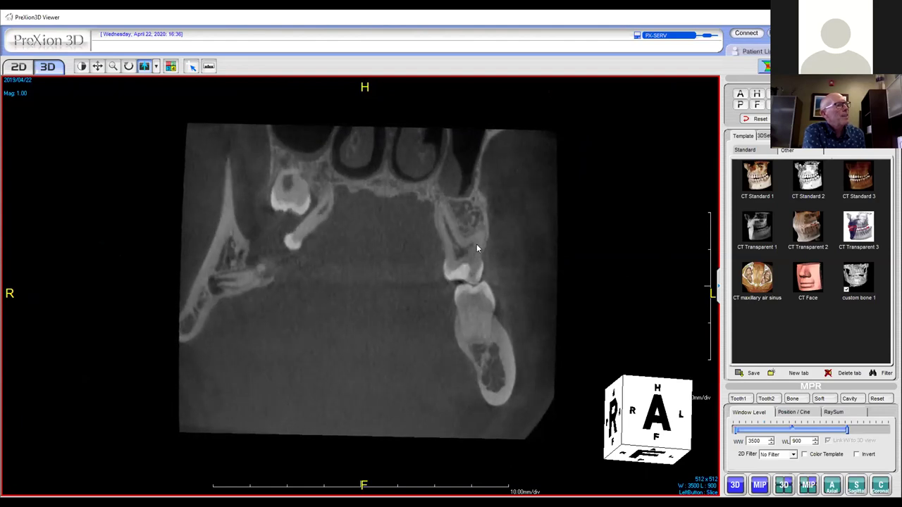
{"action": "scroll", "coordinate": [477, 248], "scroll_direction": "down", "scroll_amount": 8}
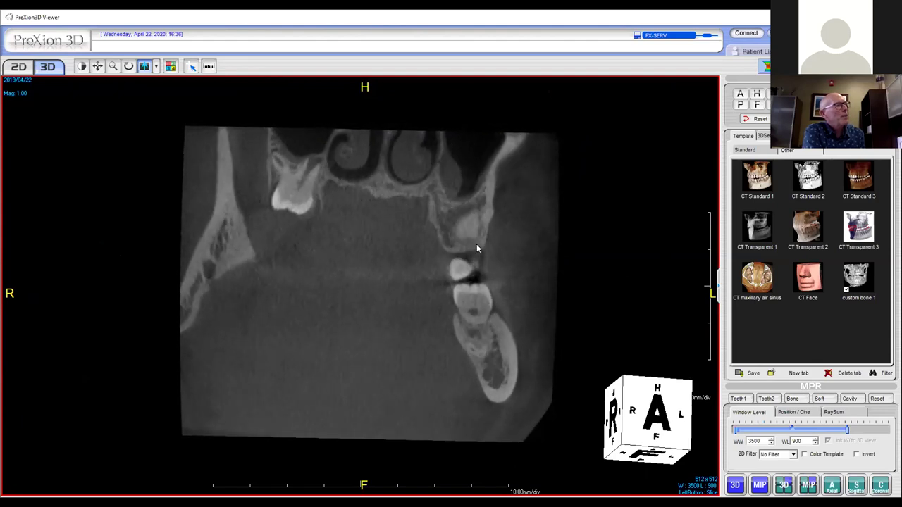
{"action": "scroll", "coordinate": [476, 244], "scroll_direction": "down", "scroll_amount": 3}
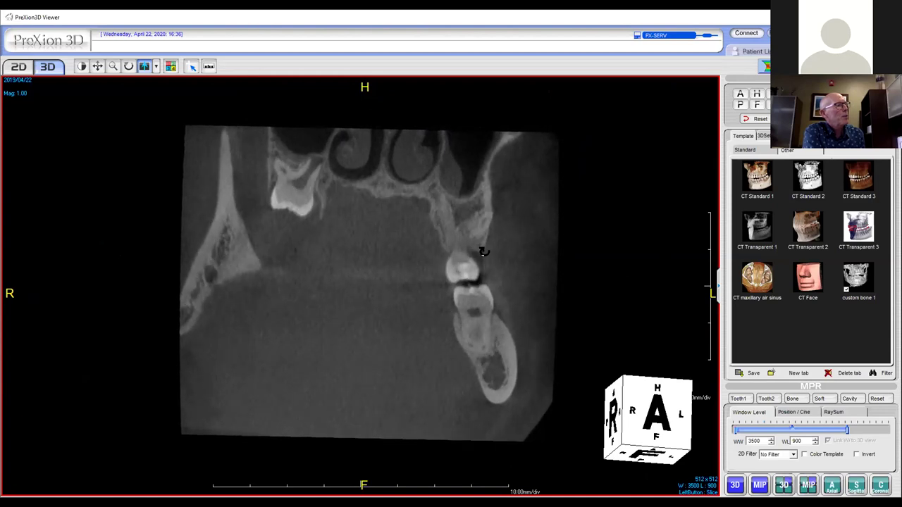
{"action": "double_click", "coordinate": [482, 249]}
{"action": "left_click", "coordinate": [505, 290]}
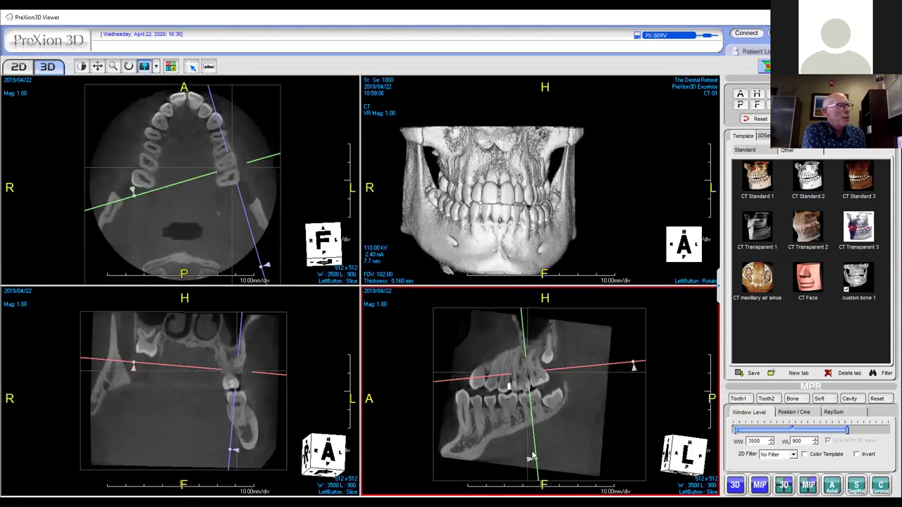
- Tilt the coronal slice plane in the sagittal view along the upper left molar's long axis and check the coronal slices
{"action": "left_click_drag", "start_coordinate": [541, 462], "coordinate": [510, 459]}
{"action": "left_click", "coordinate": [247, 361]}
{"action": "scroll", "coordinate": [247, 362], "scroll_direction": "up", "scroll_amount": 3}
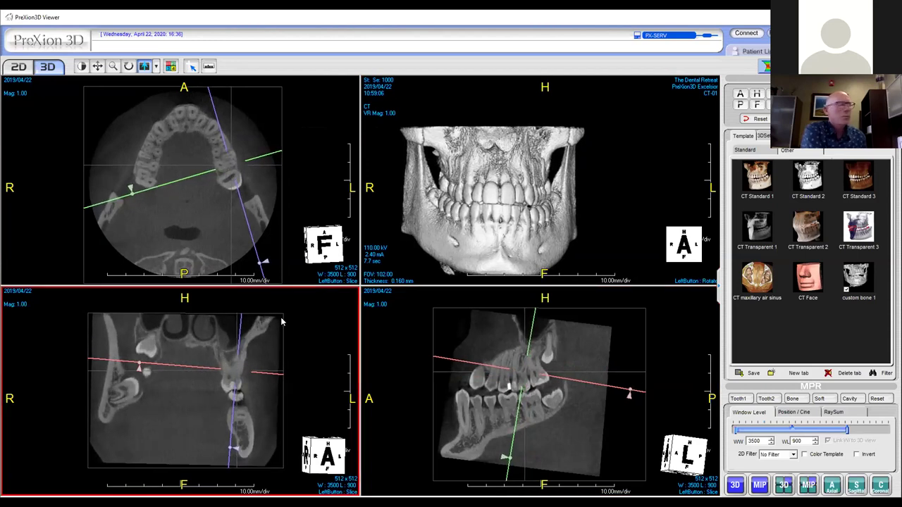
{"action": "left_click", "coordinate": [352, 283]}
{"action": "left_click", "coordinate": [365, 273]}
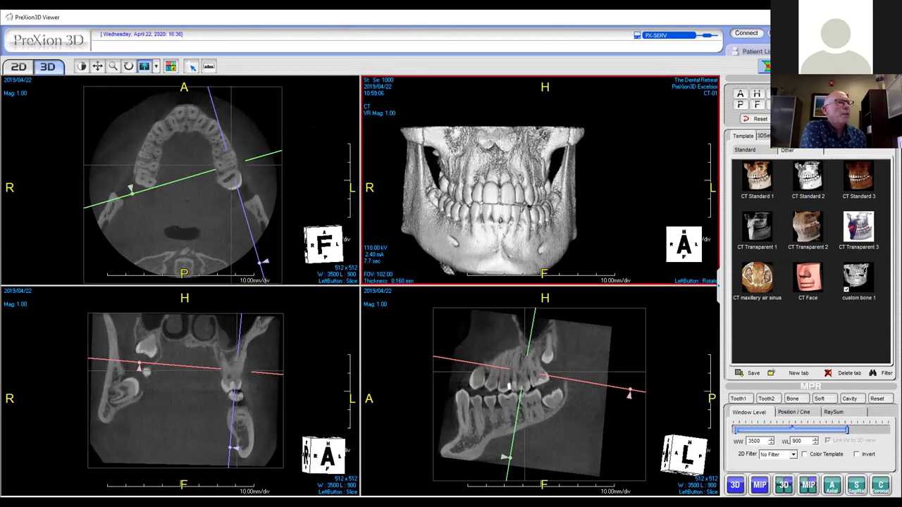
- Load the same patient's 2020/04/20 CT study from the patient list
{"action": "left_click", "coordinate": [751, 52]}
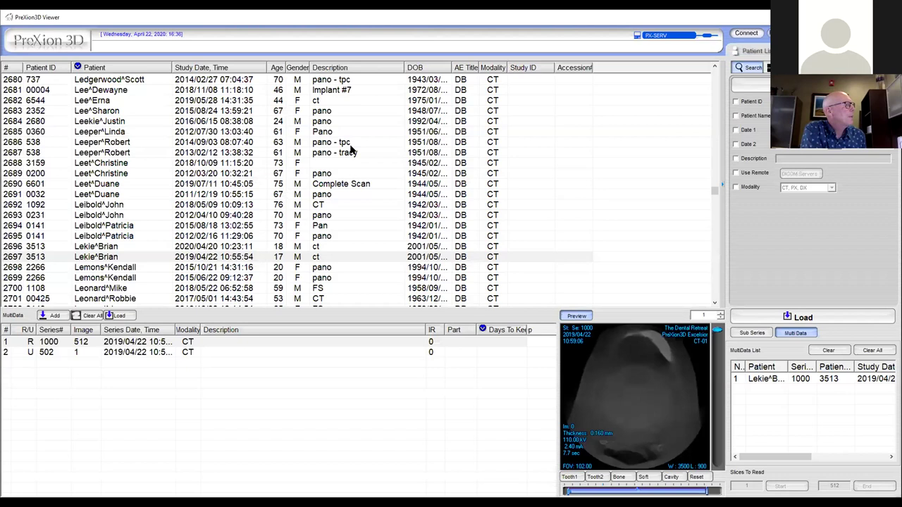
{"action": "left_click", "coordinate": [215, 246]}
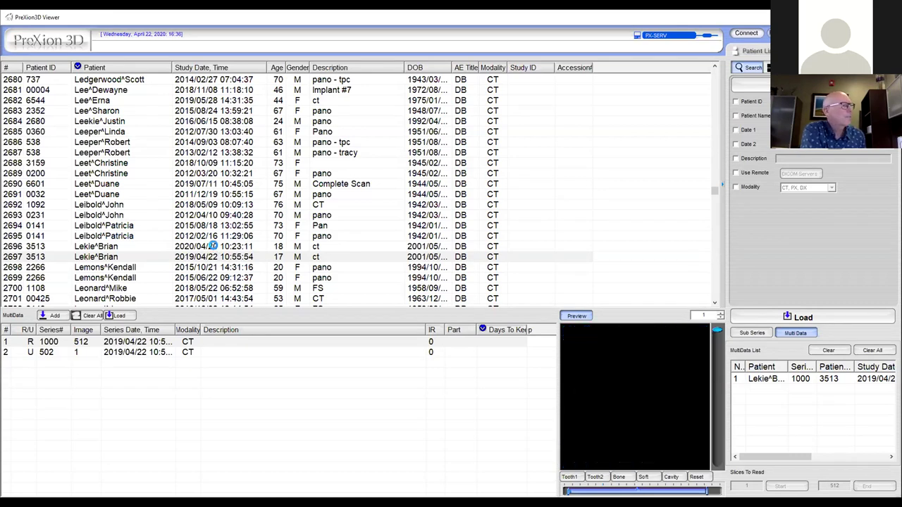
{"action": "double_click", "coordinate": [214, 248]}
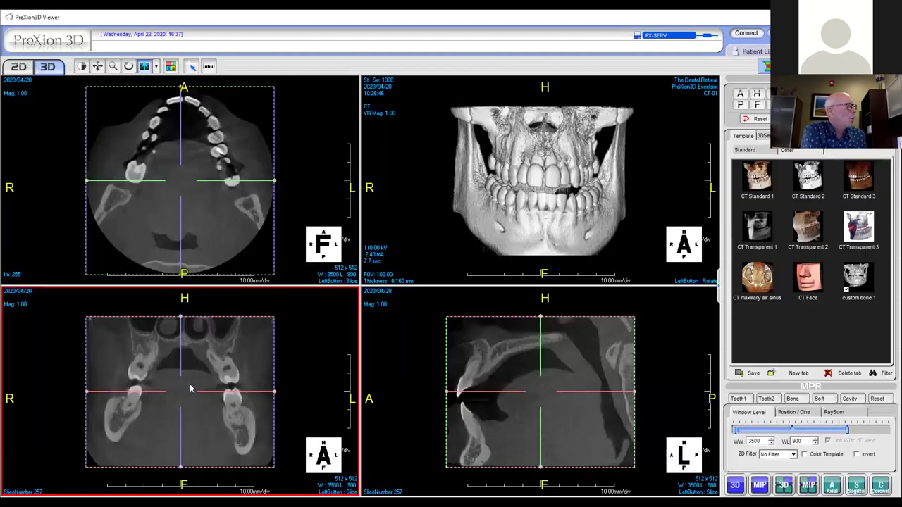
- Position the slice crosshair over the upper left molar roots in the coronal and axial views
{"action": "left_click_drag", "start_coordinate": [181, 391], "coordinate": [223, 357]}
{"action": "left_click", "coordinate": [224, 182]}
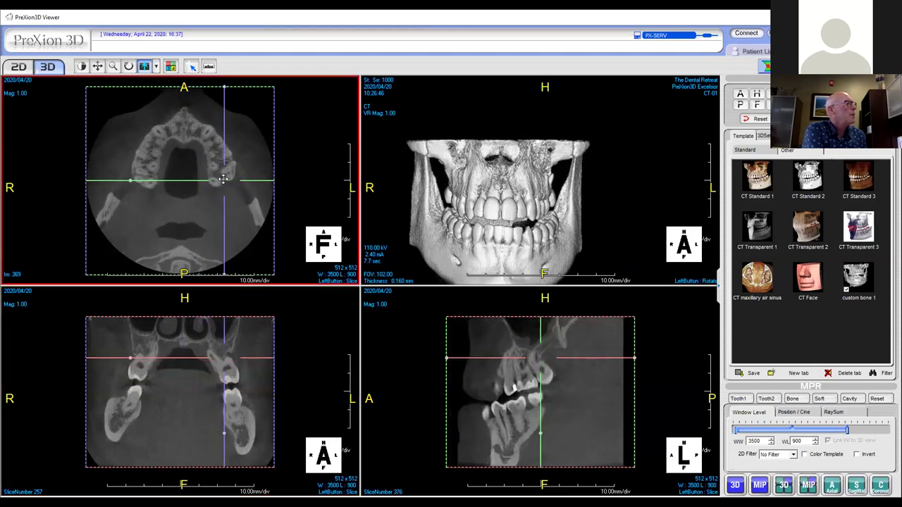
{"action": "left_click_drag", "start_coordinate": [226, 180], "coordinate": [226, 151]}
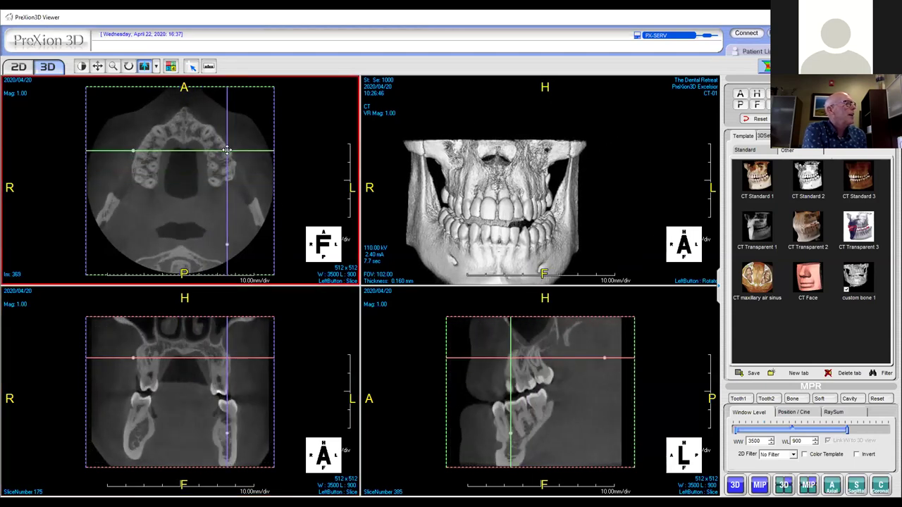
- Rotate the slice planes in the axial view to follow the upper left arch, and fine-tune their tilt and centre at the molar
{"action": "left_click_drag", "start_coordinate": [135, 150], "coordinate": [150, 211]}
{"action": "left_click", "coordinate": [236, 391]}
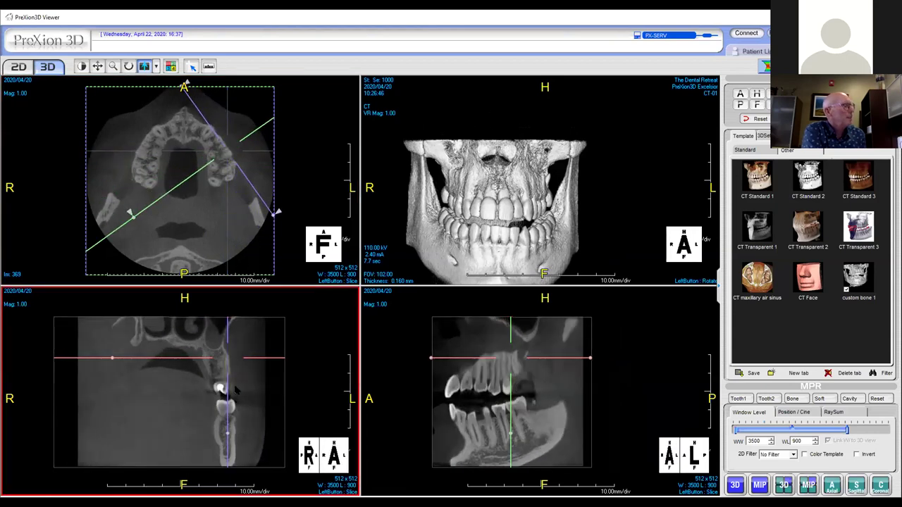
{"action": "left_click_drag", "start_coordinate": [227, 426], "coordinate": [233, 434]}
{"action": "scroll", "coordinate": [234, 197], "scroll_direction": "up", "scroll_amount": 3}
{"action": "scroll", "coordinate": [234, 196], "scroll_direction": "up", "scroll_amount": 2}
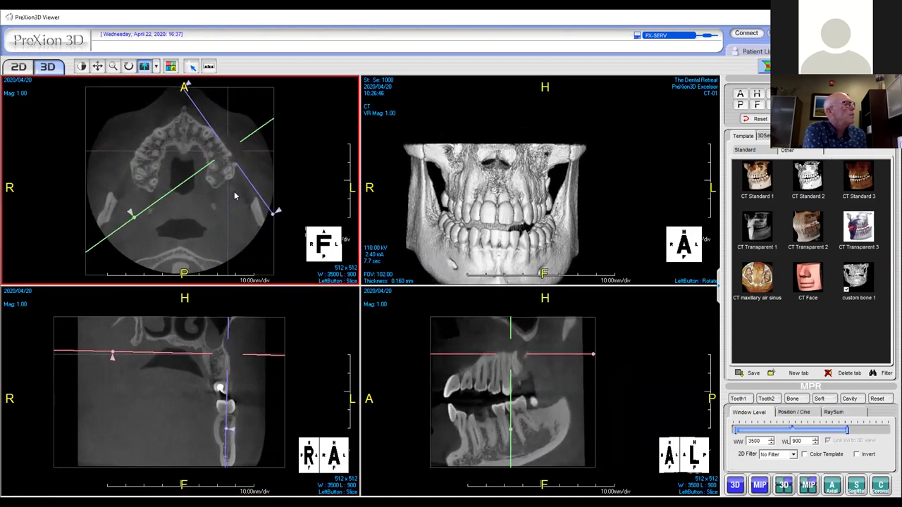
{"action": "left_click_drag", "start_coordinate": [225, 150], "coordinate": [228, 152]}
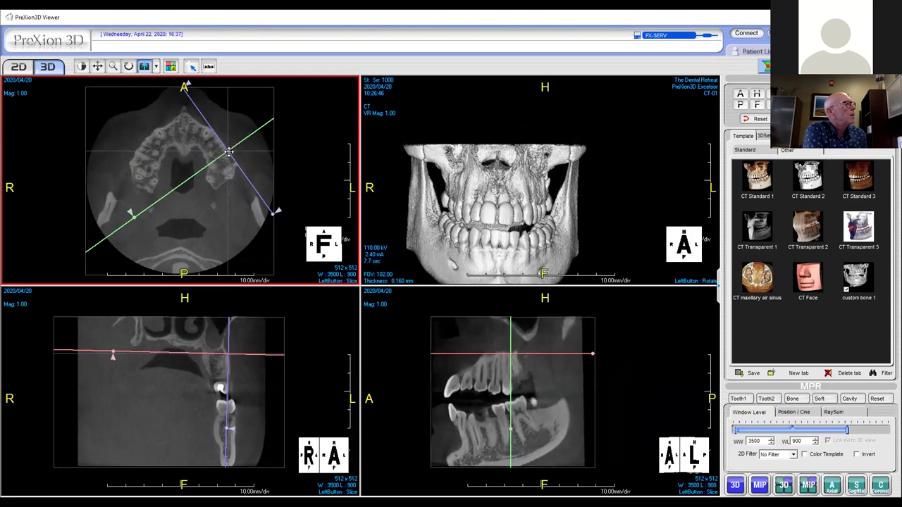
- Examine the upper left molar roots slice by slice in the enlarged coronal view, and return to the four-view layout
{"action": "double_click", "coordinate": [230, 381]}
{"action": "scroll", "coordinate": [429, 268], "scroll_direction": "down", "scroll_amount": 1}
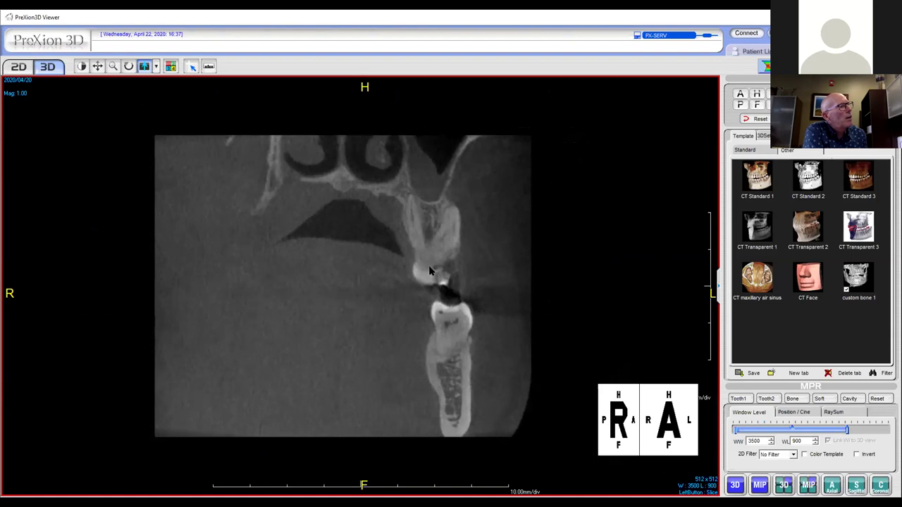
{"action": "scroll", "coordinate": [429, 268], "scroll_direction": "down", "scroll_amount": 1}
{"action": "scroll", "coordinate": [431, 271], "scroll_direction": "down", "scroll_amount": 2}
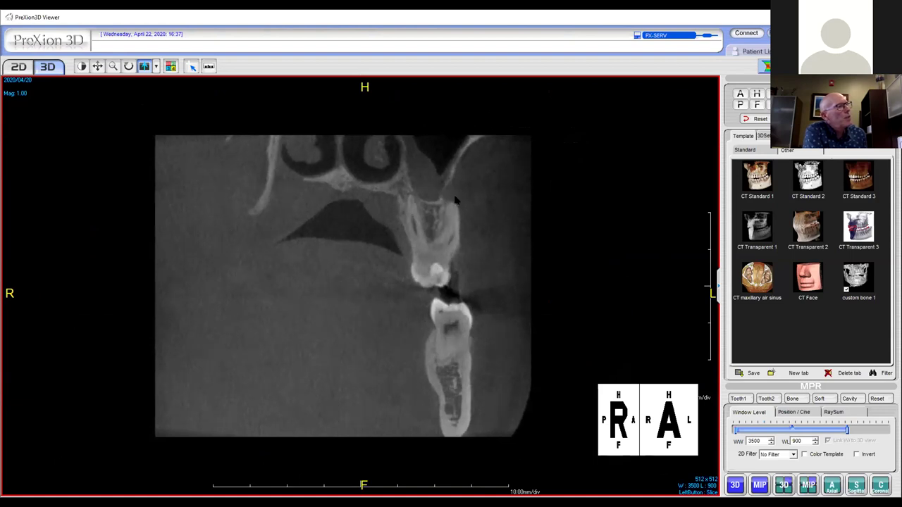
{"action": "scroll", "coordinate": [448, 235], "scroll_direction": "down", "scroll_amount": 4}
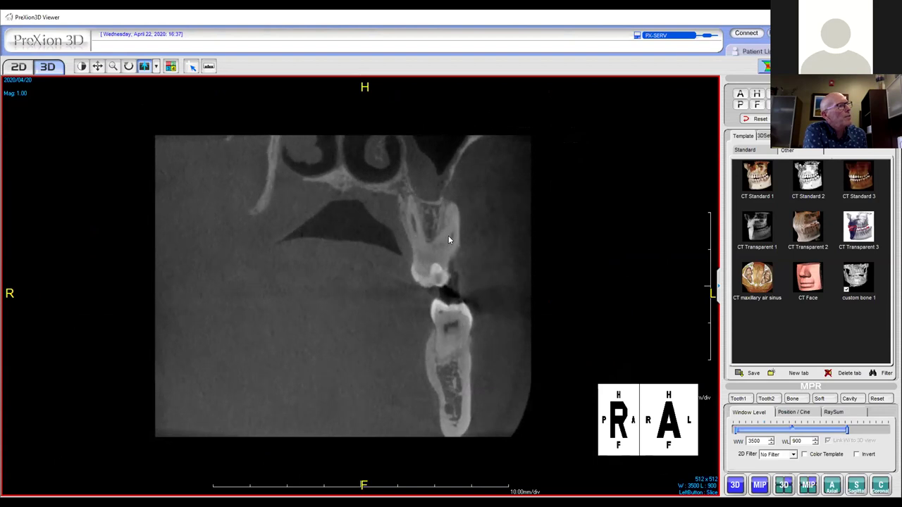
{"action": "scroll", "coordinate": [448, 240], "scroll_direction": "down", "scroll_amount": 3}
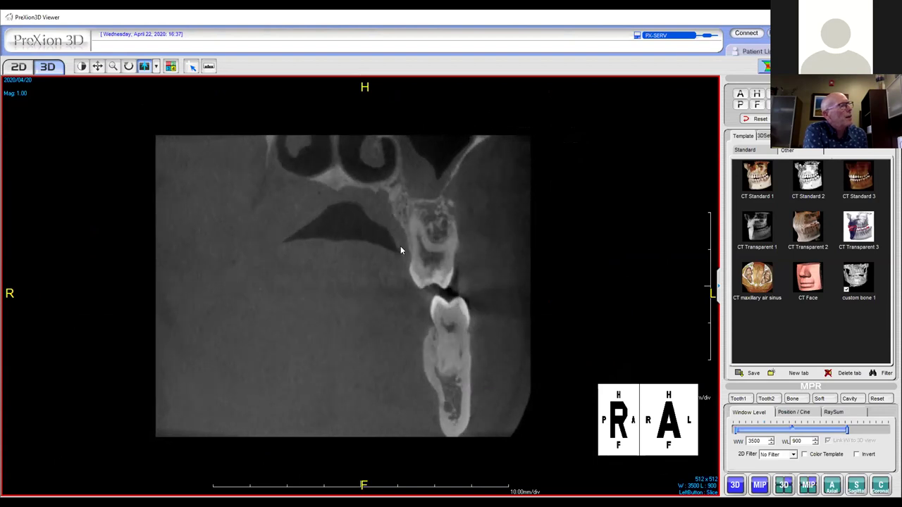
{"action": "double_click", "coordinate": [402, 252]}
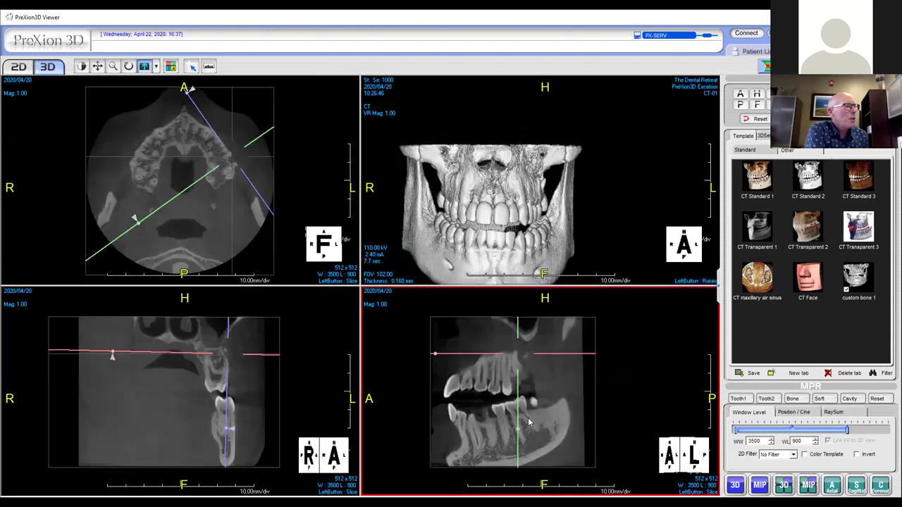
- Tilt the coronal plane in the sagittal view along the upper left molar, and examine its roots in the enlarged coronal slices
{"action": "left_click_drag", "start_coordinate": [524, 436], "coordinate": [502, 439]}
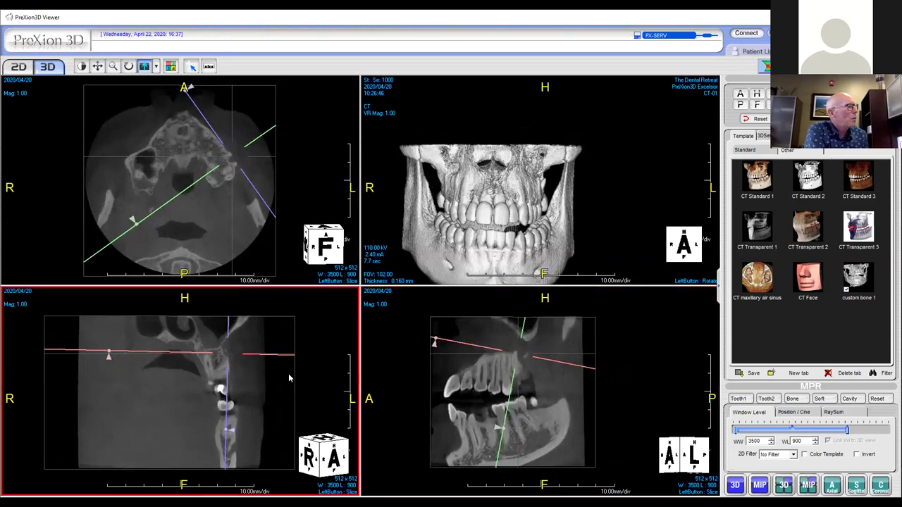
{"action": "left_click_drag", "start_coordinate": [264, 382], "coordinate": [267, 374]}
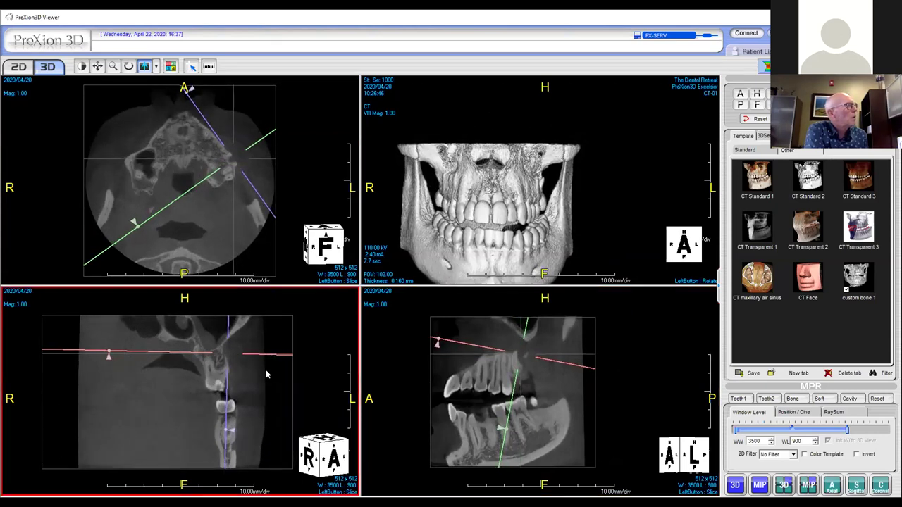
{"action": "double_click", "coordinate": [267, 373]}
{"action": "scroll", "coordinate": [393, 307], "scroll_direction": "down", "scroll_amount": 3}
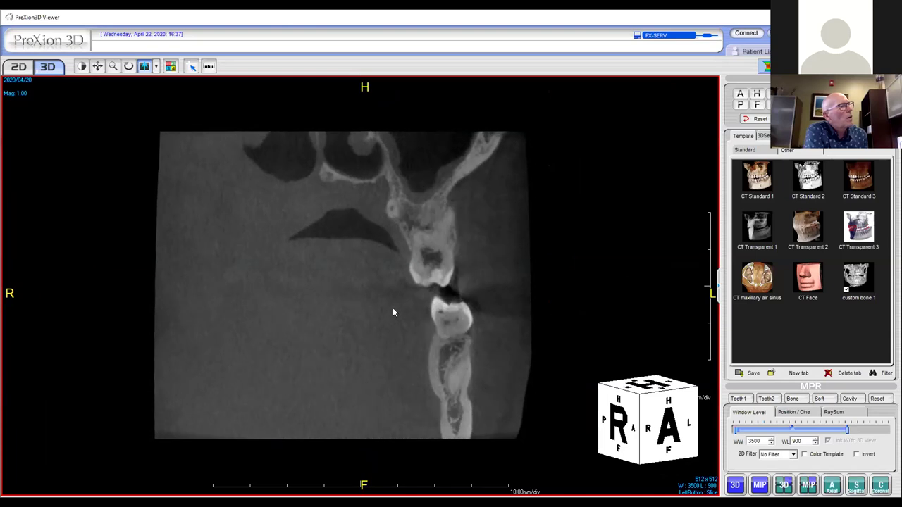
{"action": "scroll", "coordinate": [392, 313], "scroll_direction": "down", "scroll_amount": 3}
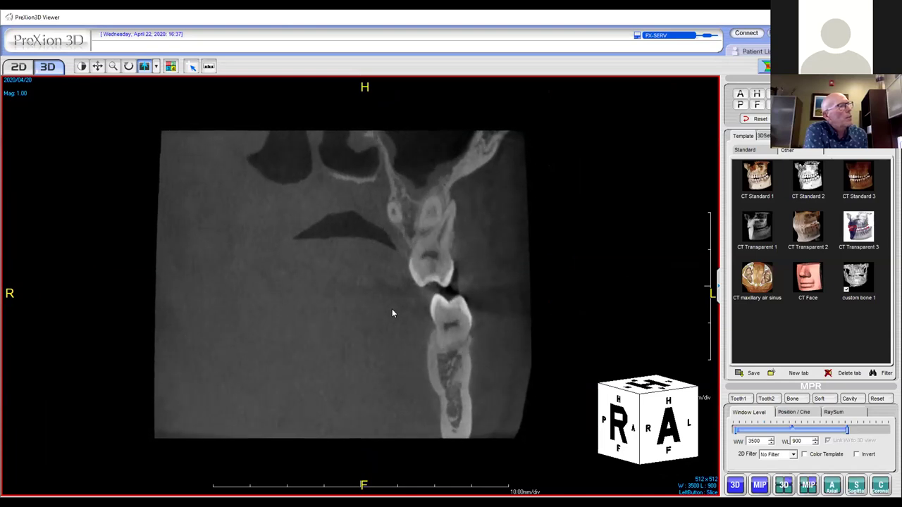
{"action": "scroll", "coordinate": [430, 239], "scroll_direction": "down", "scroll_amount": 2}
{"action": "double_click", "coordinate": [390, 286]}
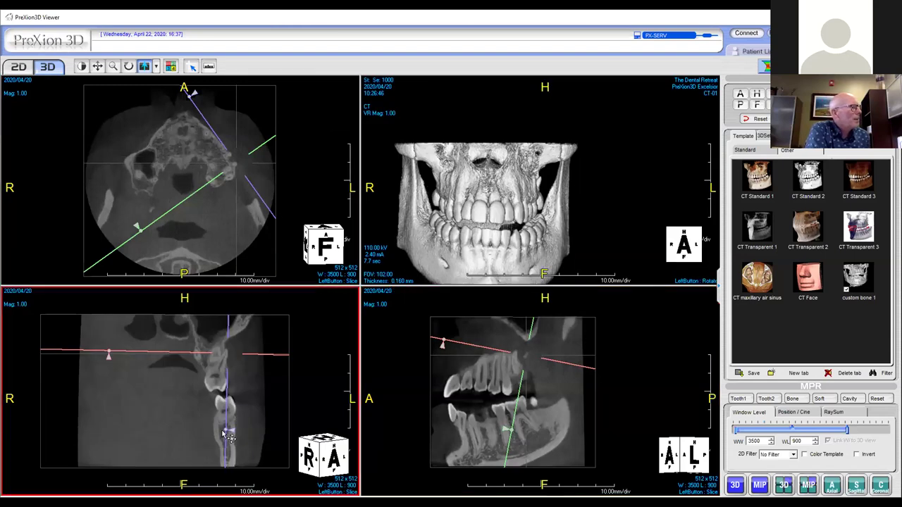
- Tilt the sagittal plane in the coronal view along the molar's root, and recentre the crosshair on the roots in the axial view
{"action": "left_click_drag", "start_coordinate": [228, 434], "coordinate": [205, 431]}
{"action": "left_click", "coordinate": [467, 371]}
{"action": "left_click", "coordinate": [249, 161]}
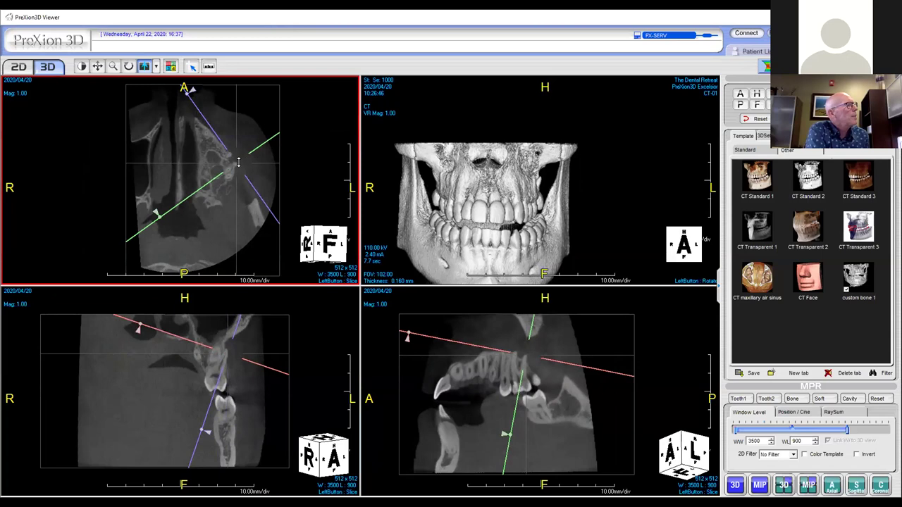
{"action": "left_click_drag", "start_coordinate": [238, 162], "coordinate": [232, 163]}
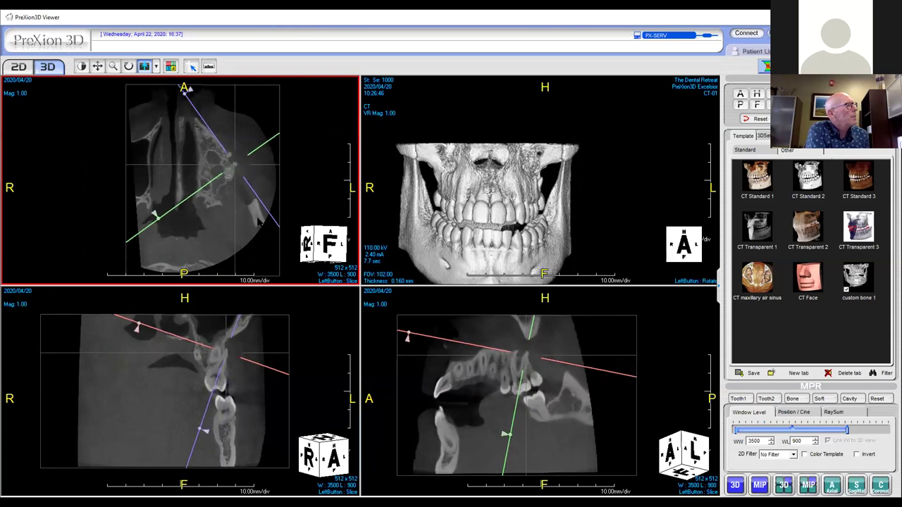
- Examine the upper left molar roots and surrounding bone through the enlarged axial slices, and restore the four-view layout
{"action": "double_click", "coordinate": [235, 217]}
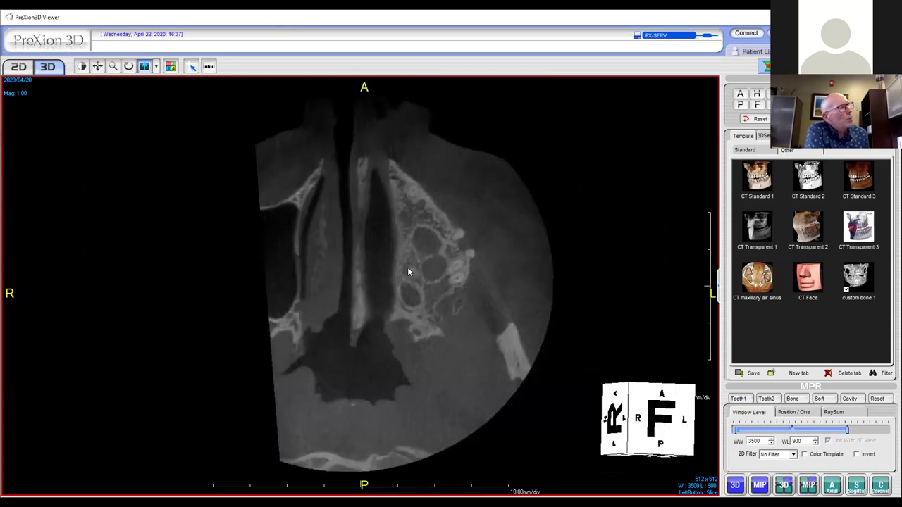
{"action": "scroll", "coordinate": [407, 271], "scroll_direction": "down", "scroll_amount": 3}
{"action": "scroll", "coordinate": [407, 271], "scroll_direction": "up", "scroll_amount": 3}
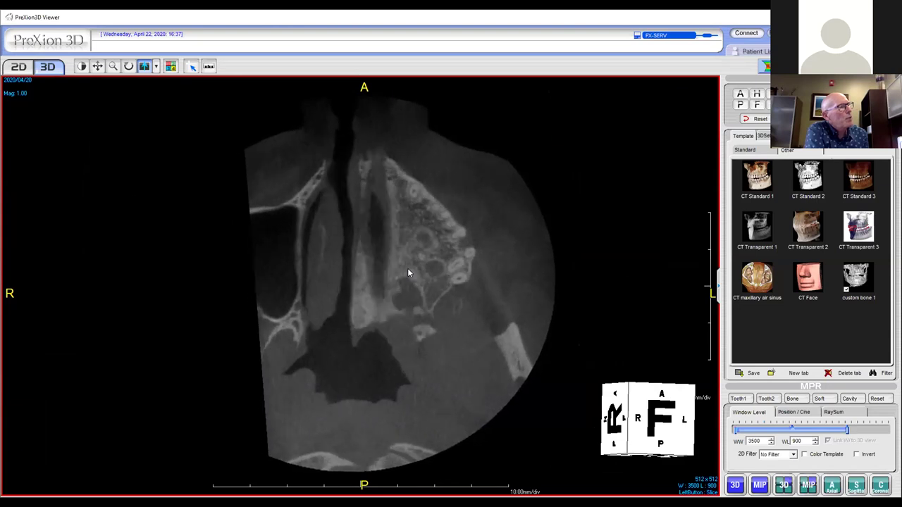
{"action": "scroll", "coordinate": [408, 273], "scroll_direction": "down", "scroll_amount": 4}
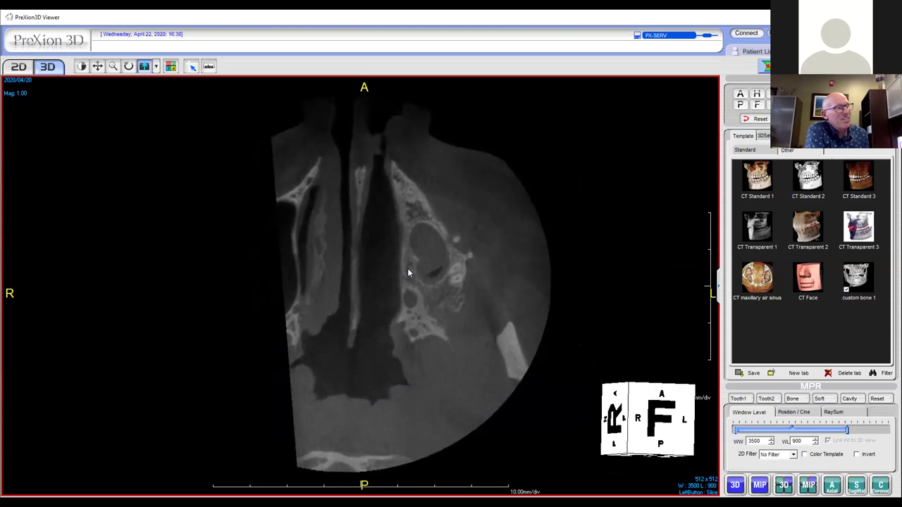
{"action": "scroll", "coordinate": [408, 273], "scroll_direction": "down", "scroll_amount": 2}
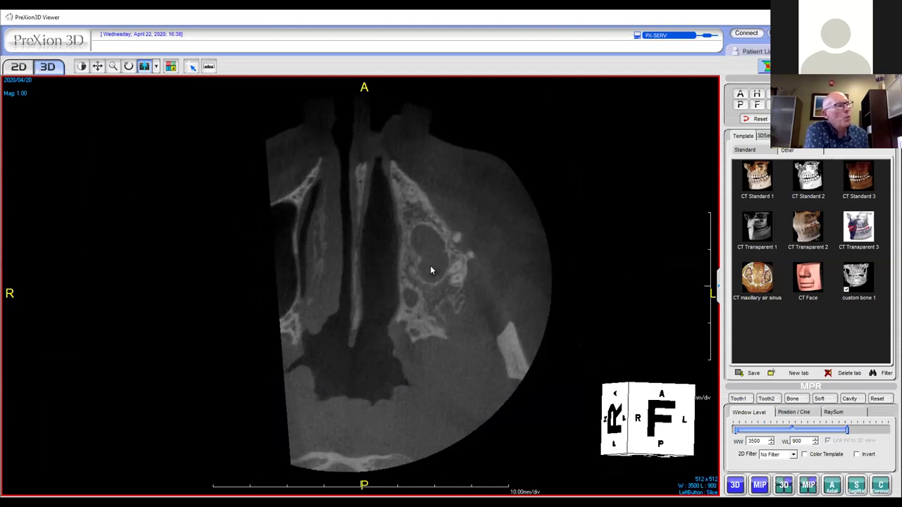
{"action": "double_click", "coordinate": [408, 271]}
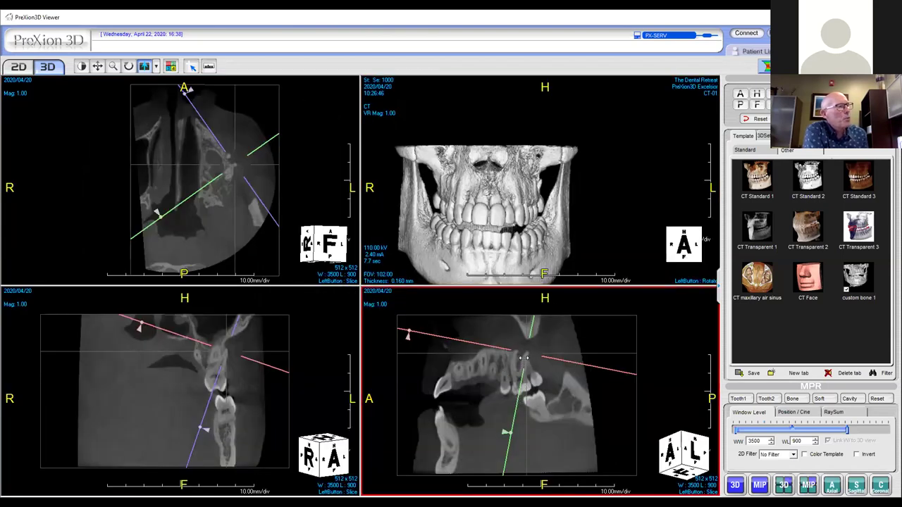
- Lower the crosshair to the molar crowns in the sagittal view, and examine the upper left molars through the enlarged axial slices
{"action": "left_click_drag", "start_coordinate": [525, 354], "coordinate": [518, 379]}
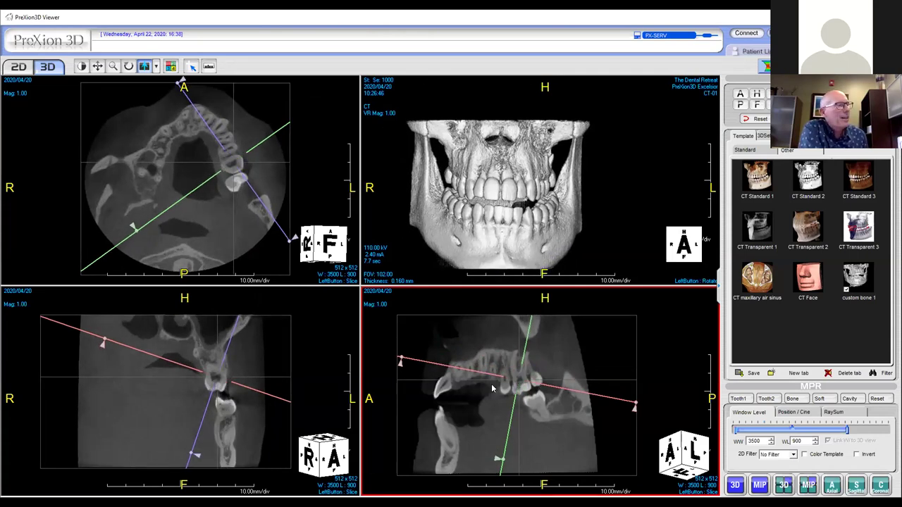
{"action": "double_click", "coordinate": [229, 206]}
{"action": "scroll", "coordinate": [393, 275], "scroll_direction": "down", "scroll_amount": 3}
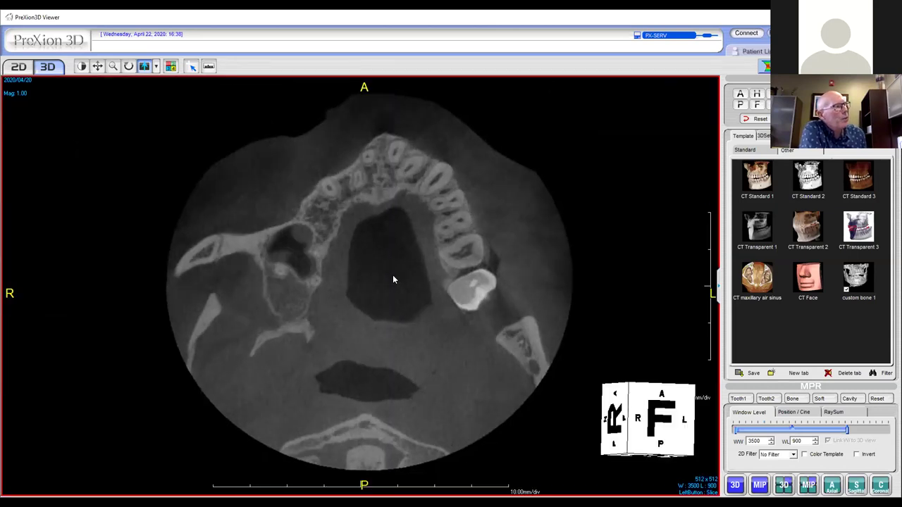
{"action": "scroll", "coordinate": [393, 279], "scroll_direction": "down", "scroll_amount": 2}
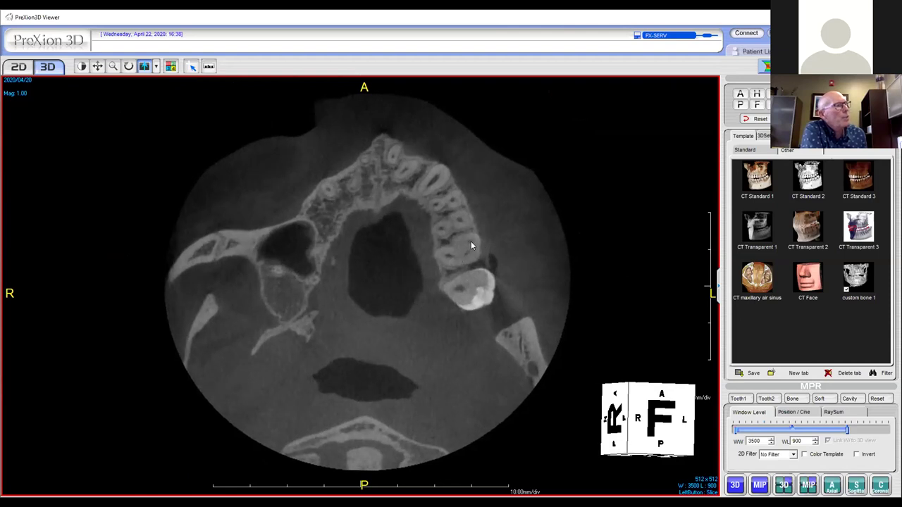
{"action": "scroll", "coordinate": [496, 246], "scroll_direction": "down", "scroll_amount": 5}
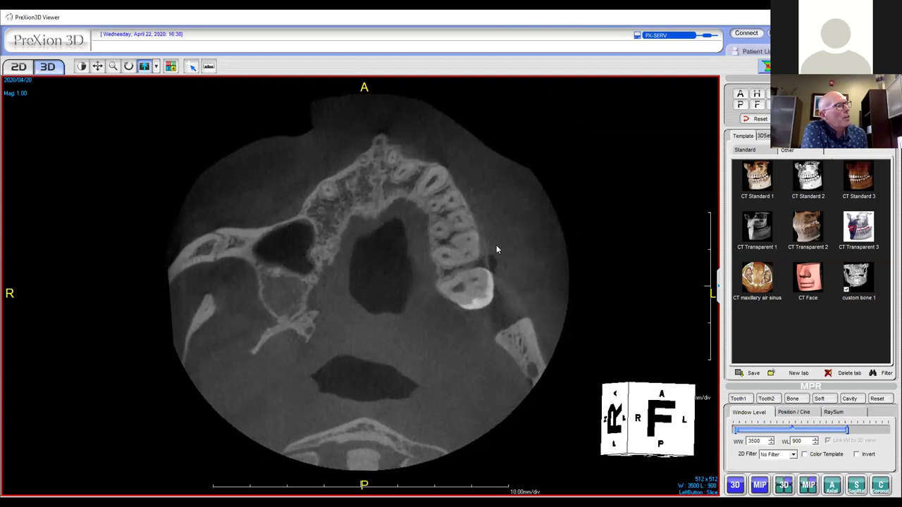
{"action": "scroll", "coordinate": [496, 249], "scroll_direction": "down", "scroll_amount": 1}
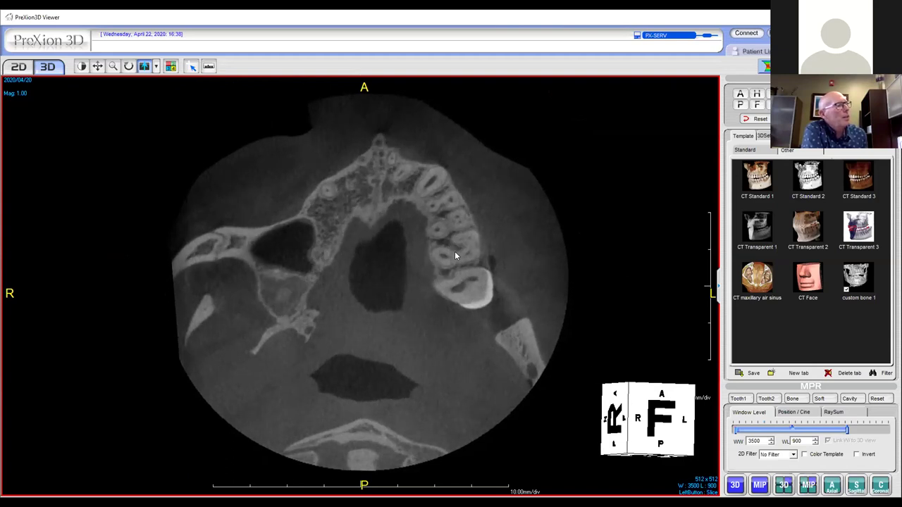
{"action": "double_click", "coordinate": [392, 274]}
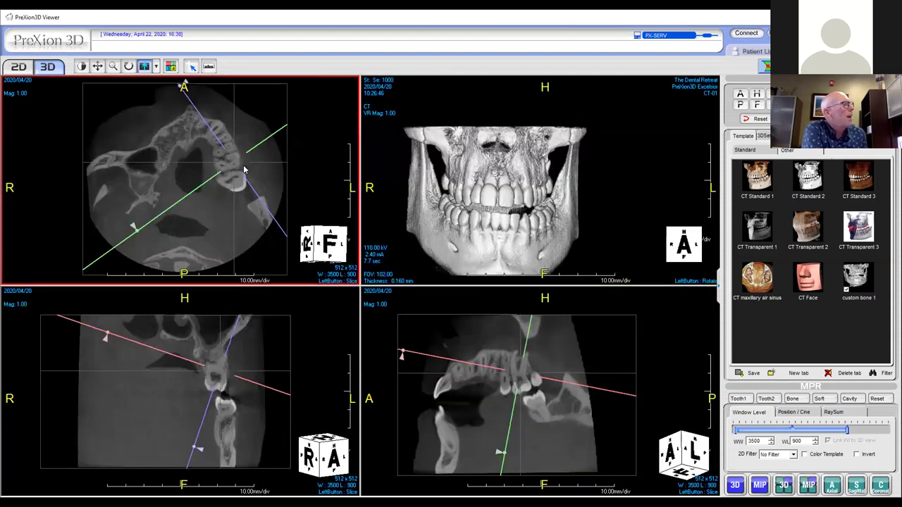
- Recentre the crosshair on the upper left molar in the axial view, and tilt the slice planes along its roots in all three views
{"action": "left_click_drag", "start_coordinate": [235, 160], "coordinate": [230, 157]}
{"action": "left_click_drag", "start_coordinate": [137, 225], "coordinate": [117, 189]}
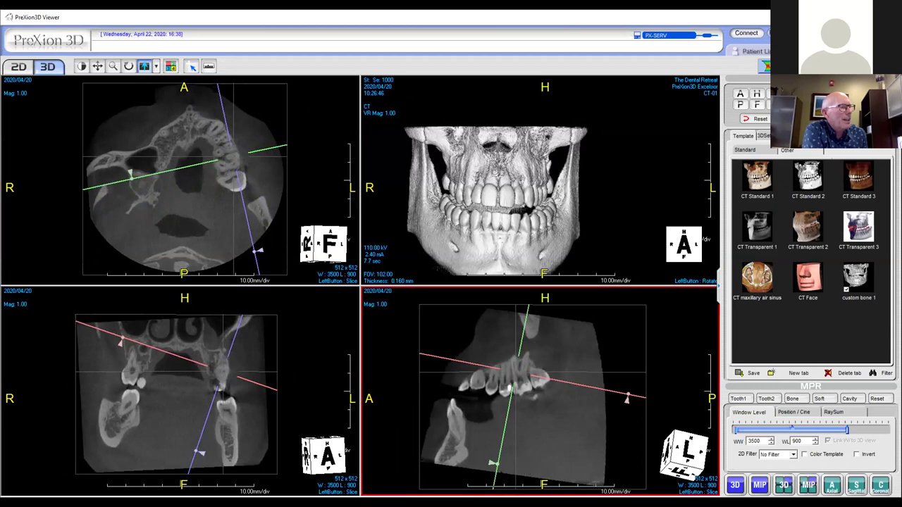
{"action": "left_click_drag", "start_coordinate": [505, 473], "coordinate": [547, 471]}
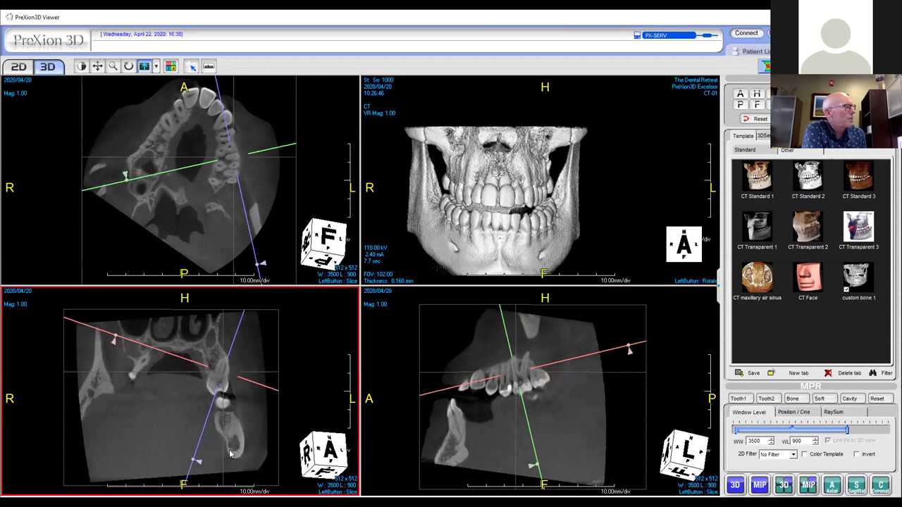
{"action": "left_click_drag", "start_coordinate": [188, 460], "coordinate": [202, 460]}
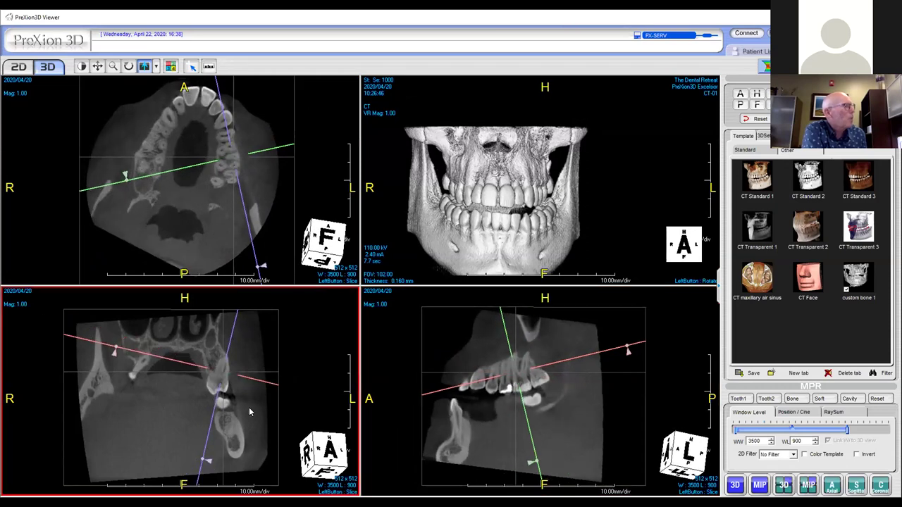
{"action": "left_click_drag", "start_coordinate": [135, 185], "coordinate": [208, 262]}
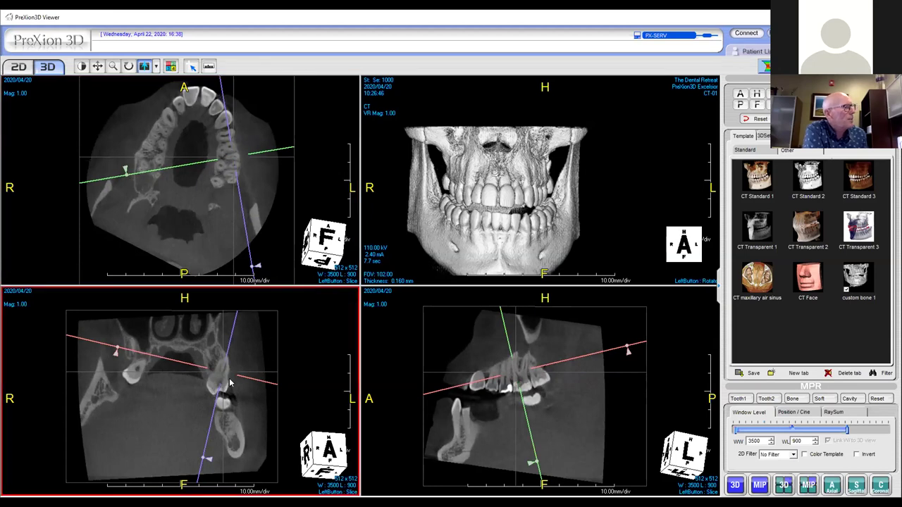
- Examine the upper left molar roots in the enlarged coronal and sagittal views, and return to the four-view layout
{"action": "double_click", "coordinate": [229, 382]}
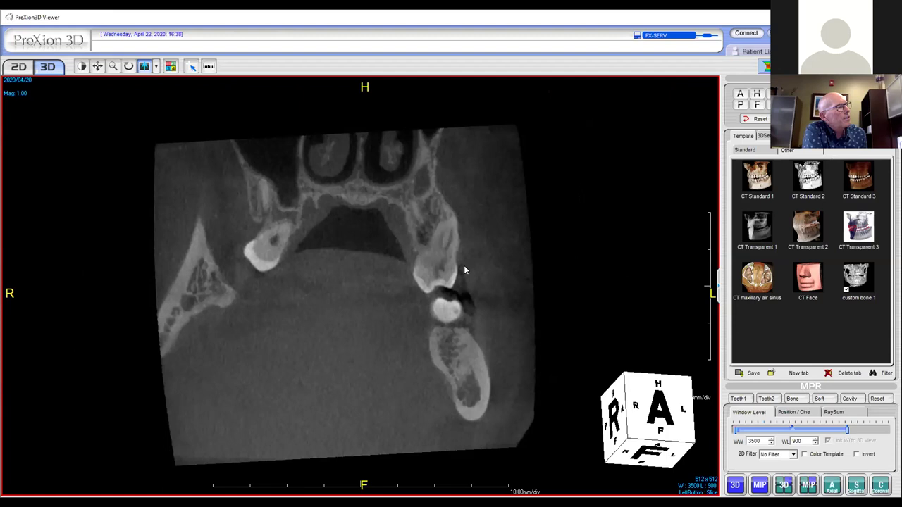
{"action": "scroll", "coordinate": [464, 267], "scroll_direction": "down", "scroll_amount": 3}
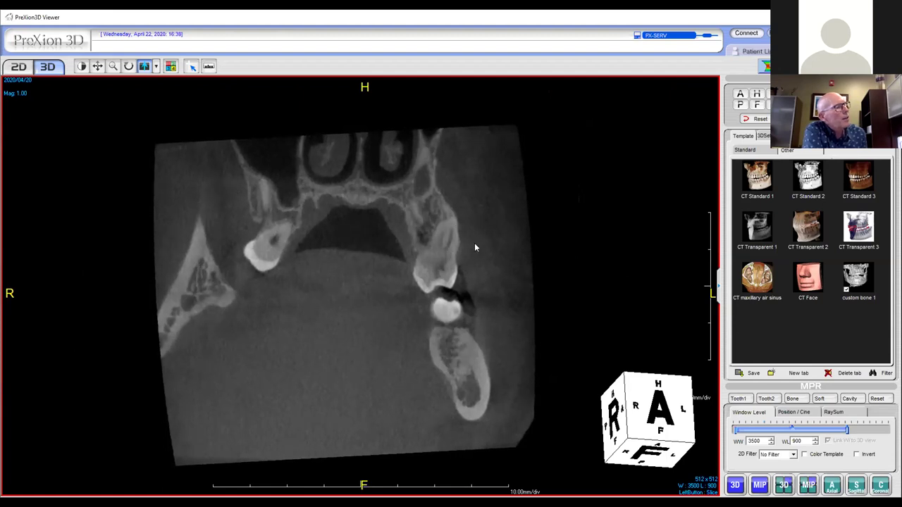
{"action": "scroll", "coordinate": [475, 244], "scroll_direction": "down", "scroll_amount": 4}
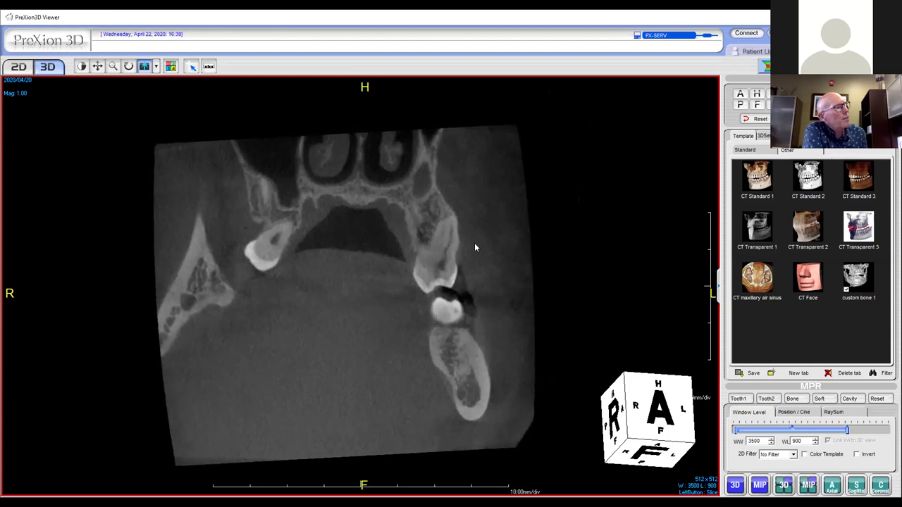
{"action": "double_click", "coordinate": [473, 245]}
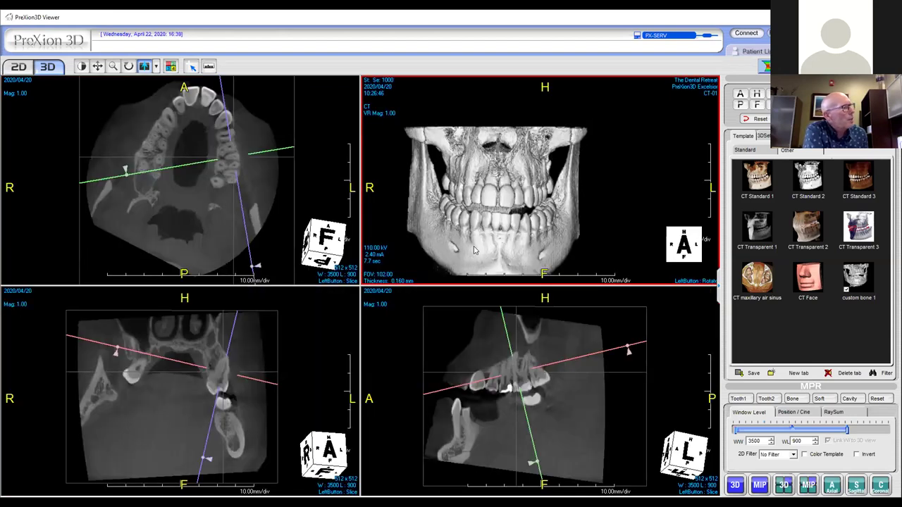
{"action": "left_click", "coordinate": [537, 341]}
{"action": "double_click", "coordinate": [537, 341]}
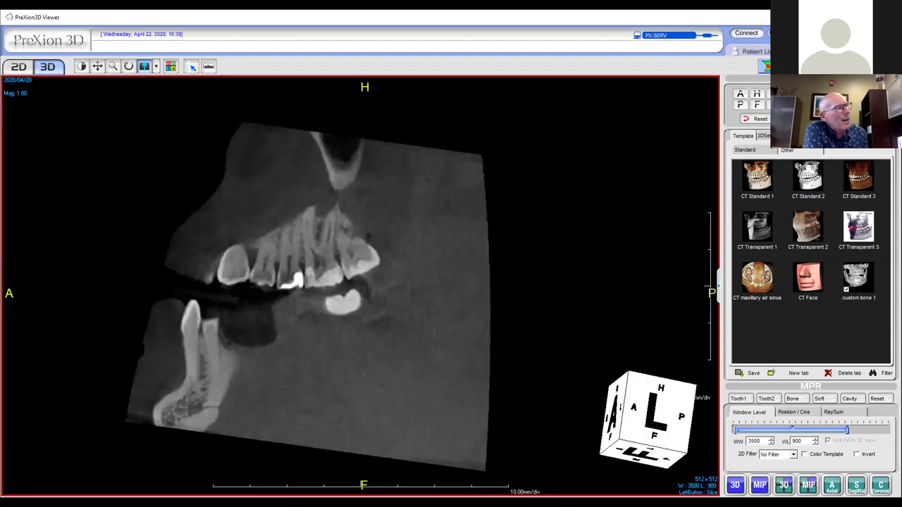
{"action": "double_click", "coordinate": [376, 241]}
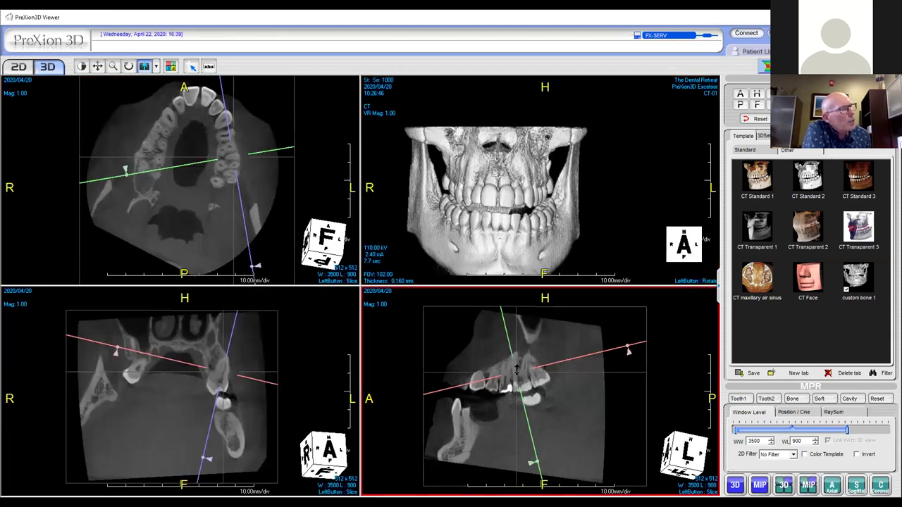
- Raise the crosshair to the molar's roots in the sagittal view, and tilt the coronal plane along the front root
{"action": "left_click_drag", "start_coordinate": [515, 370], "coordinate": [513, 359]}
{"action": "left_click_drag", "start_coordinate": [534, 450], "coordinate": [514, 451]}
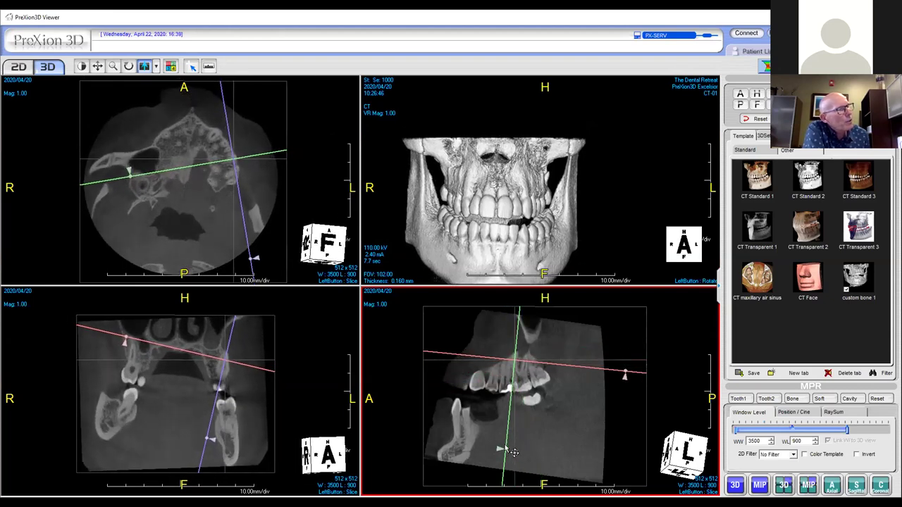
{"action": "left_click", "coordinate": [275, 410]}
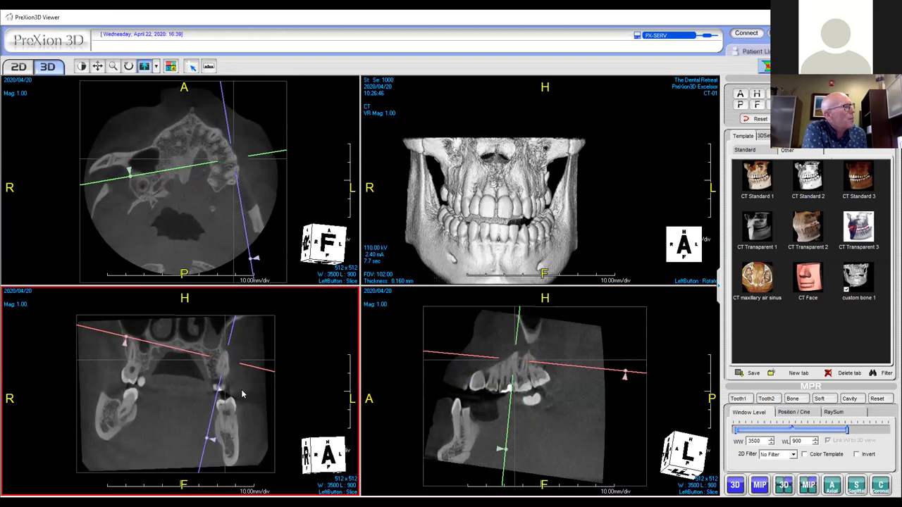
- Examine the upper left molar's front root and root tip through the enlarged coronal slices, and restore the four-view layout
{"action": "double_click", "coordinate": [242, 395]}
{"action": "scroll", "coordinate": [373, 303], "scroll_direction": "down", "scroll_amount": 5}
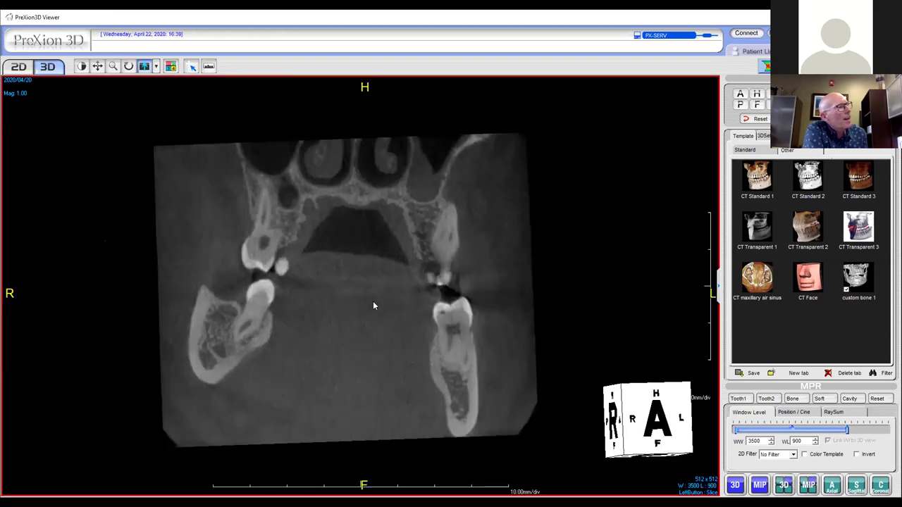
{"action": "scroll", "coordinate": [374, 304], "scroll_direction": "down", "scroll_amount": 1}
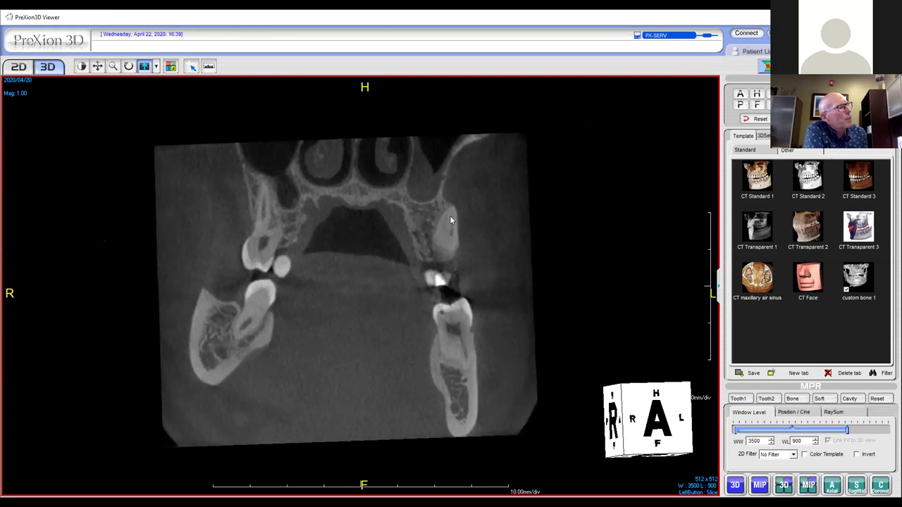
{"action": "scroll", "coordinate": [442, 246], "scroll_direction": "down", "scroll_amount": 4}
{"action": "scroll", "coordinate": [442, 246], "scroll_direction": "down", "scroll_amount": 3}
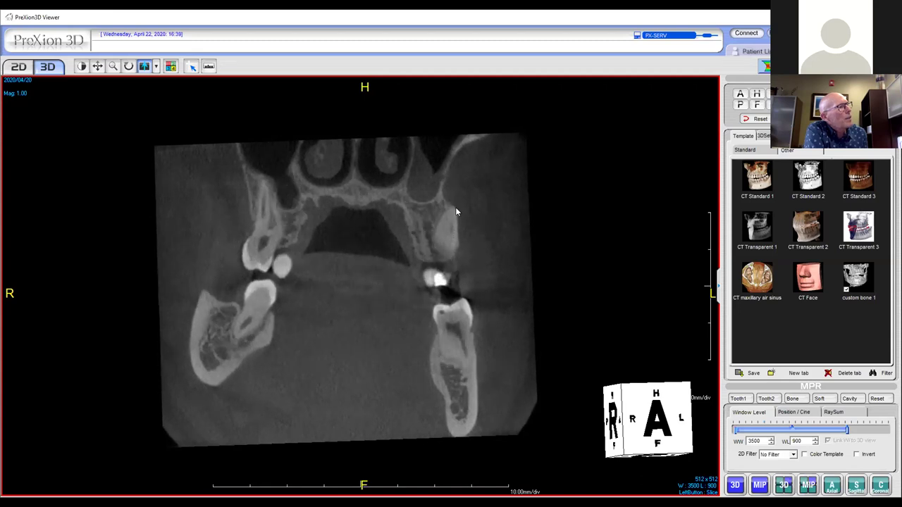
{"action": "double_click", "coordinate": [377, 287]}
{"action": "left_click", "coordinate": [345, 322]}
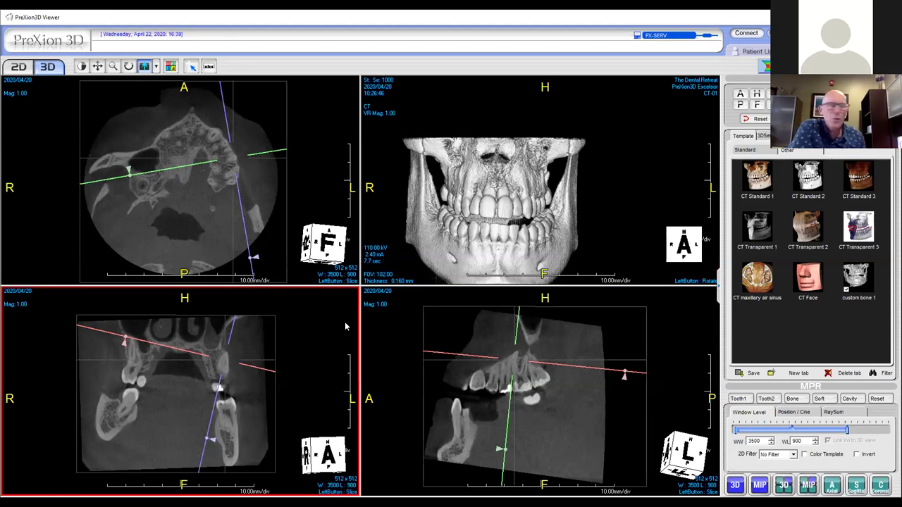
- Measure the upper left molar's length from front root tip to crown edge in the enlarged sagittal view
{"action": "left_click", "coordinate": [494, 399]}
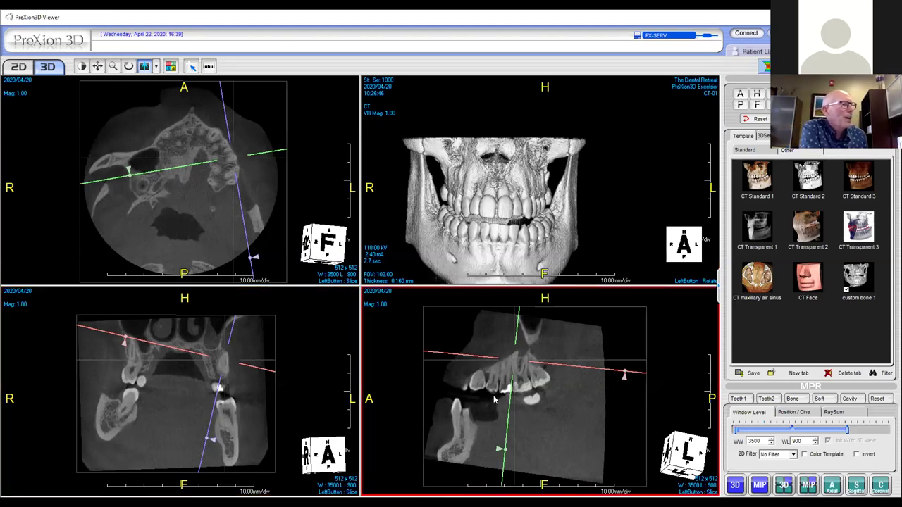
{"action": "double_click", "coordinate": [494, 399]}
{"action": "left_click", "coordinate": [209, 65]}
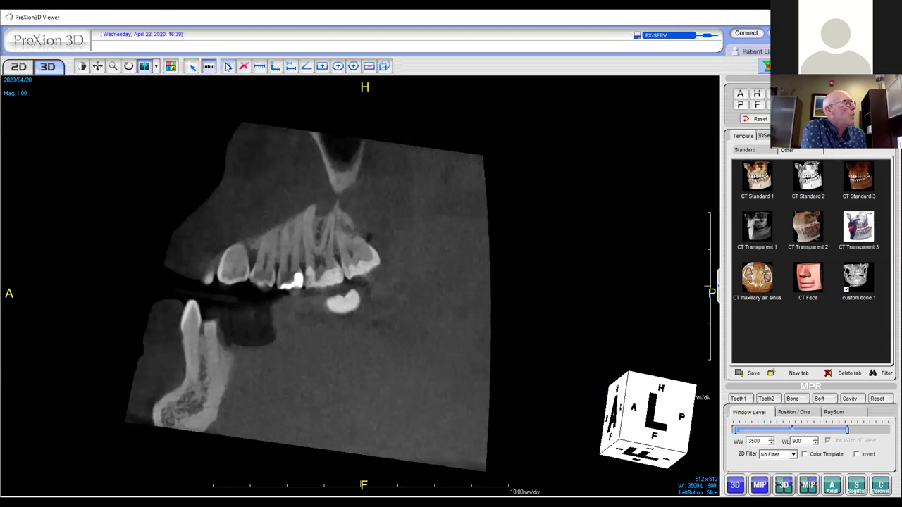
{"action": "left_click_drag", "start_coordinate": [314, 206], "coordinate": [314, 285]}
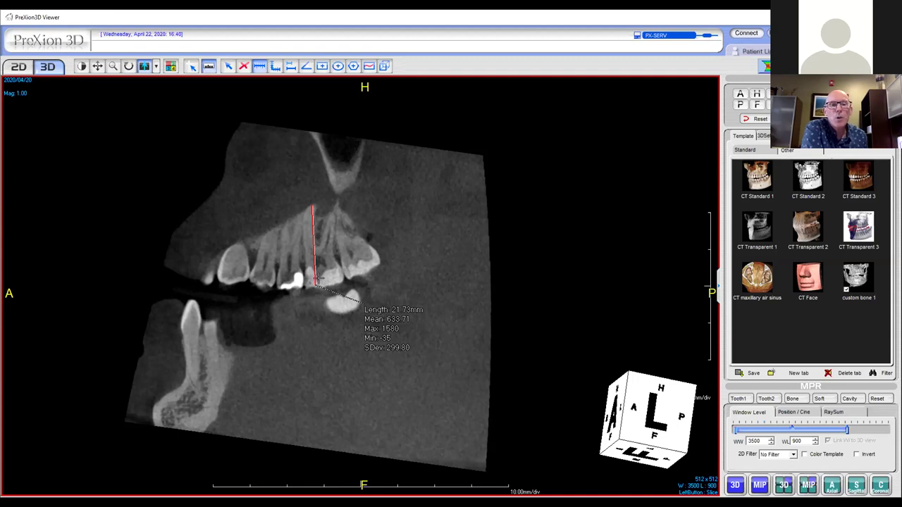
- Delete the tooth length measurement, and restore the four-view layout with the measuring tools closed
{"action": "right_click", "coordinate": [366, 338]}
{"action": "left_click", "coordinate": [403, 342]}
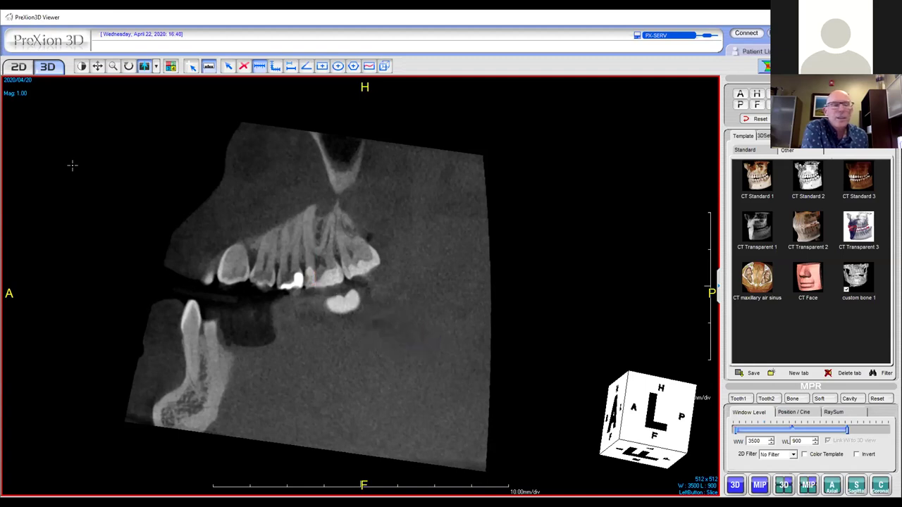
{"action": "right_click", "coordinate": [375, 270]}
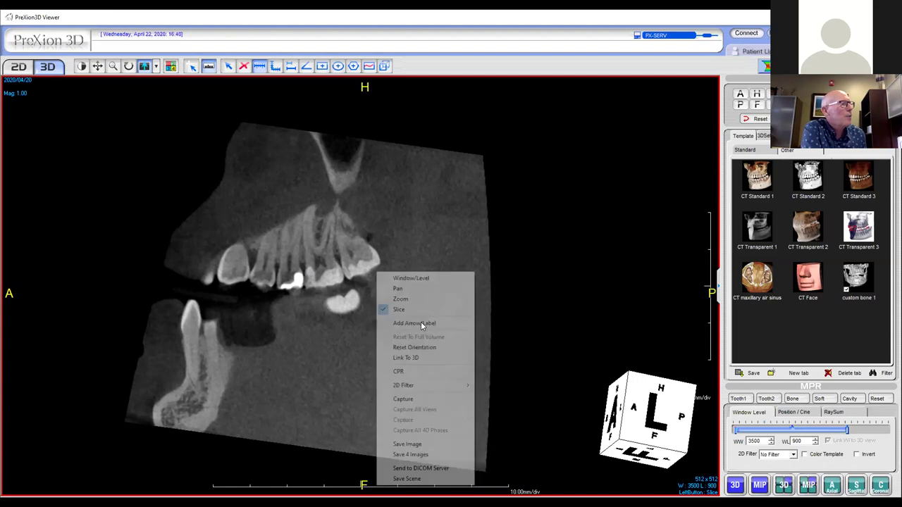
{"action": "left_click", "coordinate": [417, 227]}
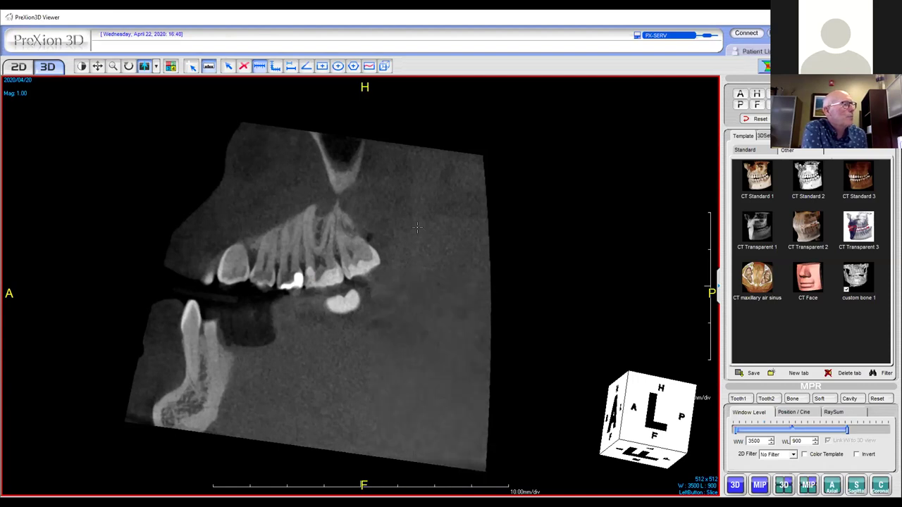
{"action": "left_click", "coordinate": [208, 66]}
{"action": "double_click", "coordinate": [352, 206]}
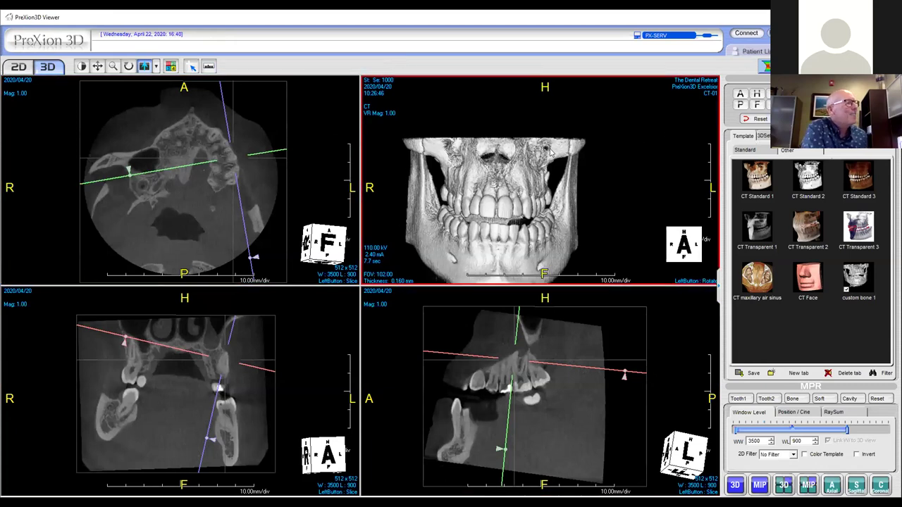
- Find the 13-year-old patient's CT study dated 2018/03/06 in the patient list and load it
{"action": "left_click", "coordinate": [753, 52]}
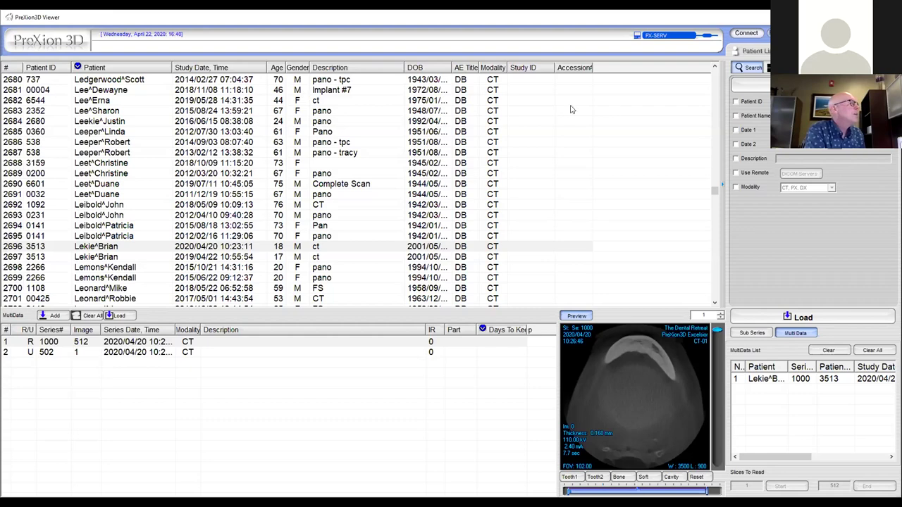
{"action": "left_click_drag", "start_coordinate": [715, 188], "coordinate": [714, 113]}
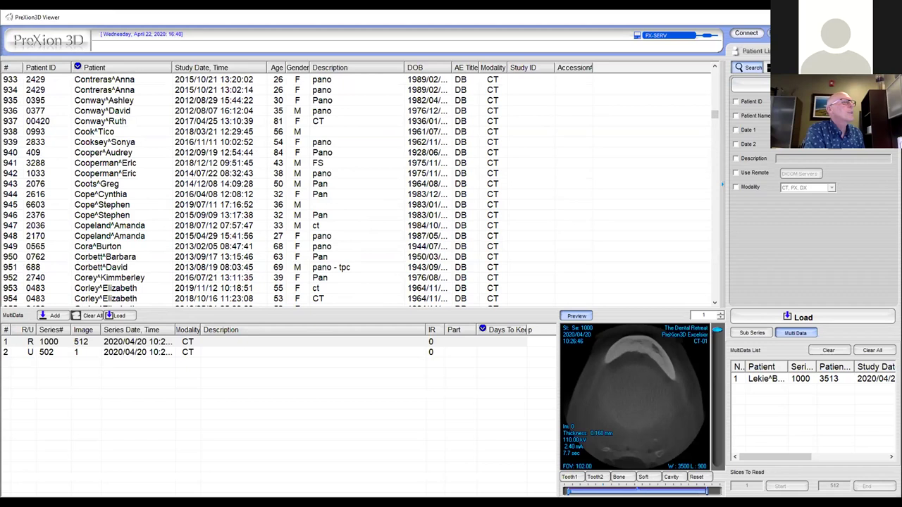
{"action": "left_click_drag", "start_coordinate": [716, 111], "coordinate": [719, 95]}
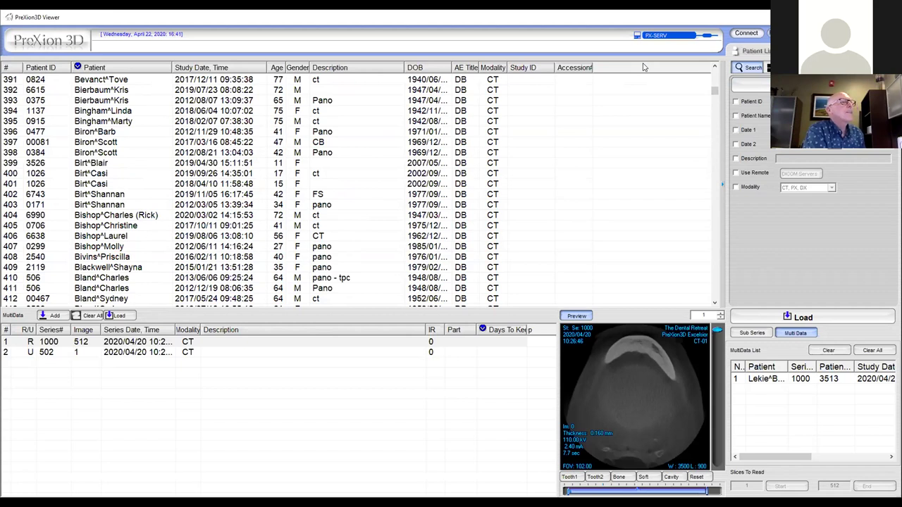
{"action": "left_click_drag", "start_coordinate": [714, 91], "coordinate": [715, 87]}
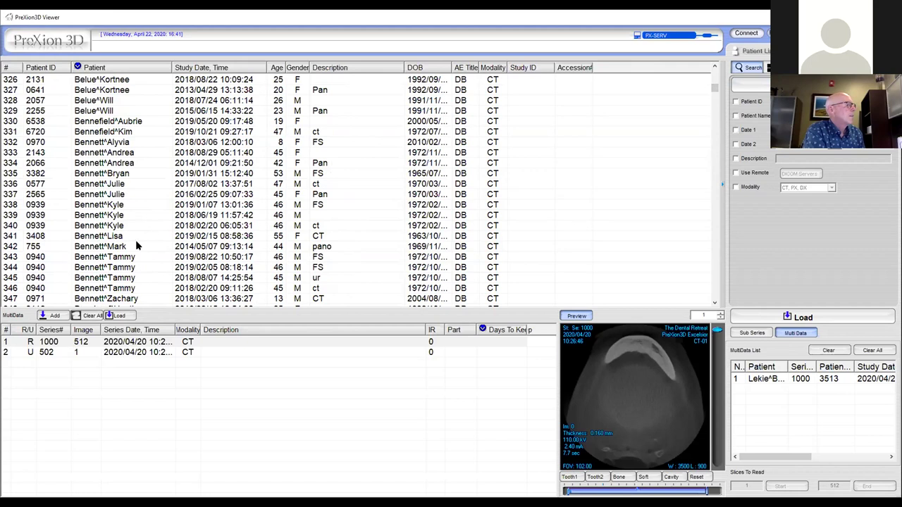
{"action": "double_click", "coordinate": [129, 299]}
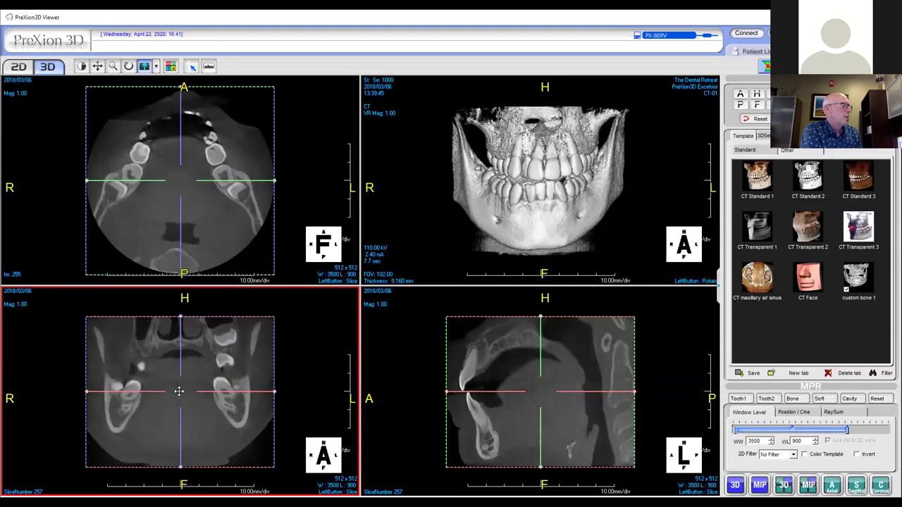
- Raise the axial plane to the upper tooth crowns in the coronal view of the 2018 scan
{"action": "left_click_drag", "start_coordinate": [179, 391], "coordinate": [182, 379]}
{"action": "left_click", "coordinate": [166, 178]}
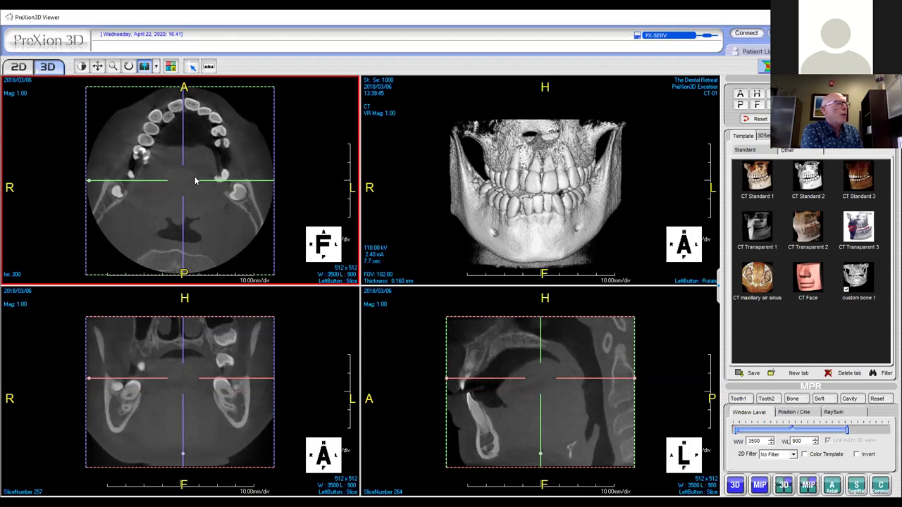
- Raise the axial plane further in the coronal view, up to the level of the upper tooth roots
{"action": "left_click", "coordinate": [169, 345]}
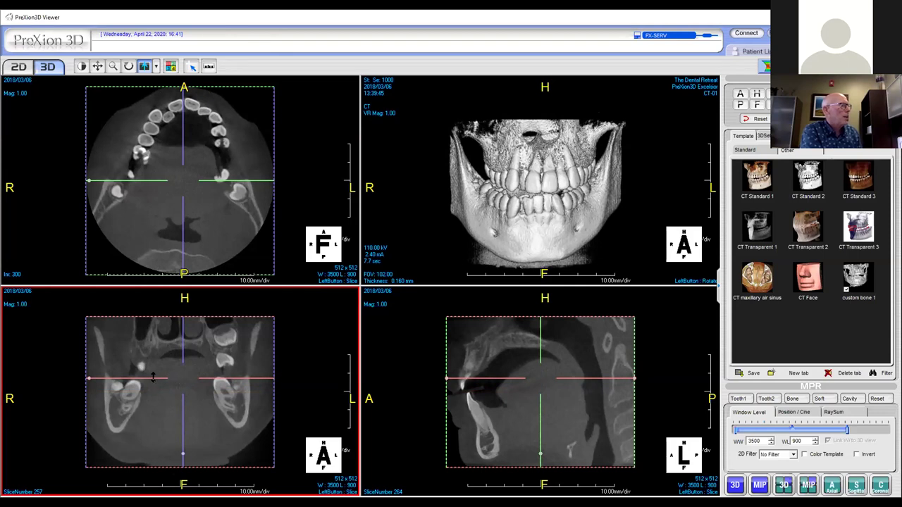
{"action": "left_click_drag", "start_coordinate": [151, 378], "coordinate": [152, 376]}
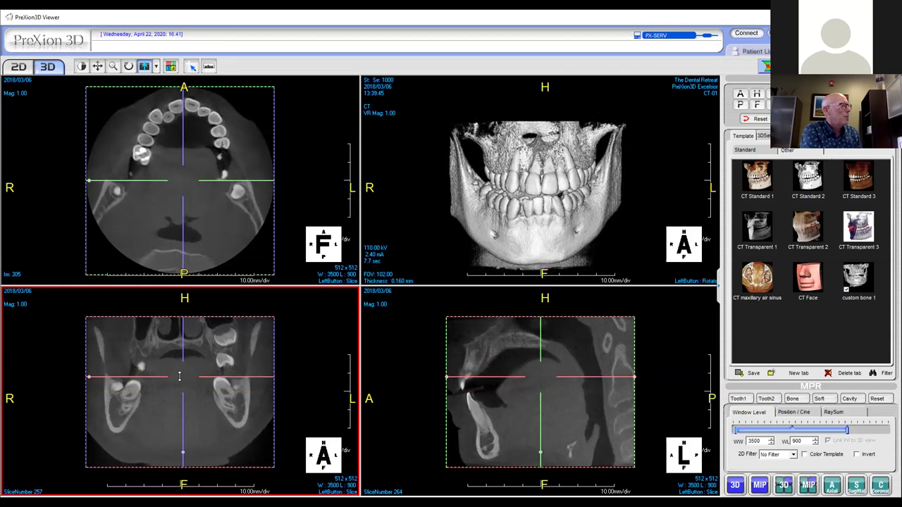
{"action": "left_click_drag", "start_coordinate": [182, 377], "coordinate": [181, 377]}
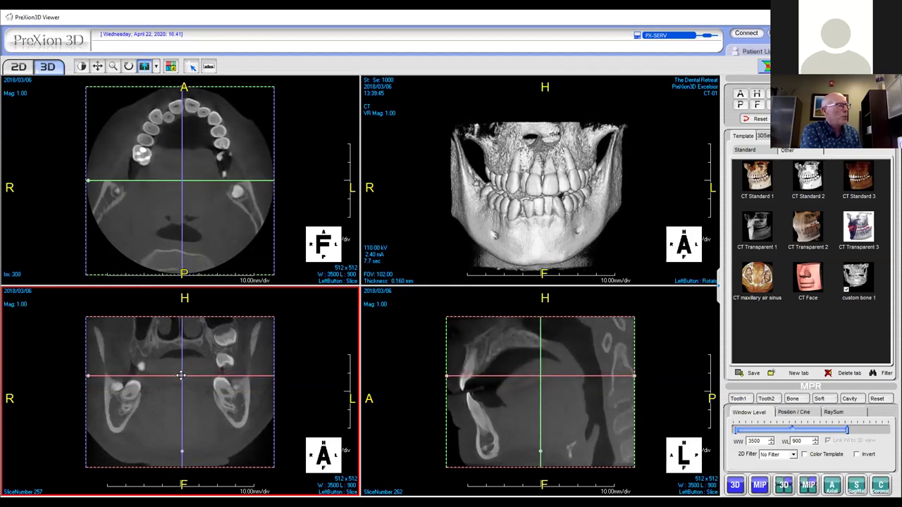
{"action": "mouse_move", "coordinate": [181, 375]}
{"action": "left_mouse_down"}
{"action": "mouse_move", "coordinate": [186, 349]}
{"action": "mouse_move", "coordinate": [183, 364]}
{"action": "left_mouse_up"}
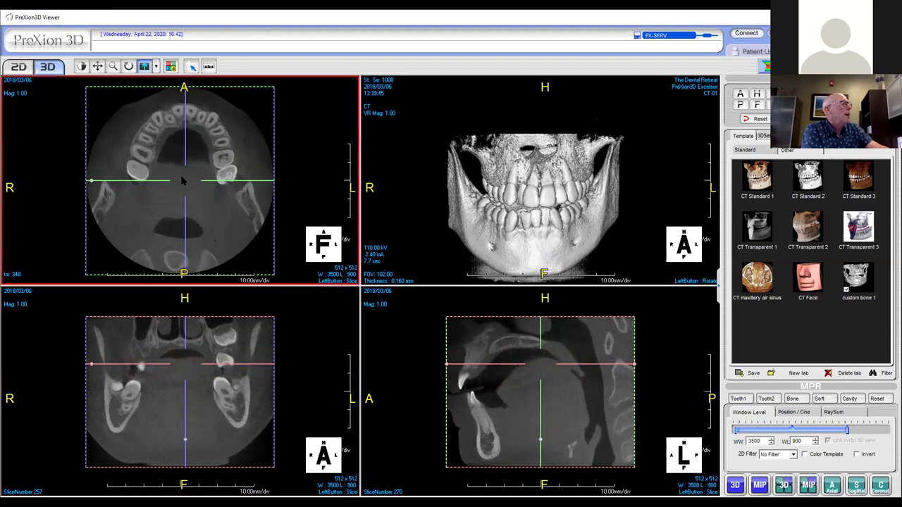
- Center the planes on the upper right front teeth, rotating them along the arch and tilting them to the root axis
{"action": "left_click_drag", "start_coordinate": [183, 179], "coordinate": [169, 152]}
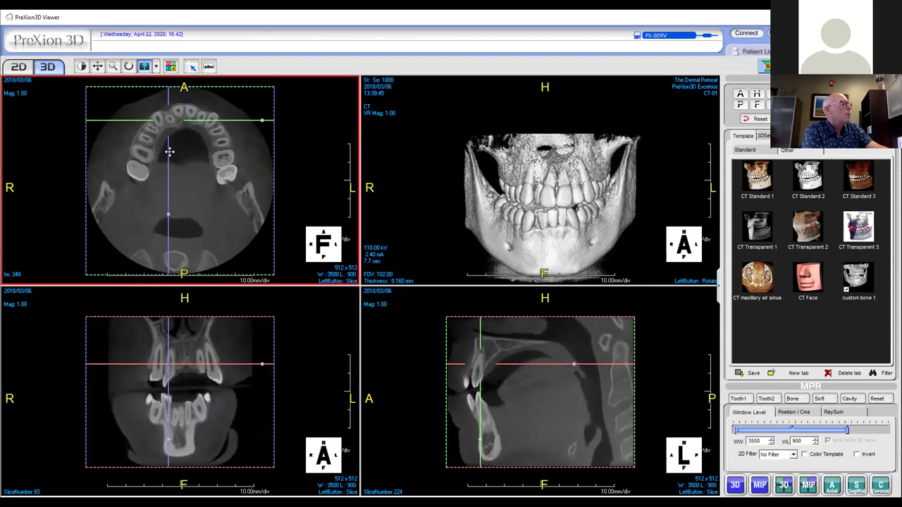
{"action": "left_click_drag", "start_coordinate": [172, 219], "coordinate": [211, 204]}
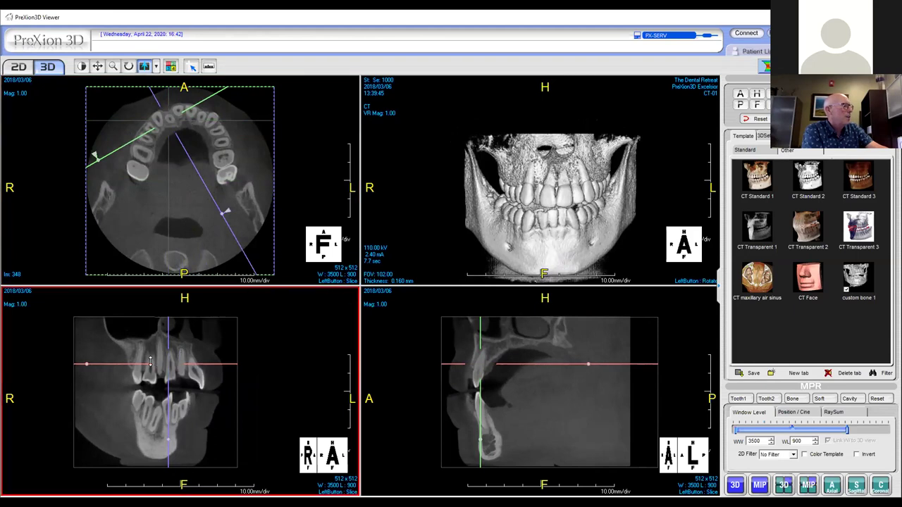
{"action": "left_click_drag", "start_coordinate": [167, 364], "coordinate": [170, 368]}
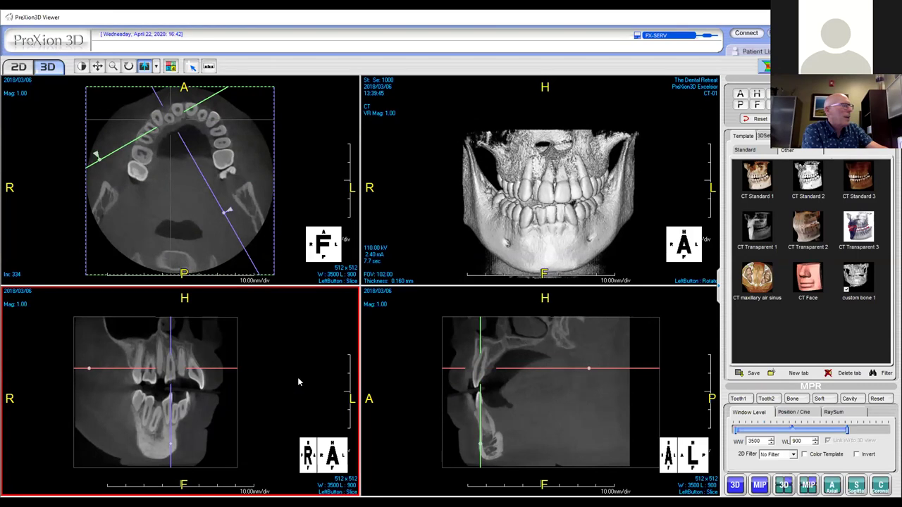
{"action": "left_click_drag", "start_coordinate": [589, 370], "coordinate": [591, 396]}
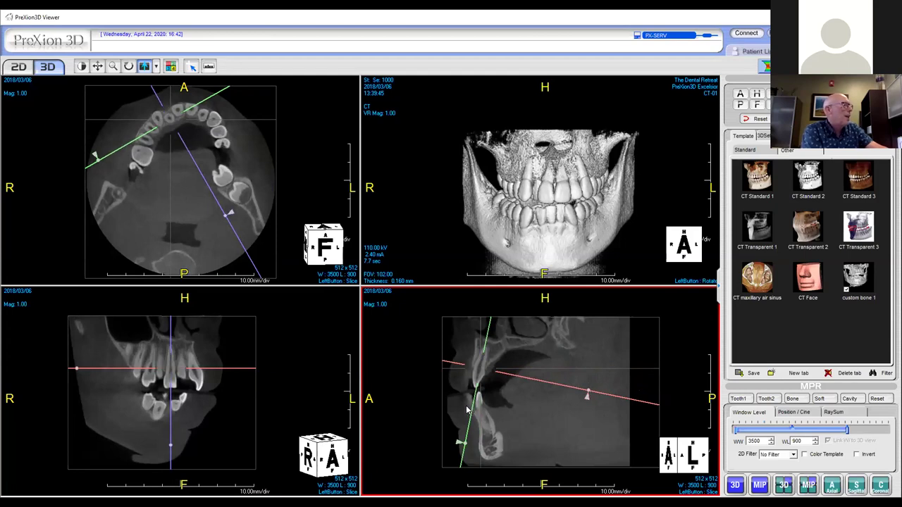
- Examine the upper teeth slice by slice in the enlarged axial view, then restore the four-view layout
{"action": "left_click", "coordinate": [175, 172]}
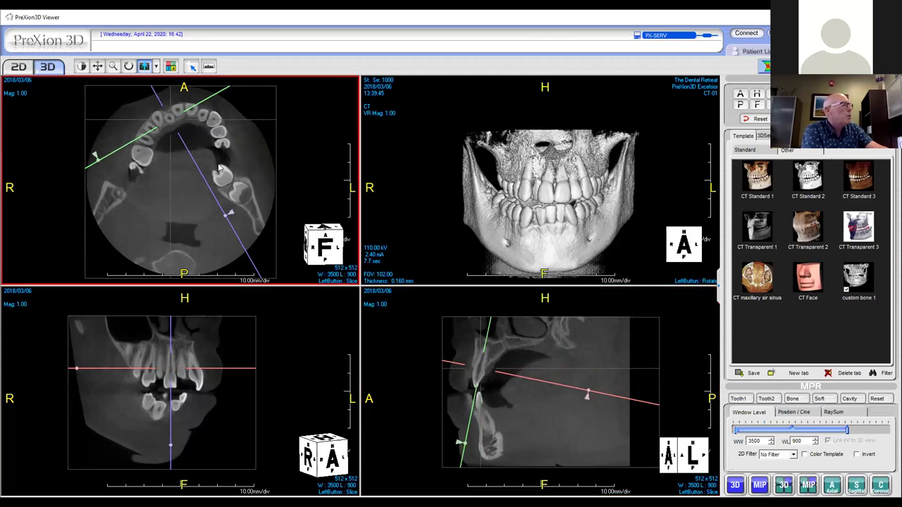
{"action": "double_click", "coordinate": [176, 172]}
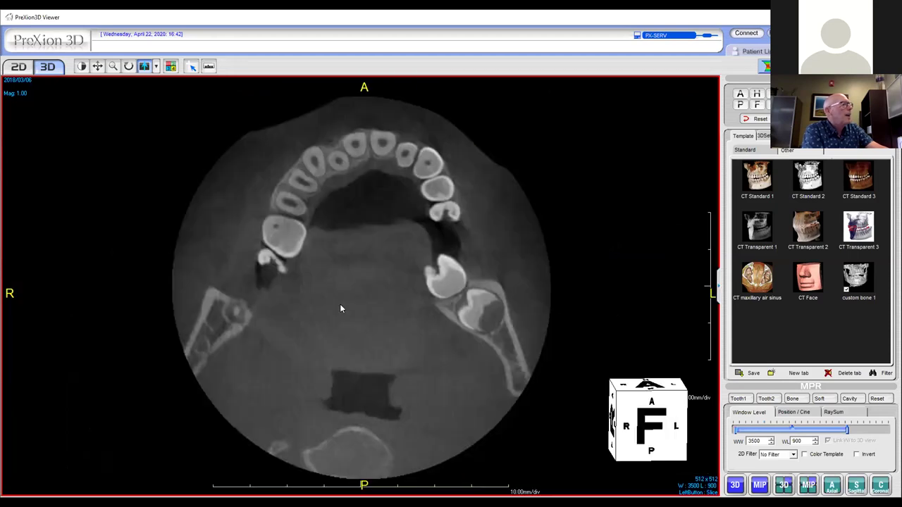
{"action": "scroll", "coordinate": [340, 306], "scroll_direction": "down", "scroll_amount": 5}
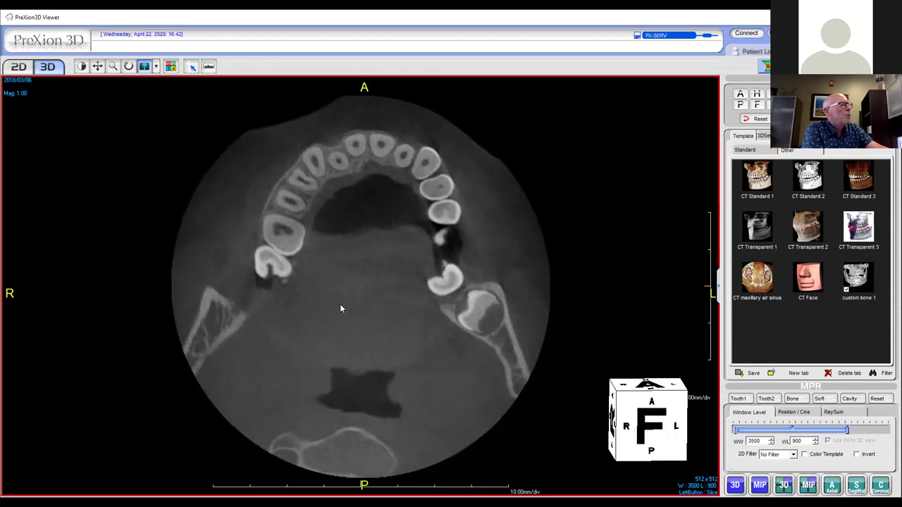
{"action": "scroll", "coordinate": [340, 308], "scroll_direction": "down", "scroll_amount": 5}
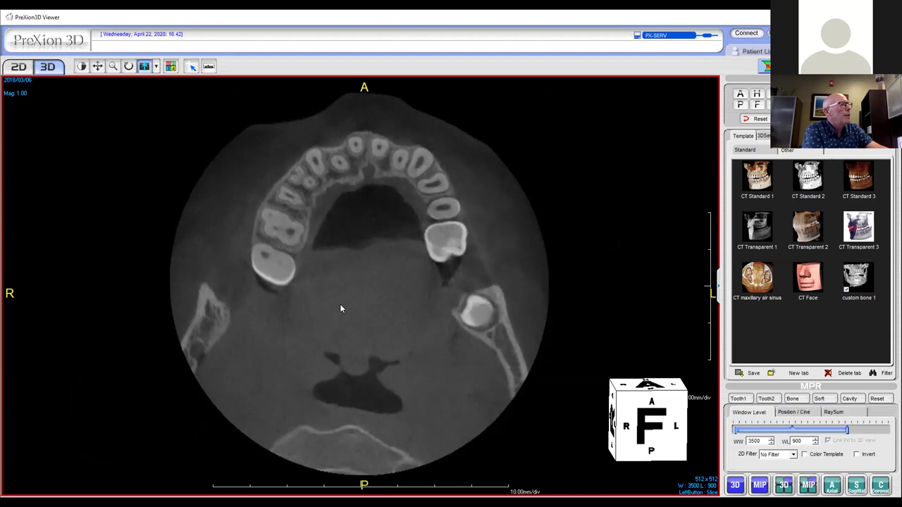
{"action": "scroll", "coordinate": [339, 308], "scroll_direction": "down", "scroll_amount": 5}
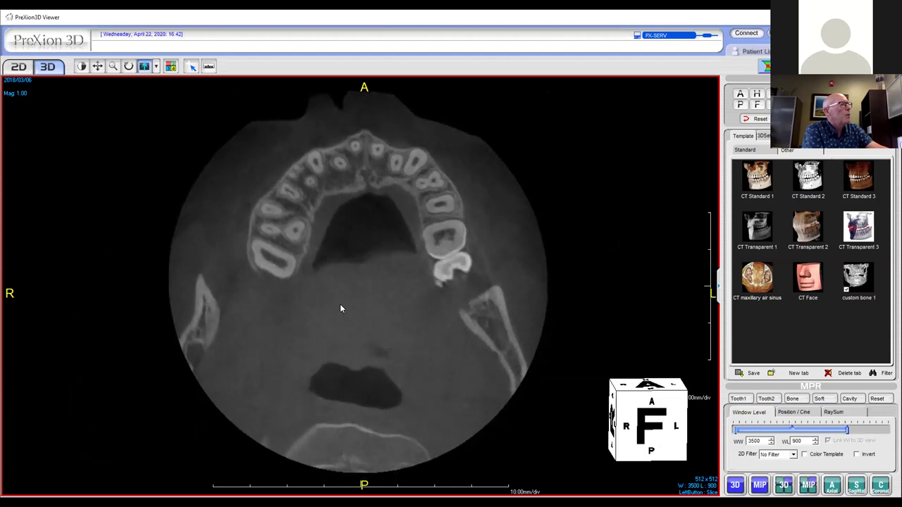
{"action": "scroll", "coordinate": [340, 308], "scroll_direction": "down", "scroll_amount": 5}
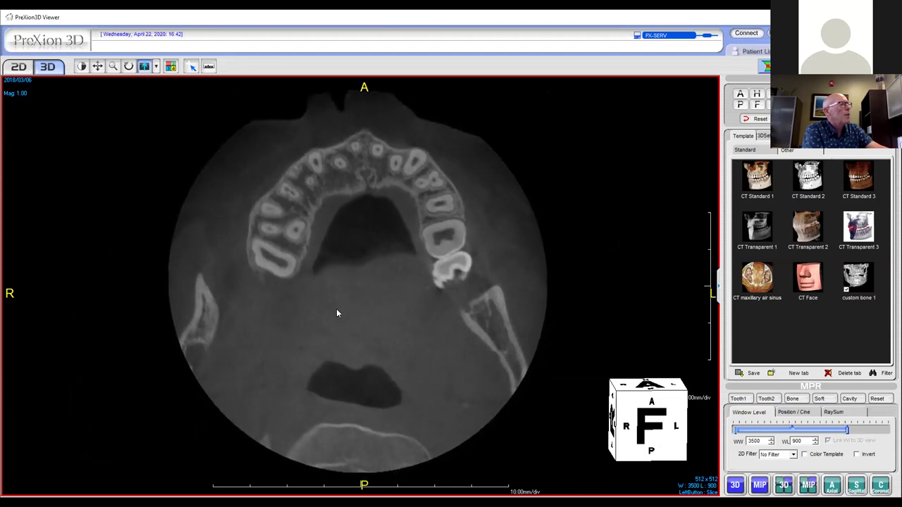
{"action": "double_click", "coordinate": [334, 313]}
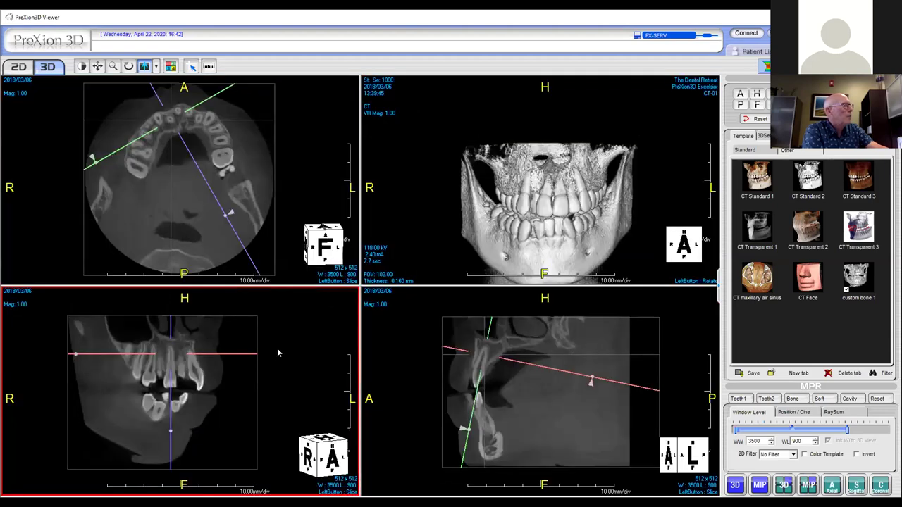
- Examine the upper right teeth and roots through the enlarged oblique coronal slices, and return to the four-view layout
{"action": "double_click", "coordinate": [243, 365]}
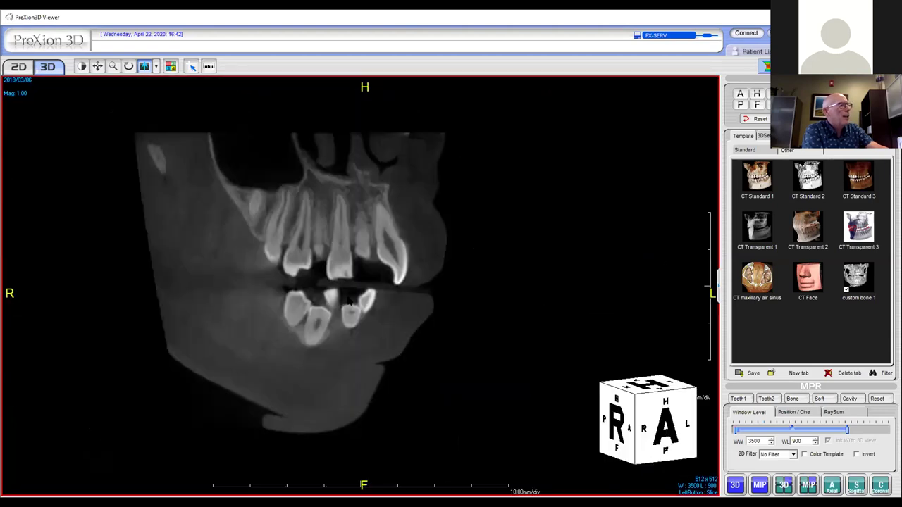
{"action": "scroll", "coordinate": [335, 308], "scroll_direction": "down", "scroll_amount": 6}
{"action": "scroll", "coordinate": [335, 308], "scroll_direction": "down", "scroll_amount": 6}
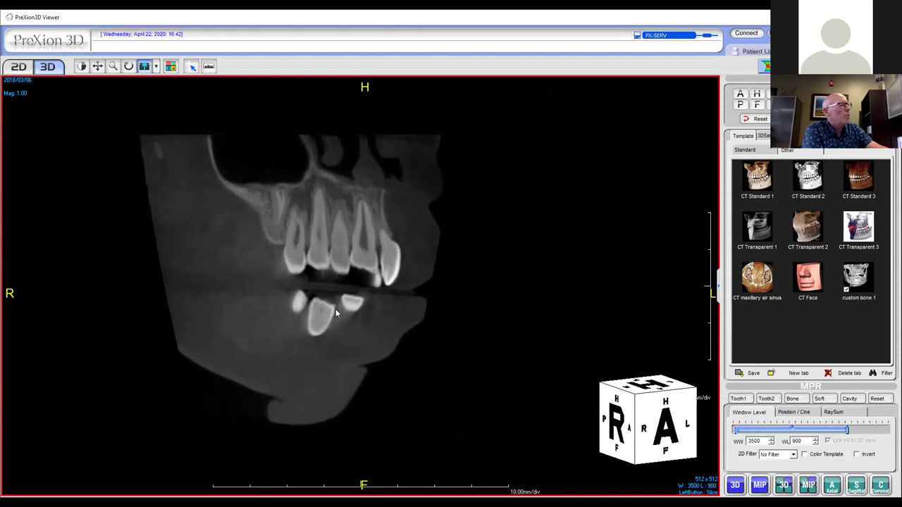
{"action": "scroll", "coordinate": [335, 309], "scroll_direction": "down", "scroll_amount": 3}
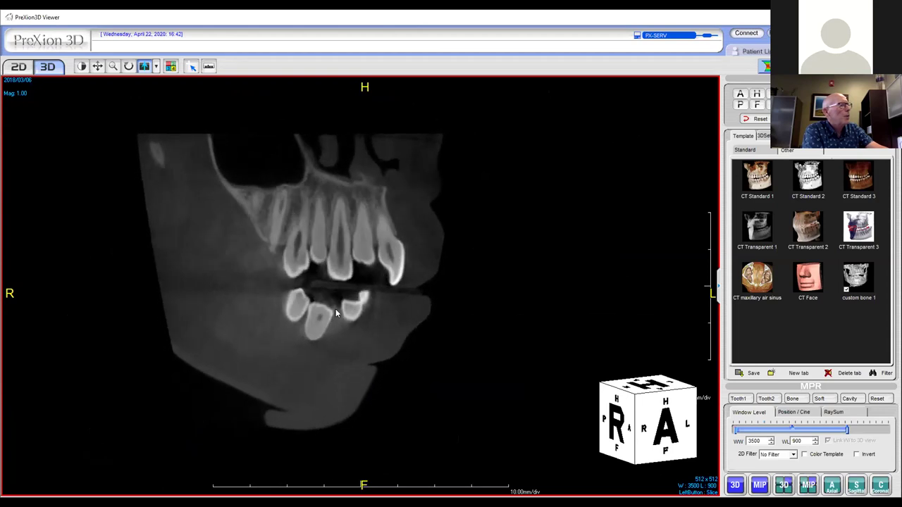
{"action": "double_click", "coordinate": [334, 310]}
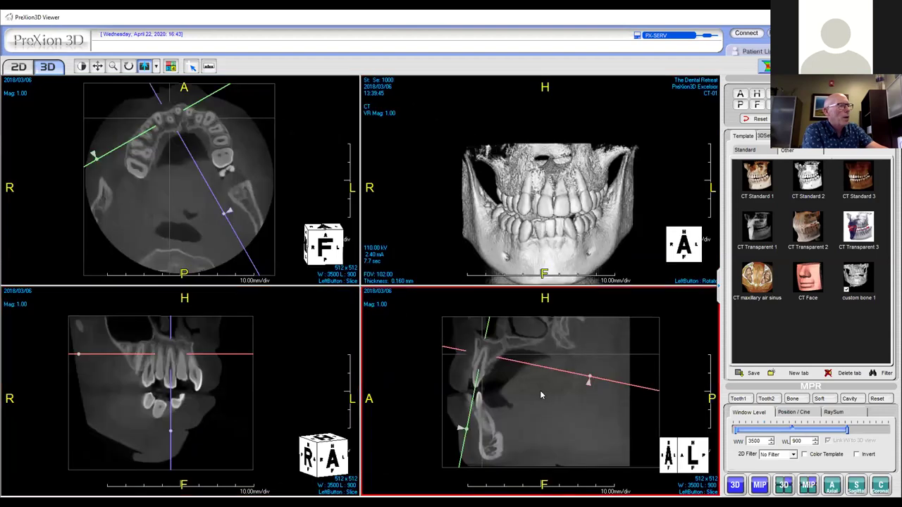
- Examine the upper front tooth's root and surrounding bone across the enlarged oblique sagittal slices, and return to the four-view layout
{"action": "double_click", "coordinate": [539, 391]}
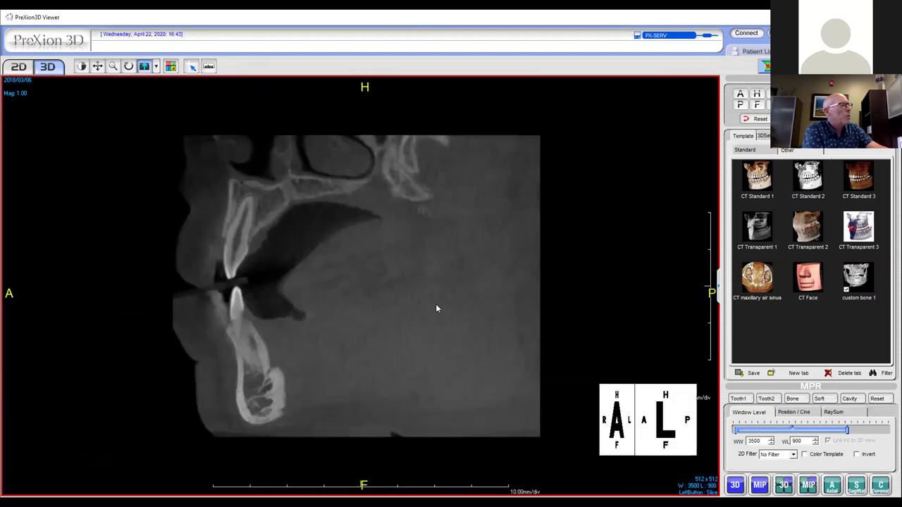
{"action": "scroll", "coordinate": [426, 300], "scroll_direction": "down", "scroll_amount": 5}
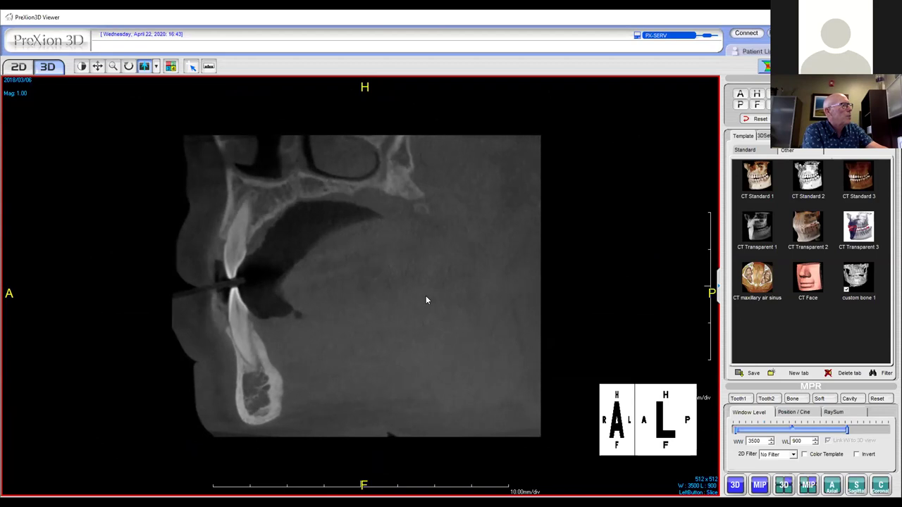
{"action": "scroll", "coordinate": [426, 300], "scroll_direction": "down", "scroll_amount": 5}
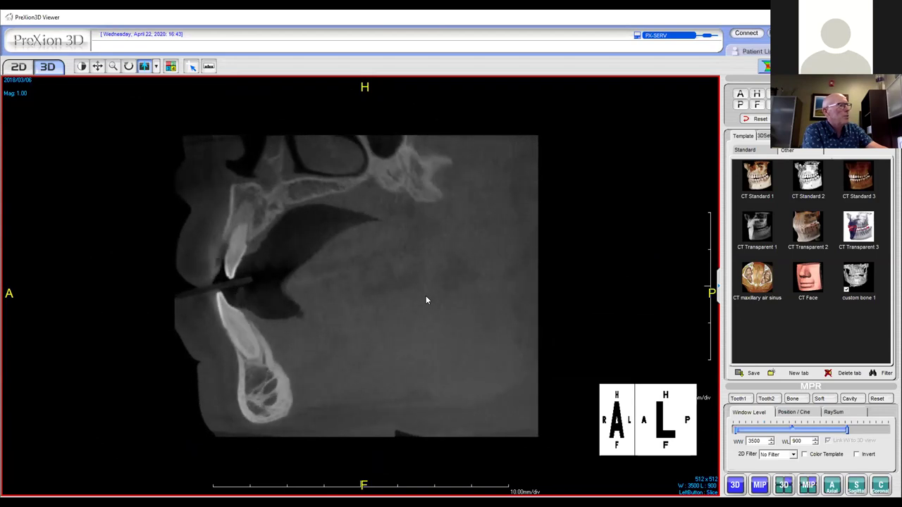
{"action": "scroll", "coordinate": [426, 300], "scroll_direction": "down", "scroll_amount": 5}
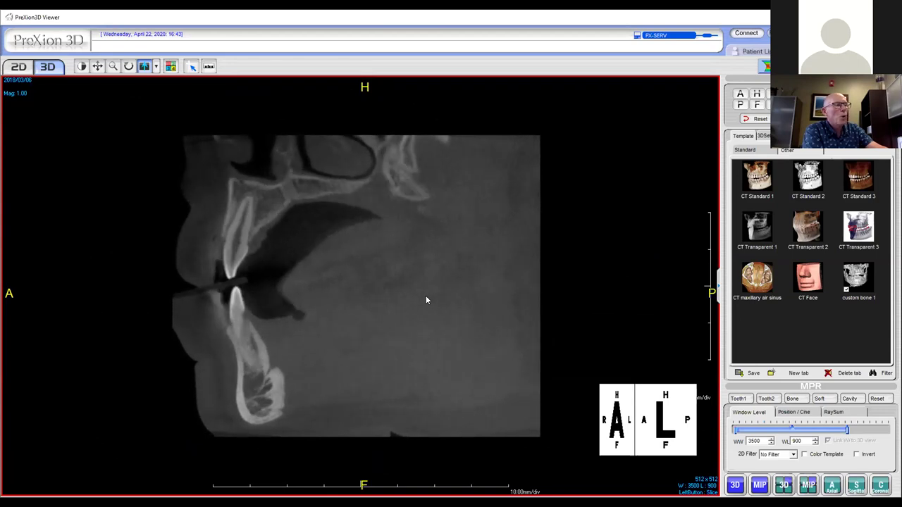
{"action": "scroll", "coordinate": [425, 300], "scroll_direction": "down", "scroll_amount": 1}
{"action": "scroll", "coordinate": [426, 297], "scroll_direction": "down", "scroll_amount": 4}
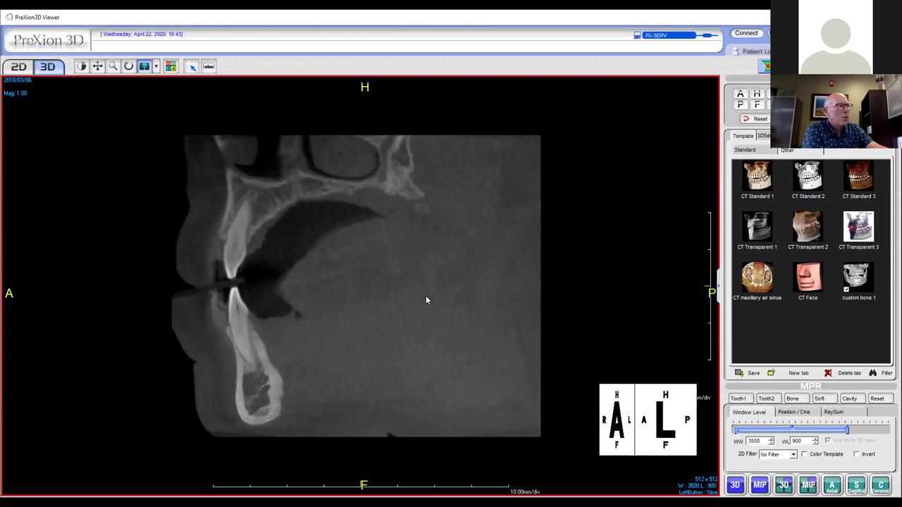
{"action": "scroll", "coordinate": [426, 300], "scroll_direction": "down", "scroll_amount": 1}
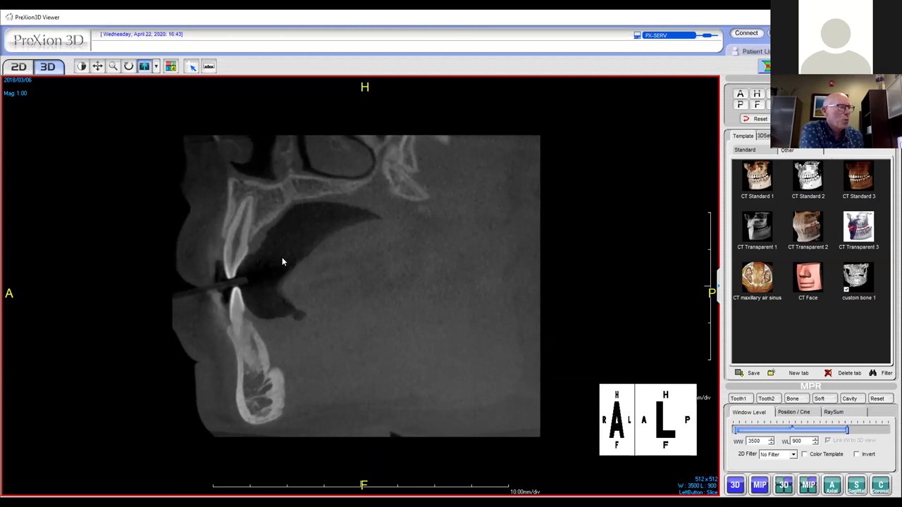
{"action": "scroll", "coordinate": [282, 257], "scroll_direction": "down", "scroll_amount": 2}
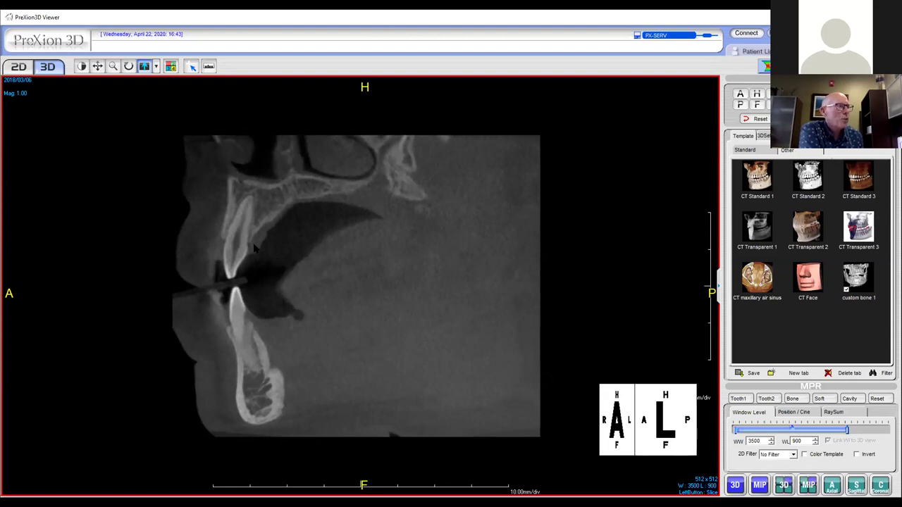
{"action": "scroll", "coordinate": [255, 246], "scroll_direction": "down", "scroll_amount": 2}
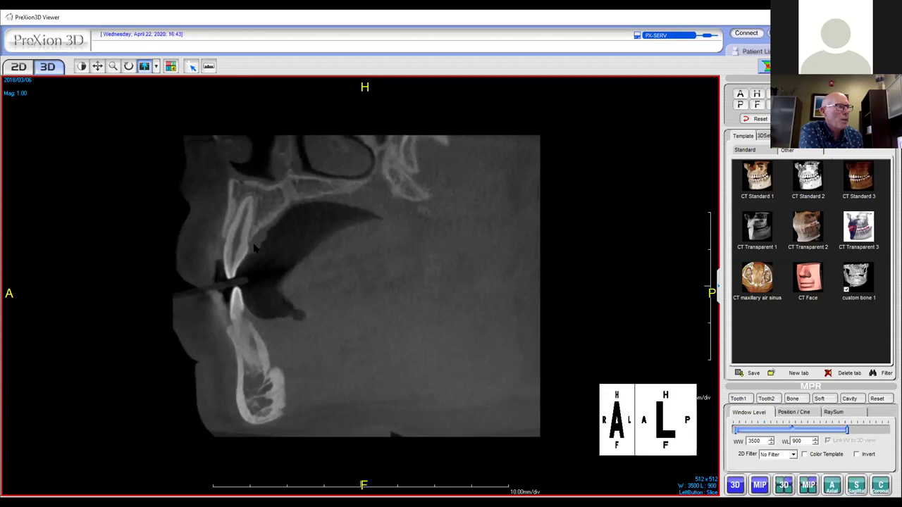
{"action": "scroll", "coordinate": [255, 247], "scroll_direction": "down", "scroll_amount": 2}
{"action": "scroll", "coordinate": [255, 246], "scroll_direction": "down", "scroll_amount": 1}
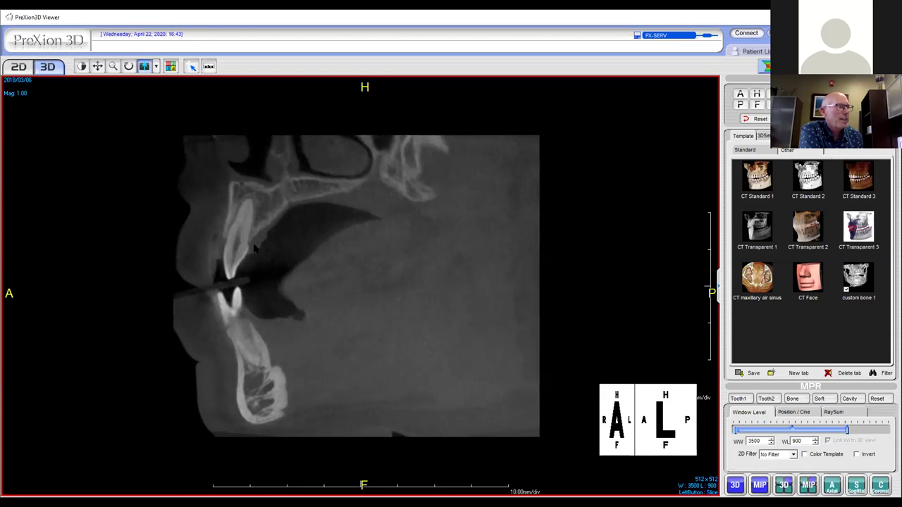
{"action": "scroll", "coordinate": [255, 247], "scroll_direction": "down", "scroll_amount": 2}
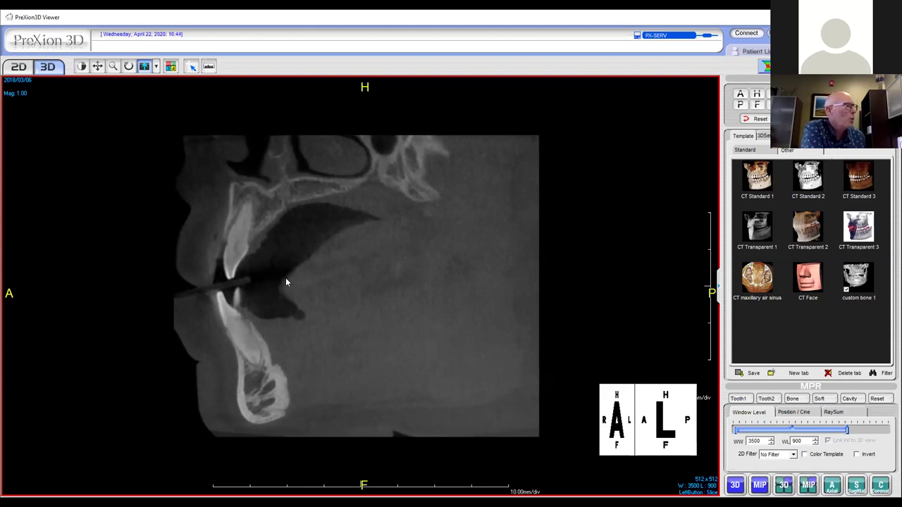
{"action": "double_click", "coordinate": [330, 305]}
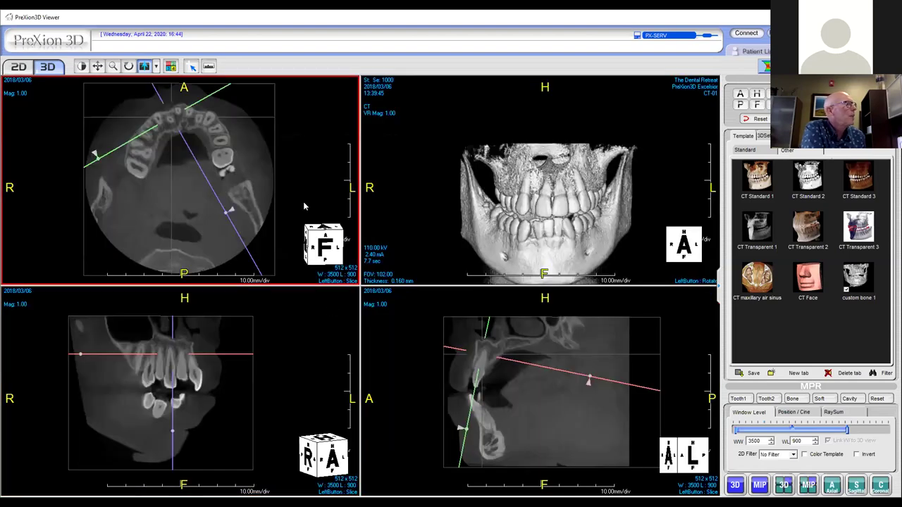
- Reset the views to their default orientation, and lower the axial plane to the lower tooth roots in the coronal view
{"action": "left_click", "coordinate": [669, 174]}
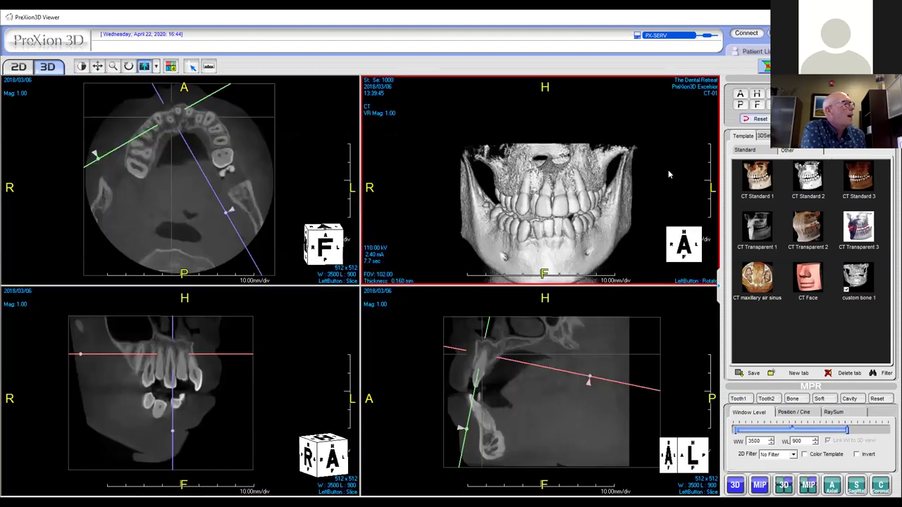
{"action": "left_click", "coordinate": [754, 118]}
{"action": "left_click", "coordinate": [171, 451]}
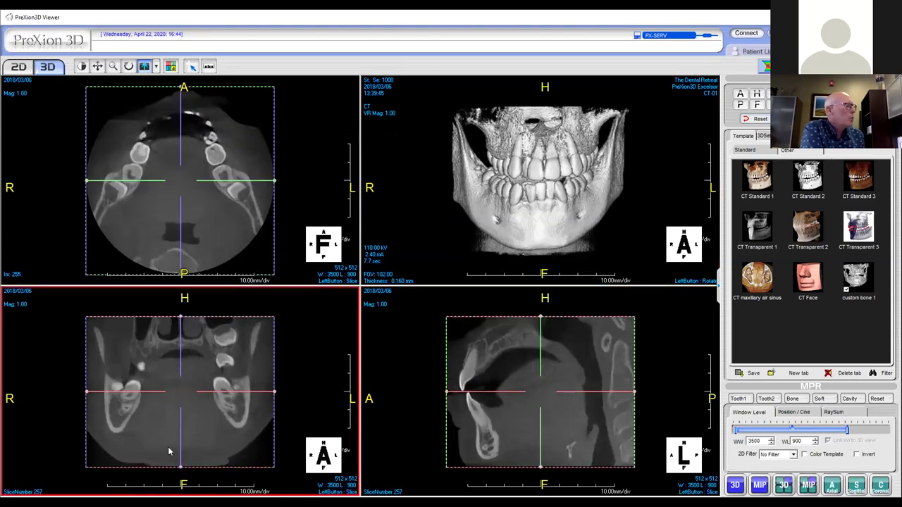
{"action": "mouse_move", "coordinate": [179, 391]}
{"action": "left_mouse_down"}
{"action": "mouse_move", "coordinate": [182, 352]}
{"action": "mouse_move", "coordinate": [181, 435]}
{"action": "mouse_move", "coordinate": [177, 405]}
{"action": "left_mouse_up"}
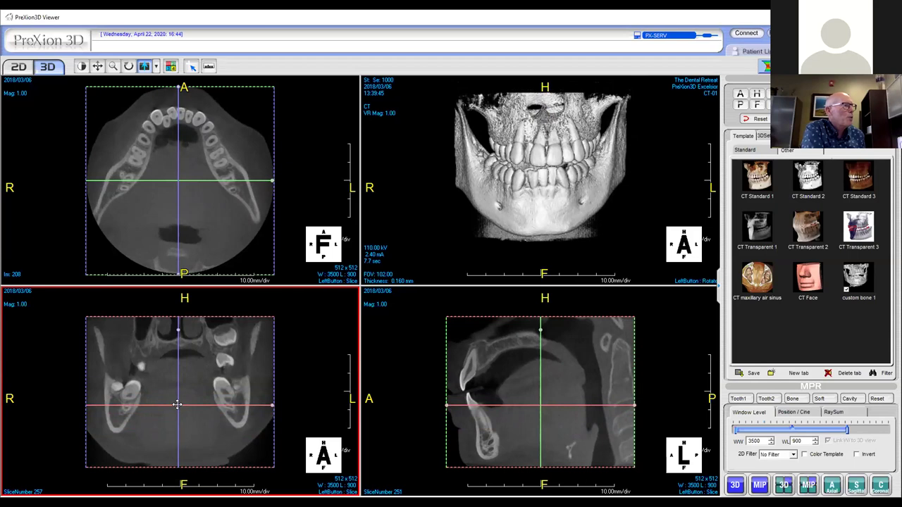
- Center the planes on the lower left molars in the axial view and rotate them to follow the left side of the jaw
{"action": "left_click_drag", "start_coordinate": [177, 179], "coordinate": [216, 153]}
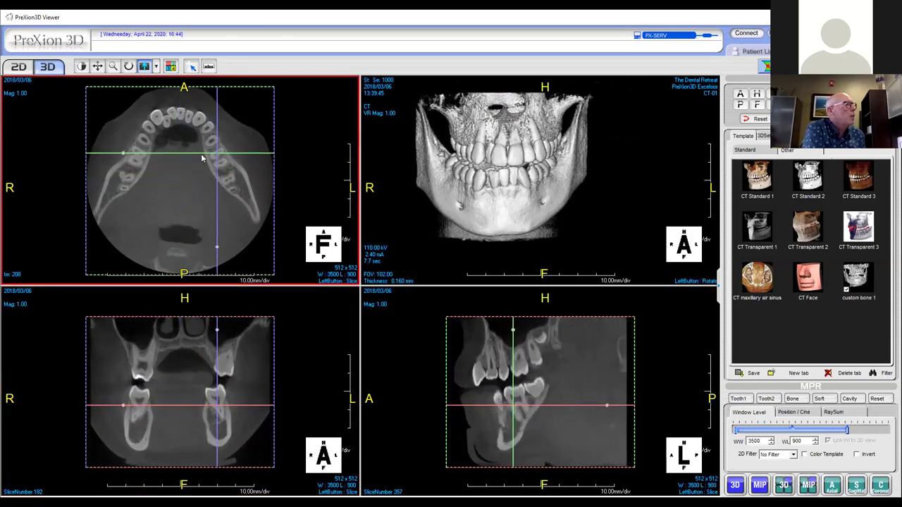
{"action": "left_click_drag", "start_coordinate": [124, 153], "coordinate": [141, 197]}
{"action": "left_click", "coordinate": [187, 436]}
{"action": "left_click", "coordinate": [540, 394]}
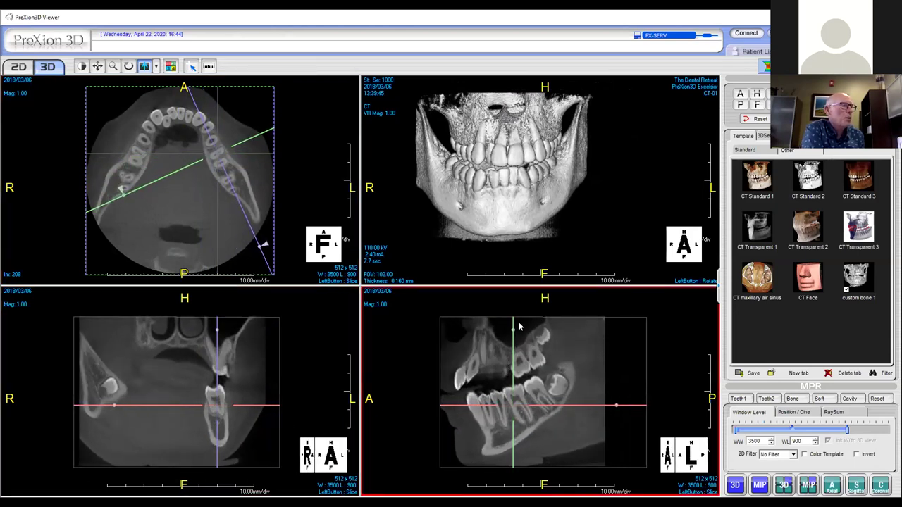
- Tilt the planes in the sagittal and coronal views to follow the long axis of the lower left molars
{"action": "left_click_drag", "start_coordinate": [514, 333], "coordinate": [495, 331]}
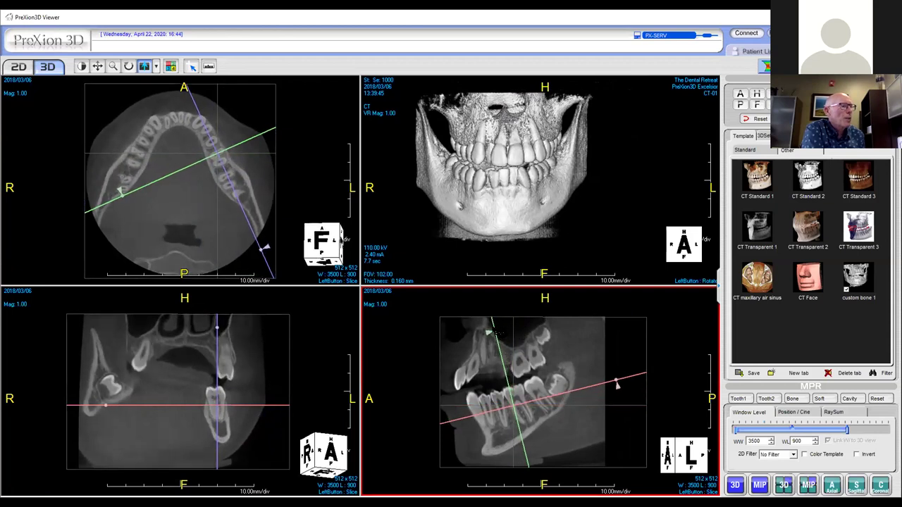
{"action": "left_click", "coordinate": [250, 434]}
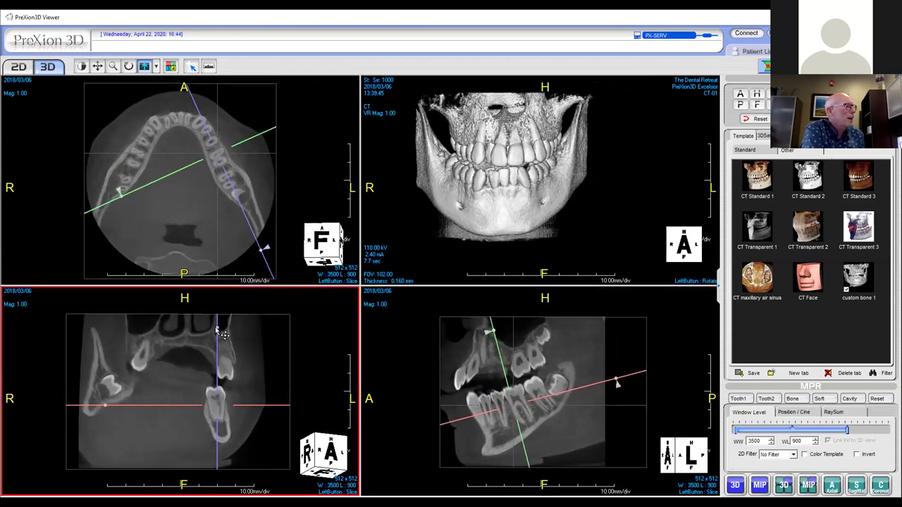
{"action": "left_click_drag", "start_coordinate": [223, 336], "coordinate": [218, 336]}
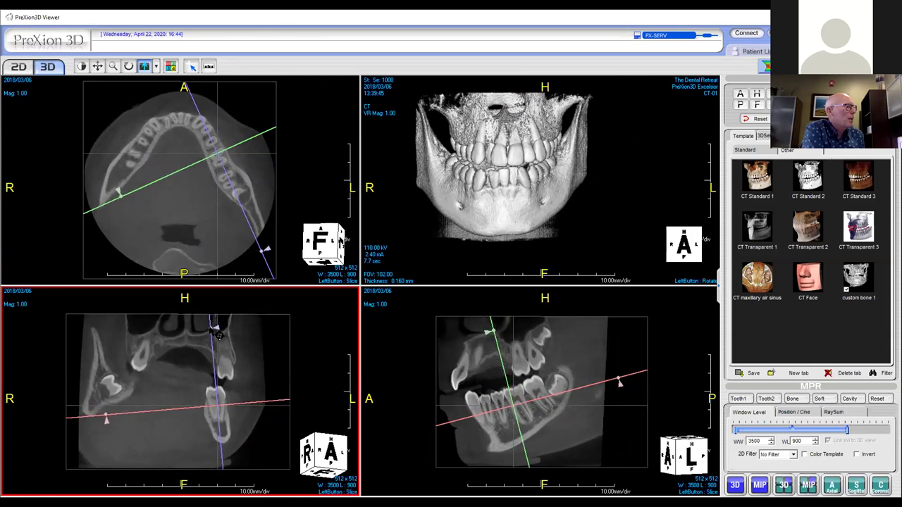
{"action": "left_click", "coordinate": [484, 418]}
{"action": "left_click", "coordinate": [252, 182]}
{"action": "left_click", "coordinate": [469, 334]}
- Enlarge the oblique sagittal view and look through its slices from the lower left molars toward the front teeth and back
{"action": "double_click", "coordinate": [492, 372]}
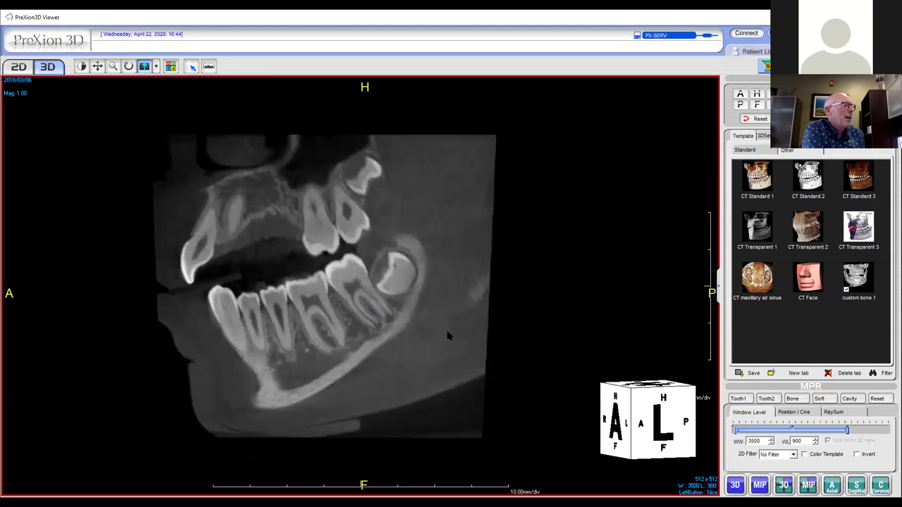
{"action": "scroll", "coordinate": [448, 336], "scroll_direction": "down", "scroll_amount": 5}
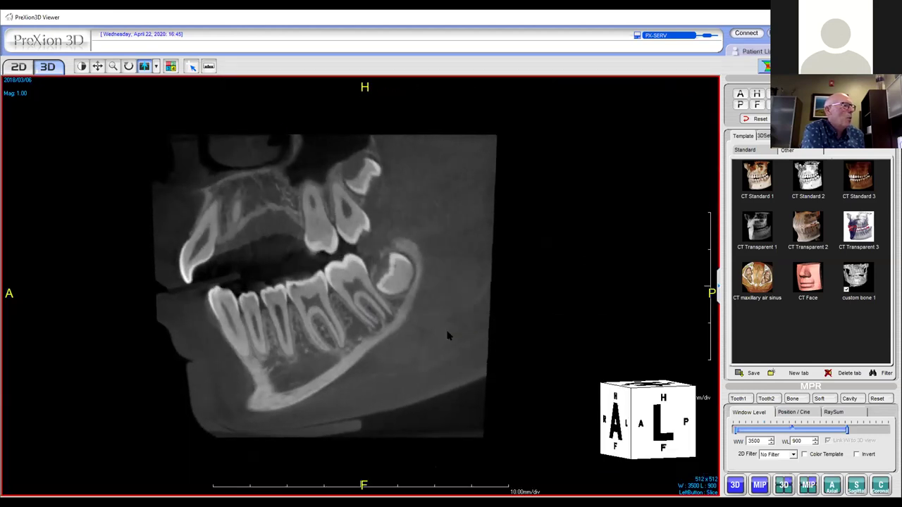
{"action": "scroll", "coordinate": [448, 336], "scroll_direction": "down", "scroll_amount": 6}
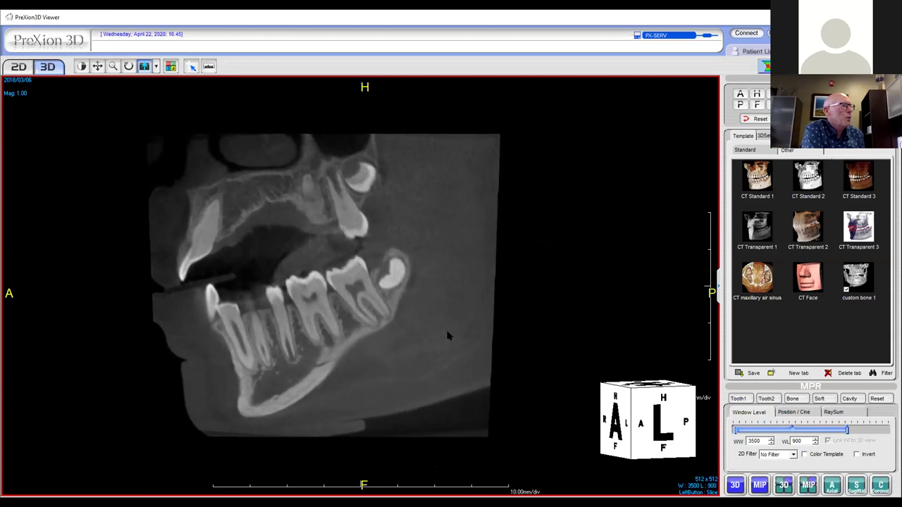
{"action": "scroll", "coordinate": [448, 336], "scroll_direction": "down", "scroll_amount": 6}
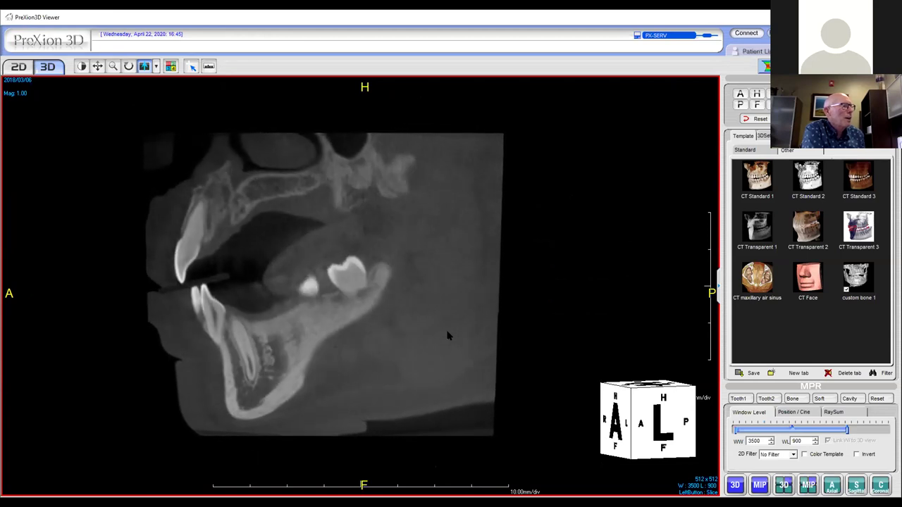
{"action": "scroll", "coordinate": [448, 336], "scroll_direction": "down", "scroll_amount": 6}
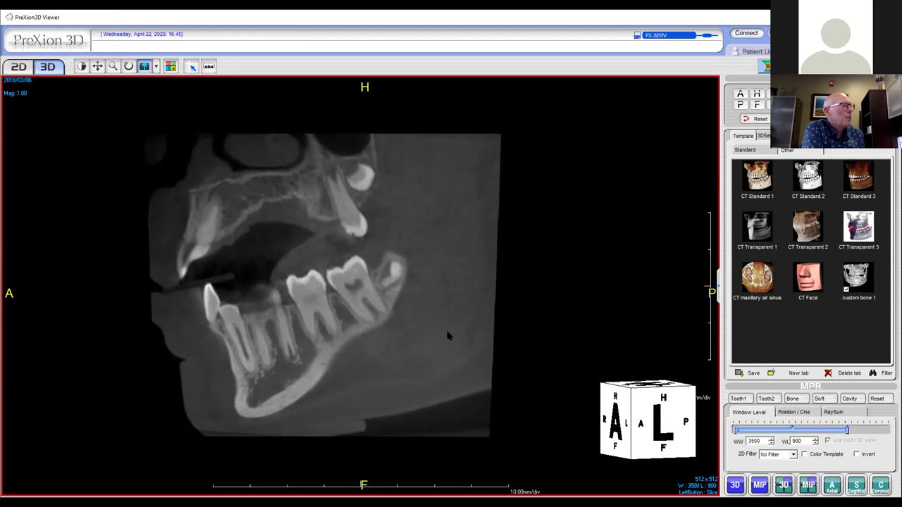
{"action": "scroll", "coordinate": [448, 336], "scroll_direction": "down", "scroll_amount": 6}
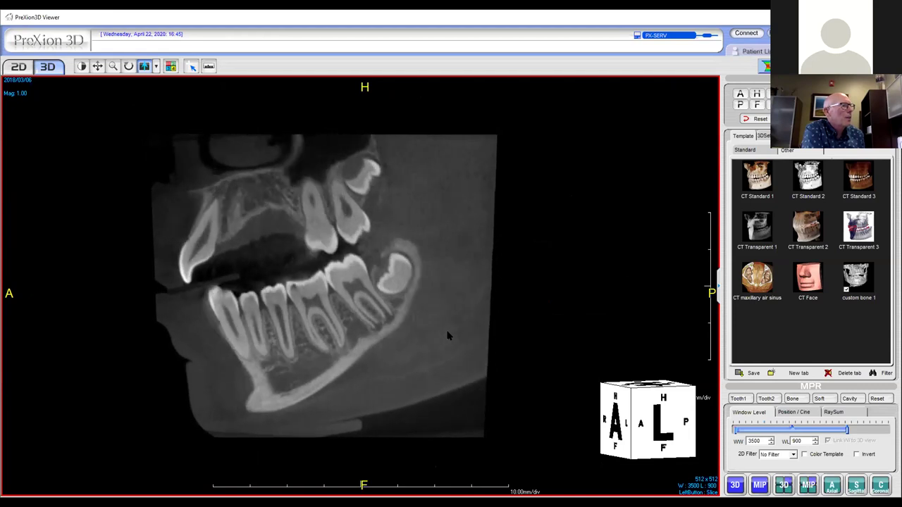
{"action": "scroll", "coordinate": [449, 336], "scroll_direction": "down", "scroll_amount": 2}
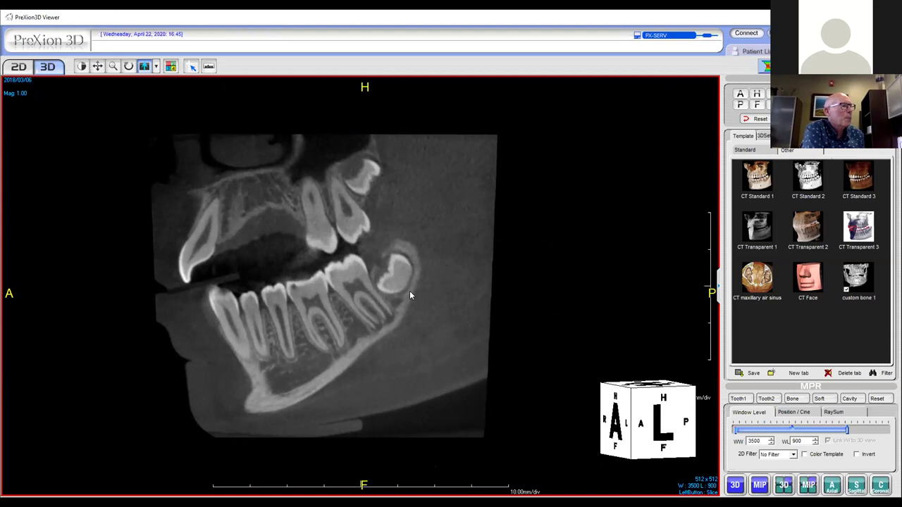
- Examine the lower left molar roots and the unerupted third molar in the enlarged slices, and return to the four-view layout
{"action": "scroll", "coordinate": [410, 296], "scroll_direction": "down", "scroll_amount": 5}
{"action": "scroll", "coordinate": [409, 295], "scroll_direction": "down", "scroll_amount": 2}
{"action": "scroll", "coordinate": [409, 295], "scroll_direction": "down", "scroll_amount": 3}
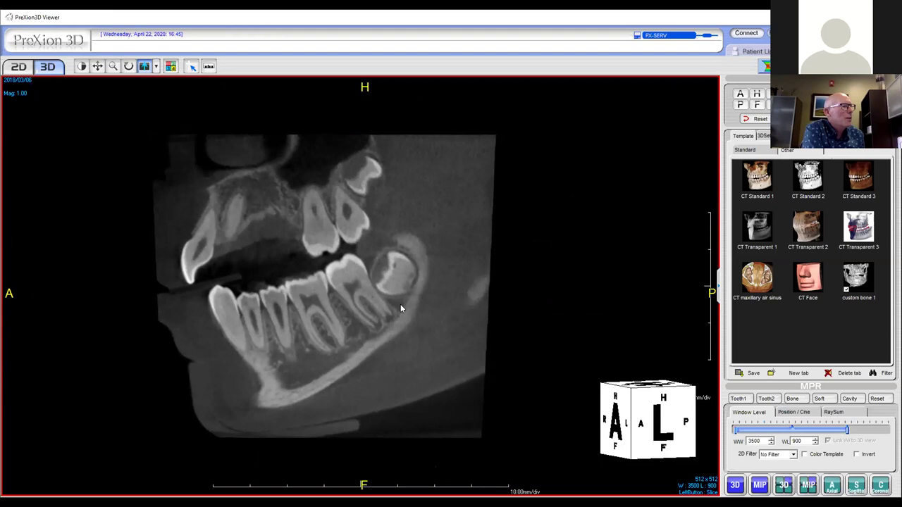
{"action": "scroll", "coordinate": [389, 312], "scroll_direction": "down", "scroll_amount": 1}
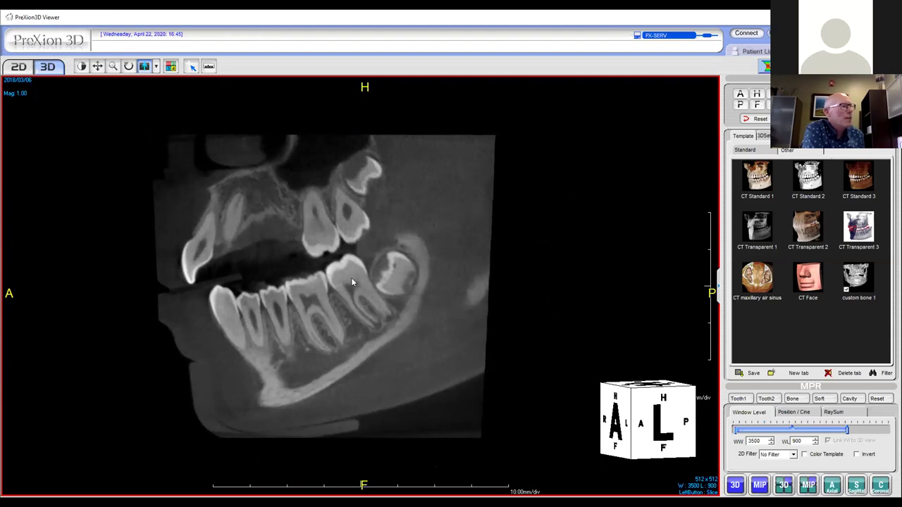
{"action": "scroll", "coordinate": [351, 279], "scroll_direction": "down", "scroll_amount": 2}
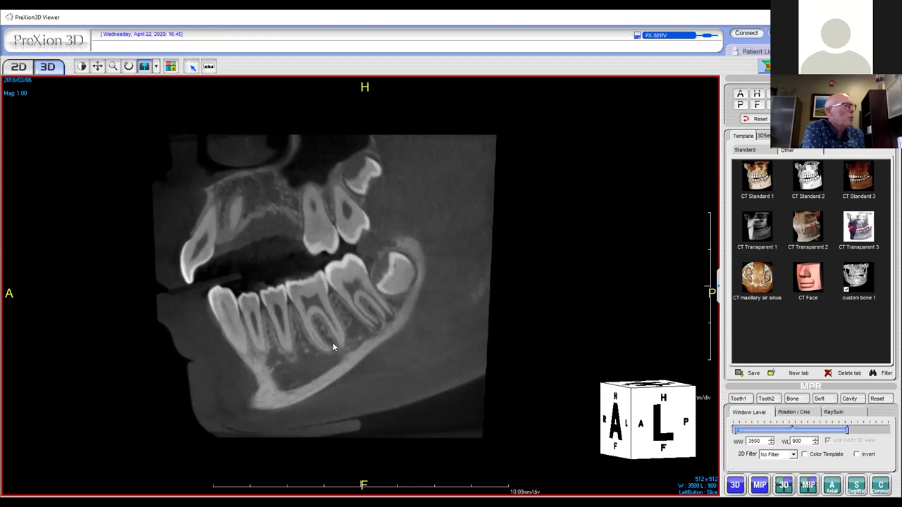
{"action": "scroll", "coordinate": [340, 307], "scroll_direction": "down", "scroll_amount": 2}
{"action": "scroll", "coordinate": [340, 308], "scroll_direction": "down", "scroll_amount": 1}
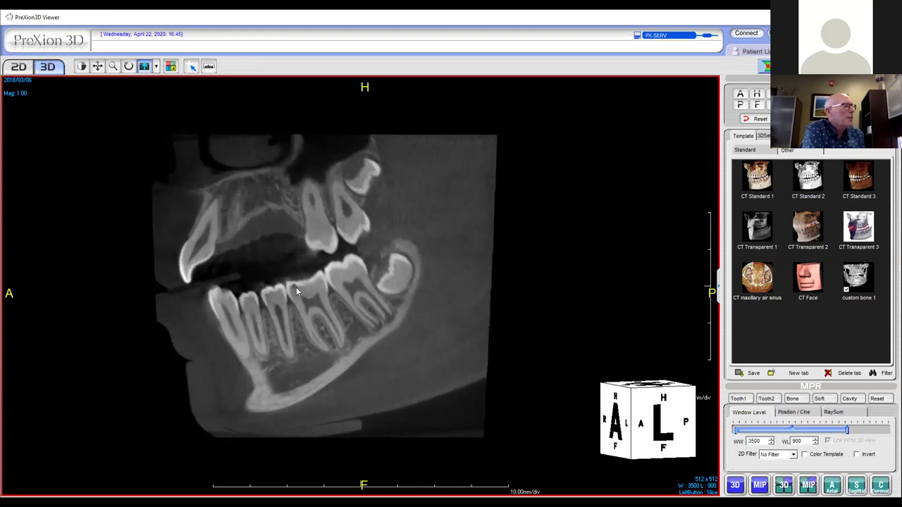
{"action": "scroll", "coordinate": [296, 324], "scroll_direction": "down", "scroll_amount": 2}
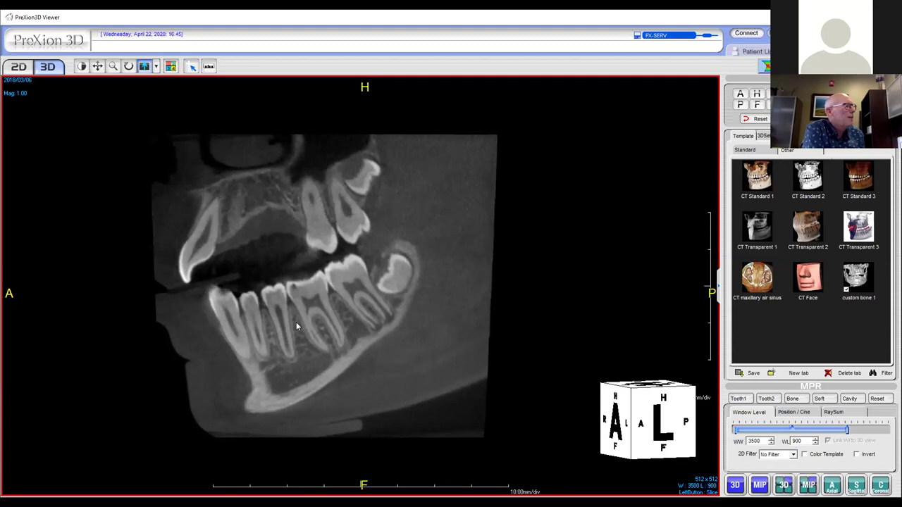
{"action": "scroll", "coordinate": [295, 324], "scroll_direction": "down", "scroll_amount": 4}
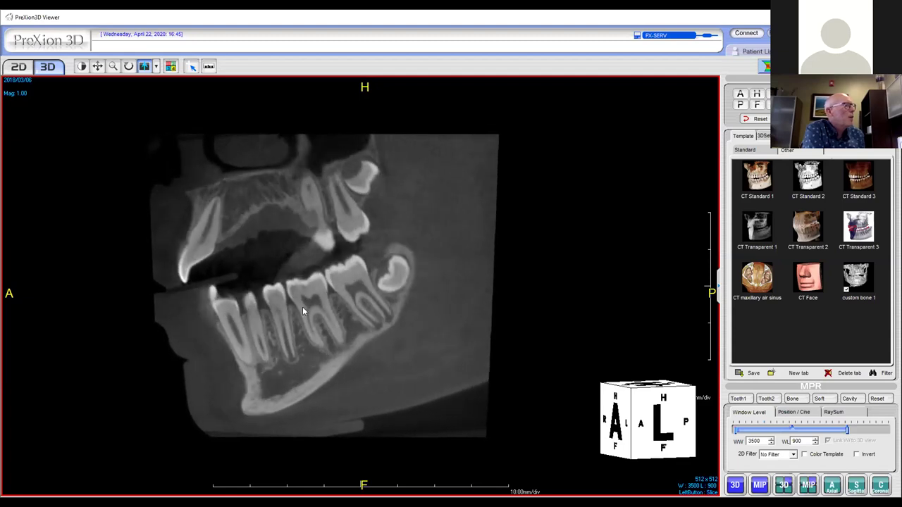
{"action": "double_click", "coordinate": [303, 307]}
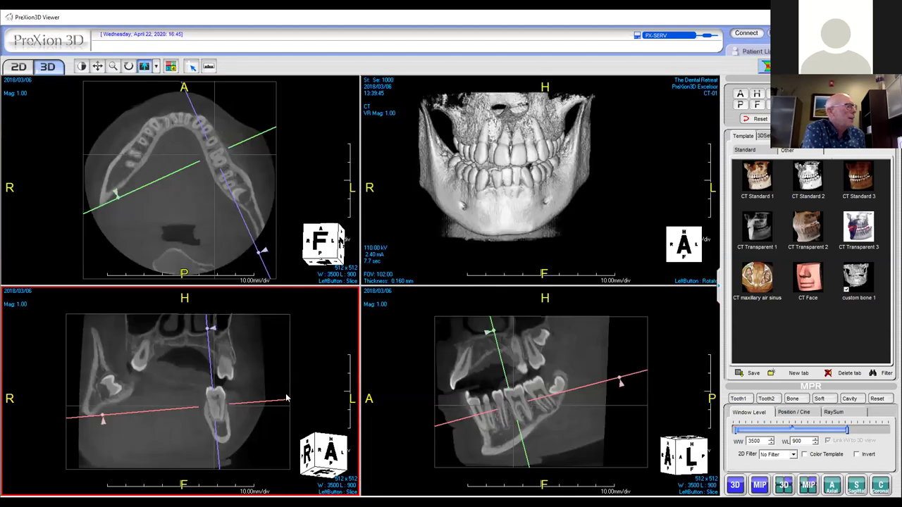
- Center the planes on the upper left molar in the coronal view, and examine the upper left teeth and roots in the enlarged oblique sagittal slices
{"action": "left_click_drag", "start_coordinate": [219, 403], "coordinate": [227, 365]}
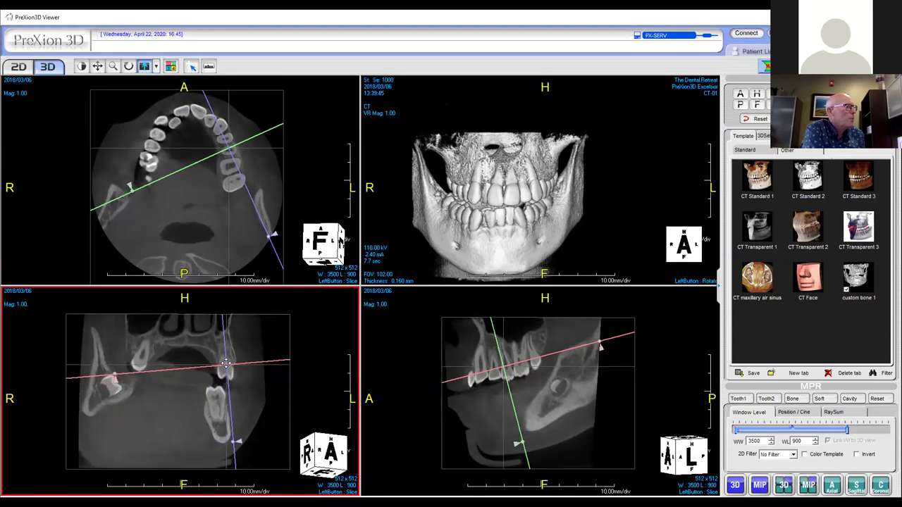
{"action": "left_click", "coordinate": [508, 416]}
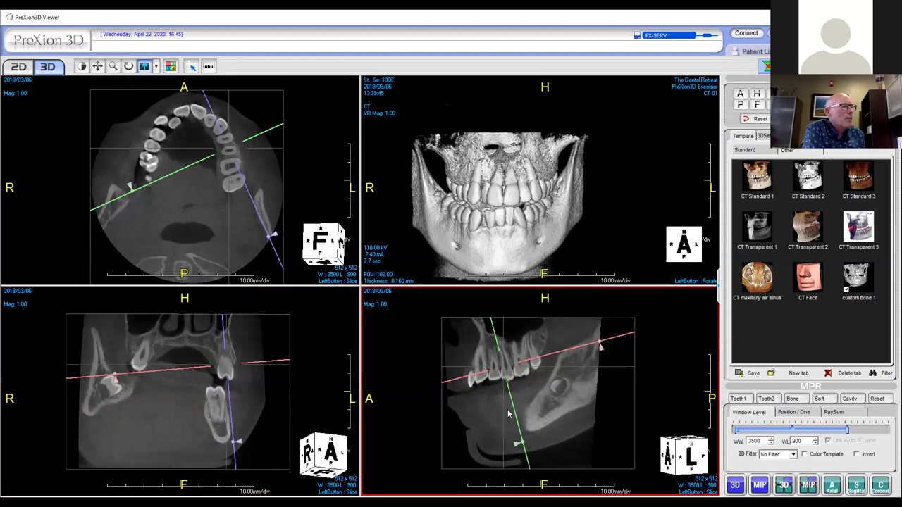
{"action": "double_click", "coordinate": [509, 414]}
{"action": "scroll", "coordinate": [334, 376], "scroll_direction": "down", "scroll_amount": 8}
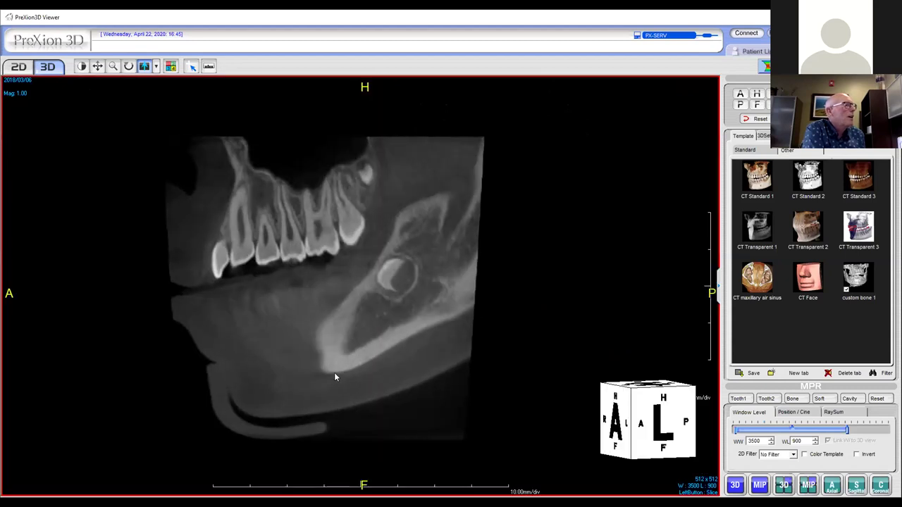
{"action": "scroll", "coordinate": [334, 377], "scroll_direction": "down", "scroll_amount": 4}
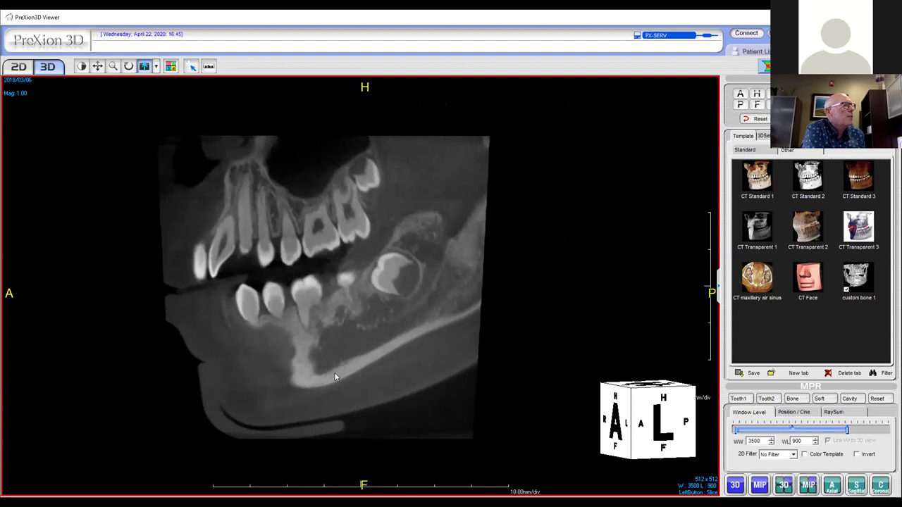
{"action": "scroll", "coordinate": [334, 377], "scroll_direction": "up", "scroll_amount": 4}
{"action": "scroll", "coordinate": [335, 377], "scroll_direction": "down", "scroll_amount": 5}
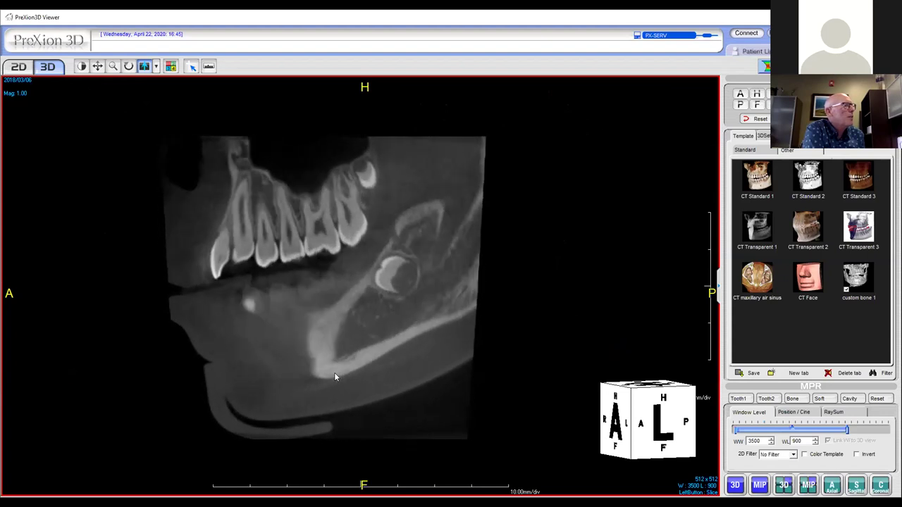
{"action": "scroll", "coordinate": [335, 377], "scroll_direction": "down", "scroll_amount": 5}
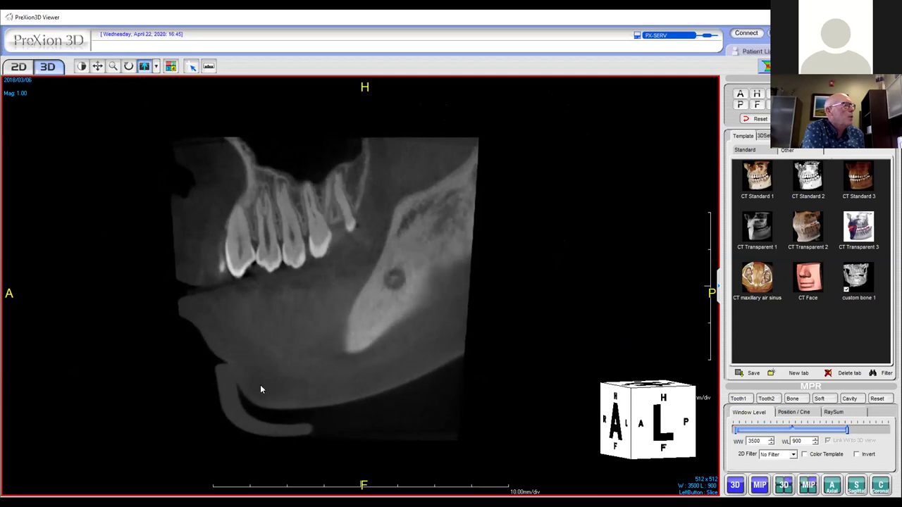
{"action": "scroll", "coordinate": [288, 242], "scroll_direction": "down", "scroll_amount": 4}
{"action": "scroll", "coordinate": [288, 241], "scroll_direction": "down", "scroll_amount": 4}
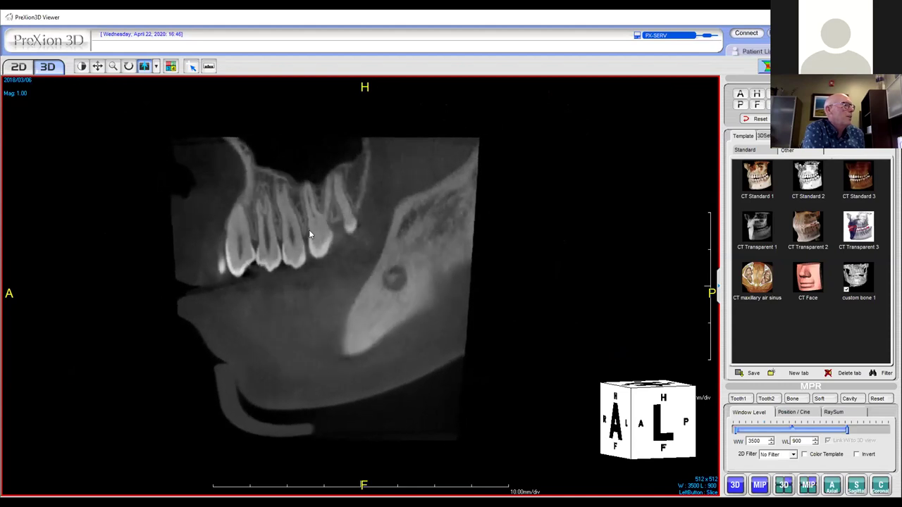
{"action": "double_click", "coordinate": [336, 285]}
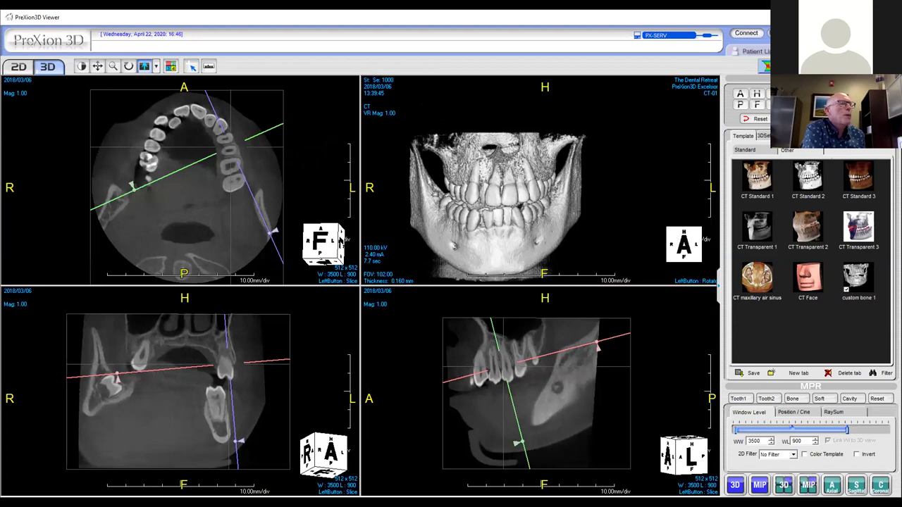
- Reset the views to their default orientation, and raise the axial plane to the upper tooth roots in the coronal view
{"action": "left_click", "coordinate": [749, 120]}
{"action": "left_click_drag", "start_coordinate": [179, 391], "coordinate": [177, 343]}
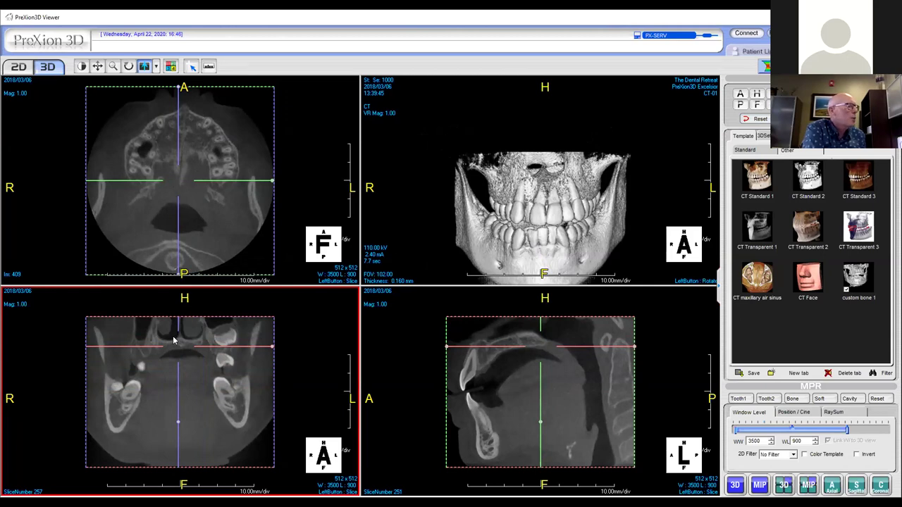
{"action": "left_click", "coordinate": [515, 240]}
{"action": "mouse_move", "coordinate": [575, 220]}
{"action": "left_mouse_down"}
{"action": "mouse_move", "coordinate": [529, 204]}
{"action": "mouse_move", "coordinate": [575, 217]}
{"action": "left_mouse_up"}
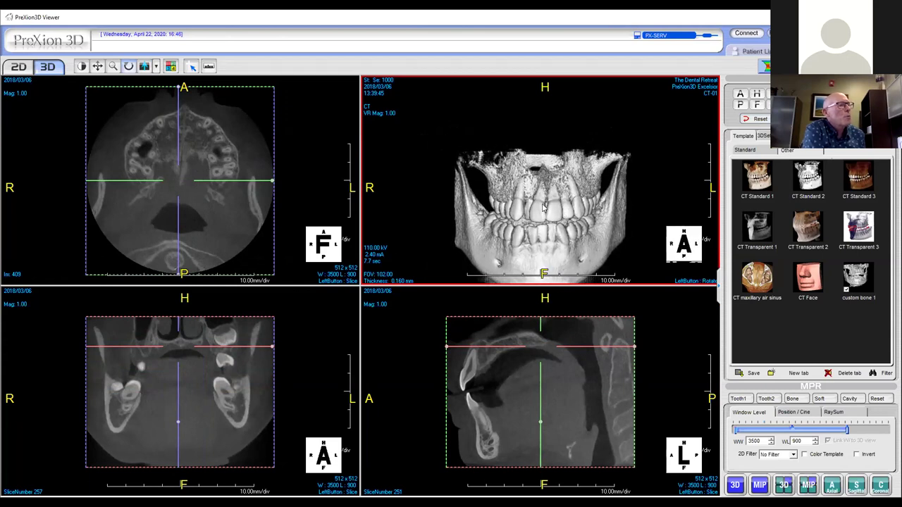
{"action": "left_click", "coordinate": [544, 354]}
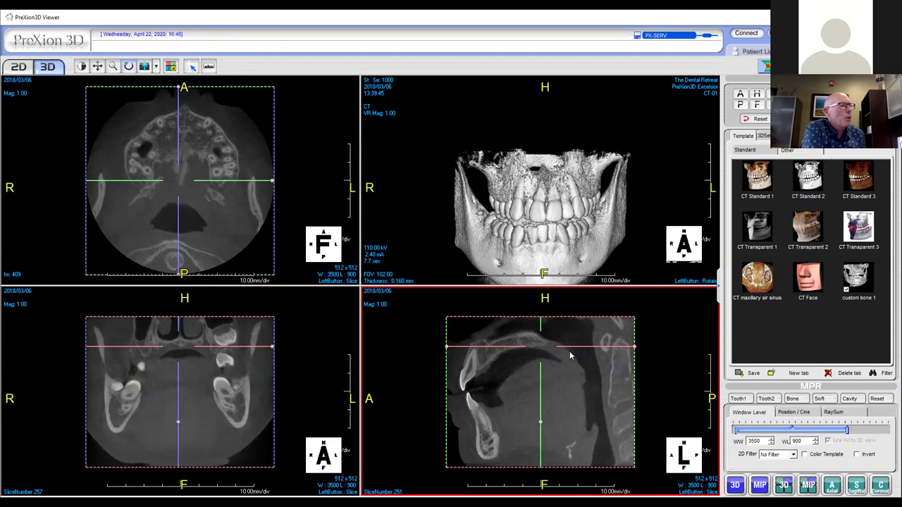
{"action": "left_click", "coordinate": [279, 386]}
{"action": "left_click", "coordinate": [363, 282]}
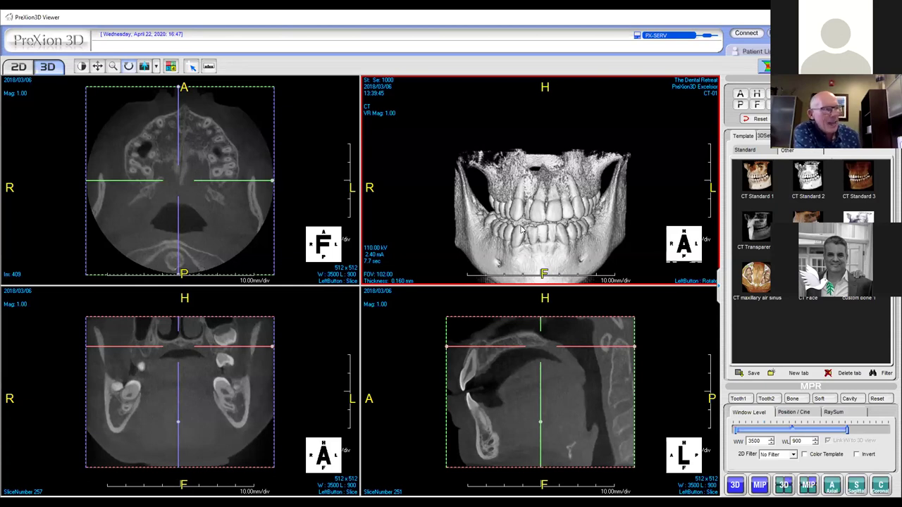
{"action": "left_click", "coordinate": [232, 199]}
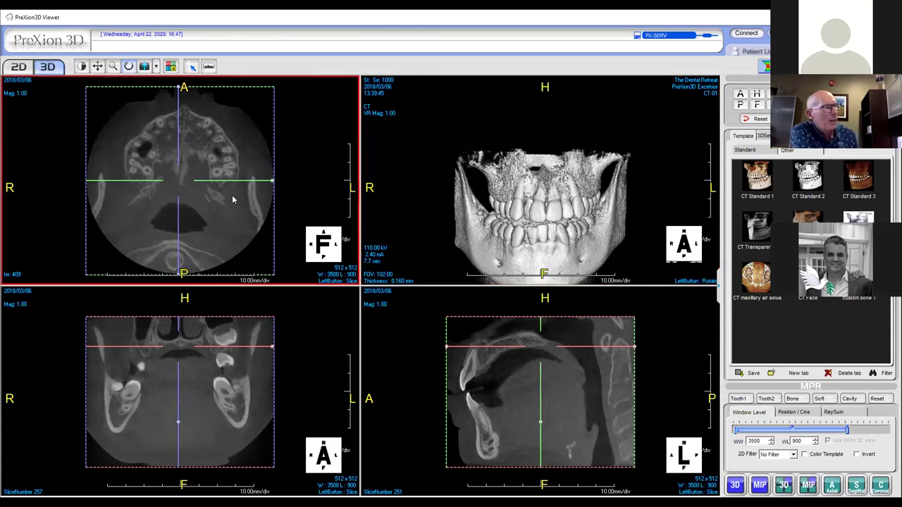
{"action": "left_click", "coordinate": [210, 338]}
{"action": "left_click", "coordinate": [465, 421]}
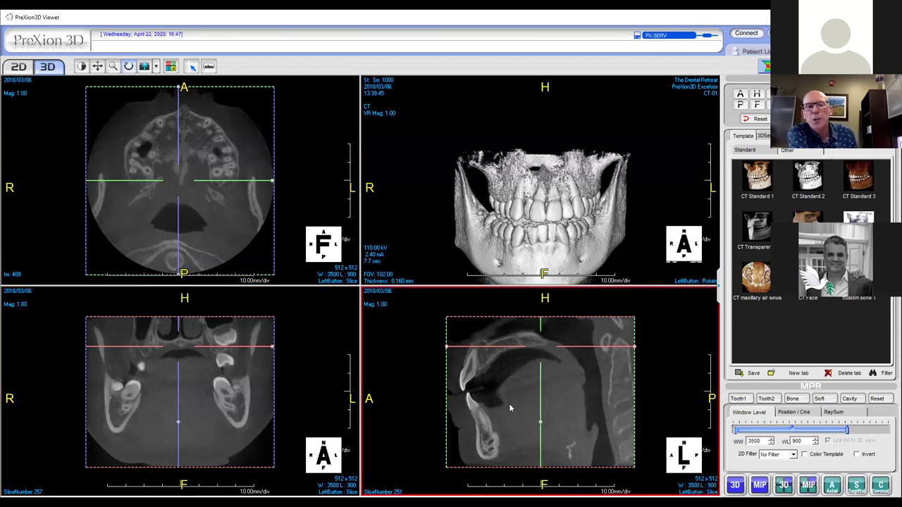
{"action": "left_click", "coordinate": [542, 218]}
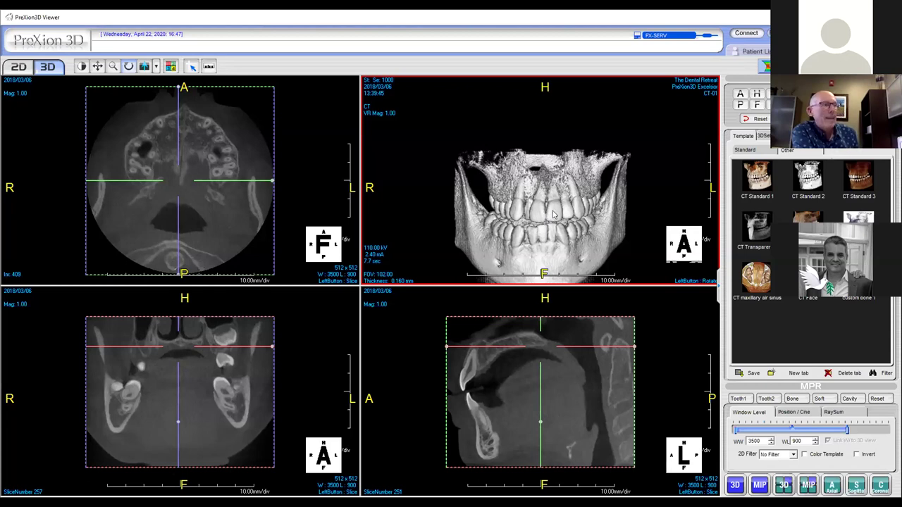
- Rotate the 3D rendering to inspect the jaws from slightly below and from the left side, and turn it back to face front
{"action": "left_click_drag", "start_coordinate": [554, 206], "coordinate": [554, 188]}
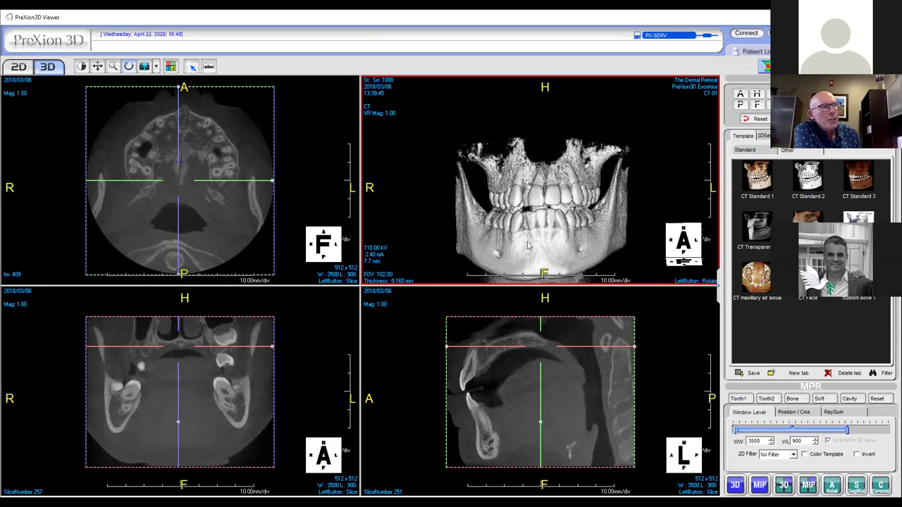
{"action": "left_click_drag", "start_coordinate": [553, 227], "coordinate": [524, 188]}
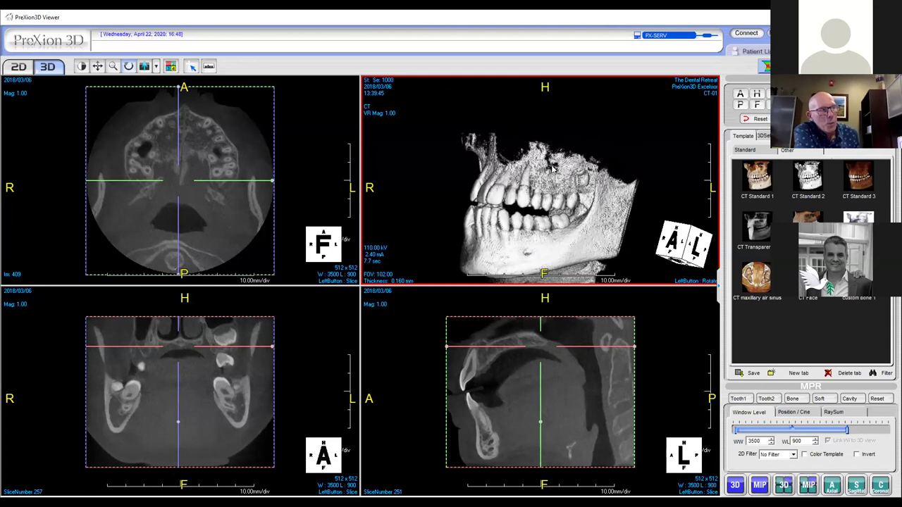
{"action": "mouse_move", "coordinate": [557, 175]}
{"action": "right_mouse_down"}
{"action": "mouse_move", "coordinate": [592, 120]}
{"action": "mouse_move", "coordinate": [546, 182]}
{"action": "right_mouse_up"}
{"action": "left_click_drag", "start_coordinate": [546, 182], "coordinate": [569, 181]}
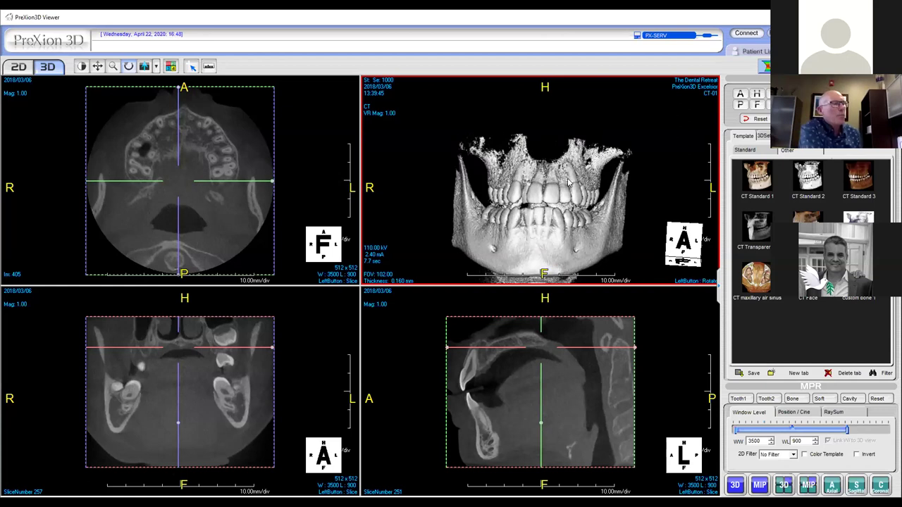
- Turn the 3D rendering to show the right side of the jaws, and load series 502 of the same 2018/03/06 study
{"action": "left_click_drag", "start_coordinate": [569, 181], "coordinate": [582, 214]}
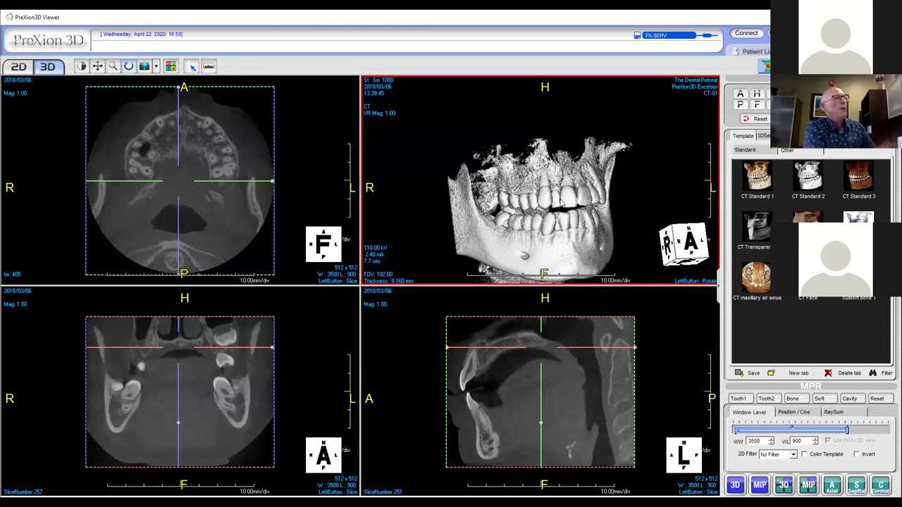
{"action": "left_click", "coordinate": [754, 51]}
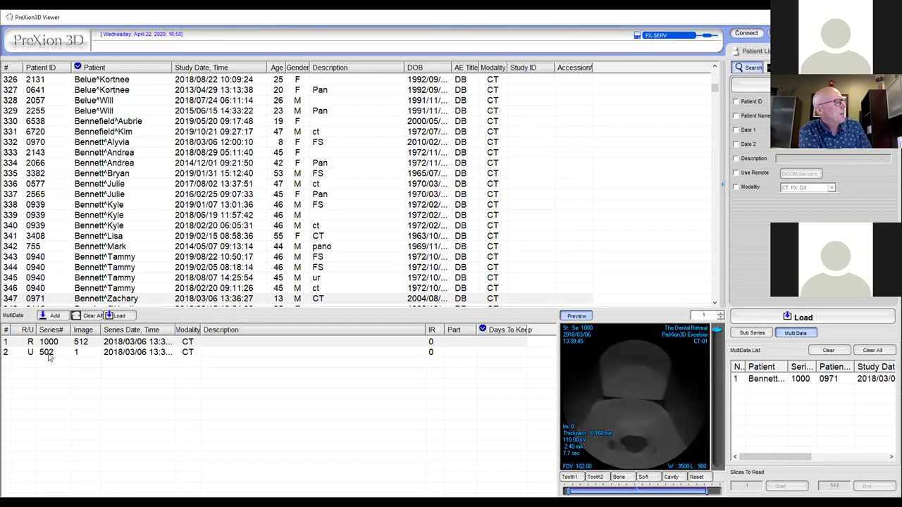
{"action": "left_click", "coordinate": [110, 353]}
{"action": "double_click", "coordinate": [110, 353]}
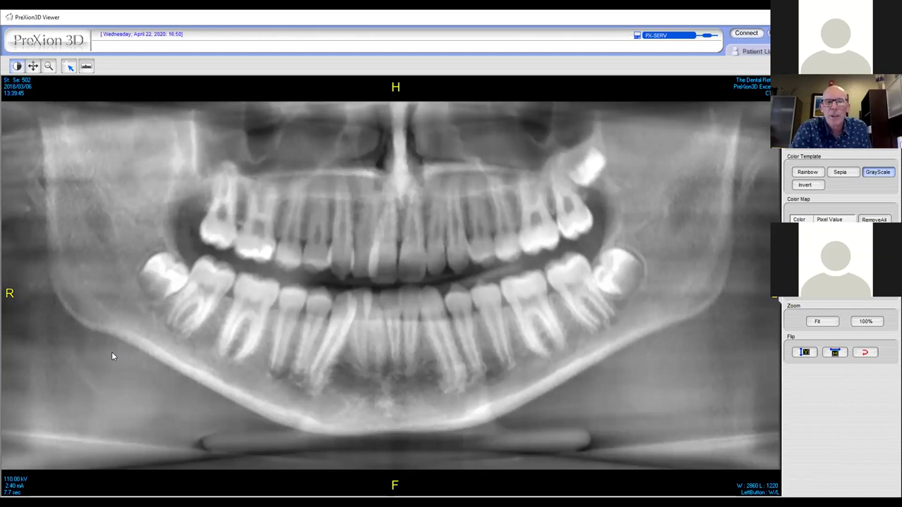
- Load CT series 1000 of the same 2018/03/06 study again, and make the 3D rendering the active view
{"action": "left_click", "coordinate": [752, 52]}
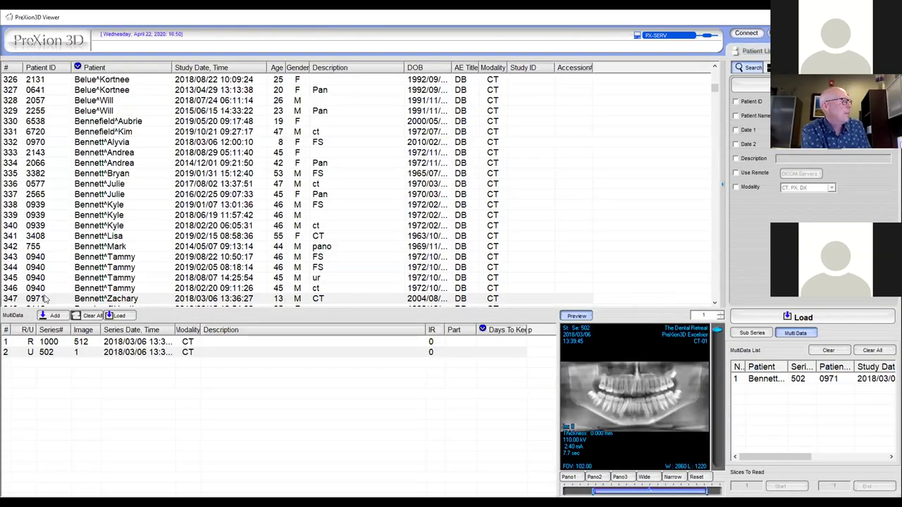
{"action": "left_click", "coordinate": [120, 342]}
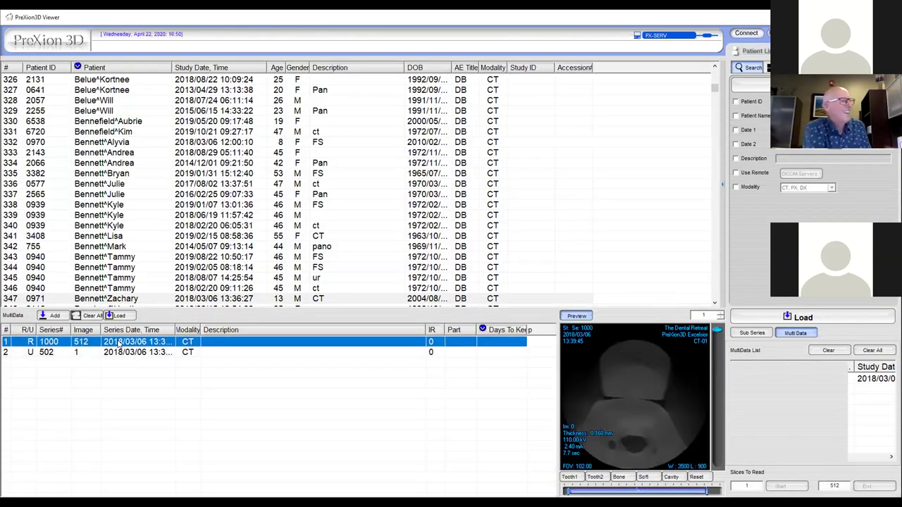
{"action": "double_click", "coordinate": [120, 342]}
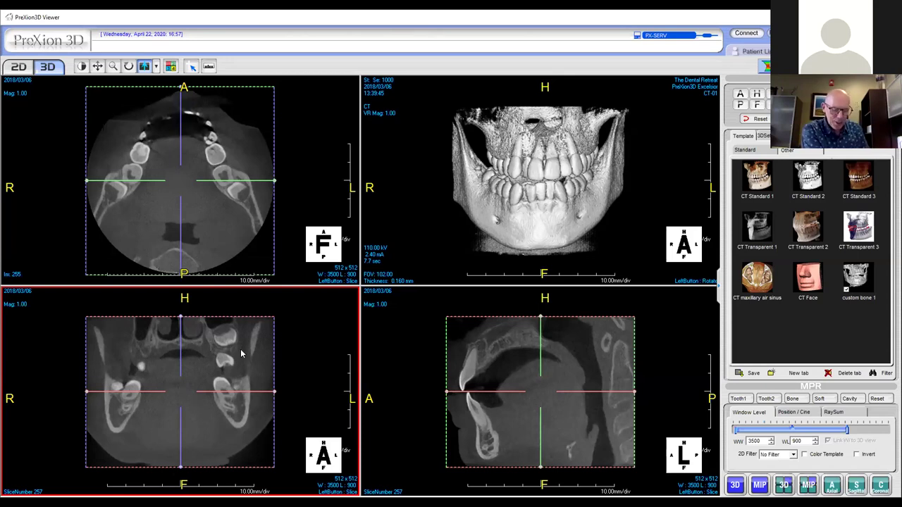
{"action": "left_click", "coordinate": [402, 80]}
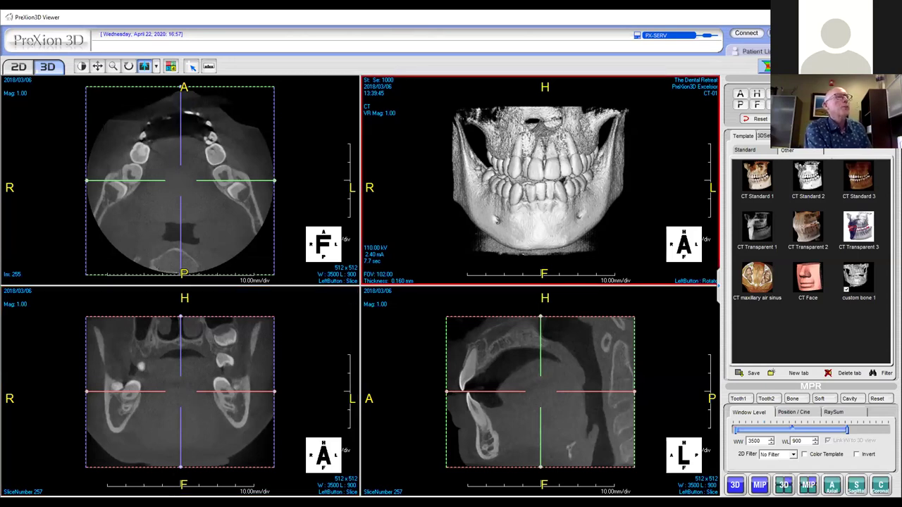
- Find the 2020/04/06 10:51:29 CT study in the patient list and load it
{"action": "left_click", "coordinate": [767, 50]}
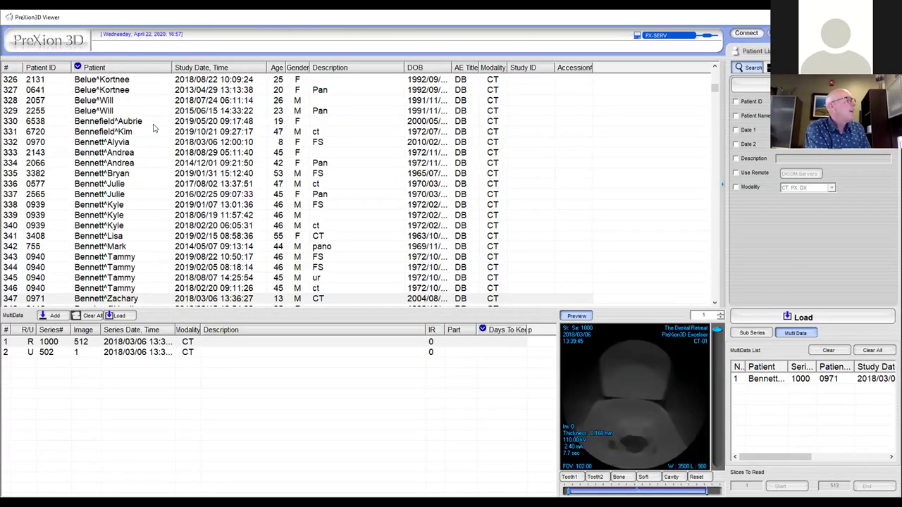
{"action": "scroll", "coordinate": [163, 141], "scroll_direction": "up", "scroll_amount": 20}
{"action": "scroll", "coordinate": [160, 132], "scroll_direction": "up", "scroll_amount": 20}
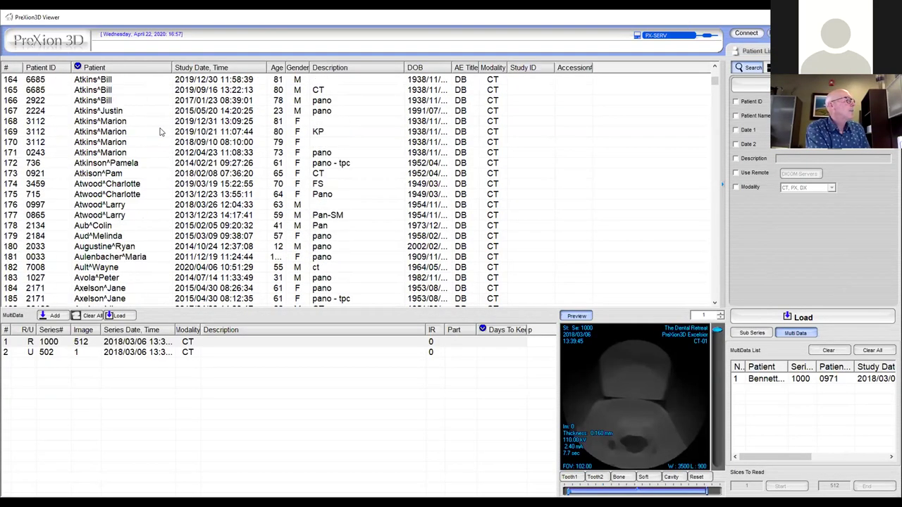
{"action": "scroll", "coordinate": [163, 133], "scroll_direction": "down", "scroll_amount": 12}
{"action": "scroll", "coordinate": [163, 133], "scroll_direction": "down", "scroll_amount": 2}
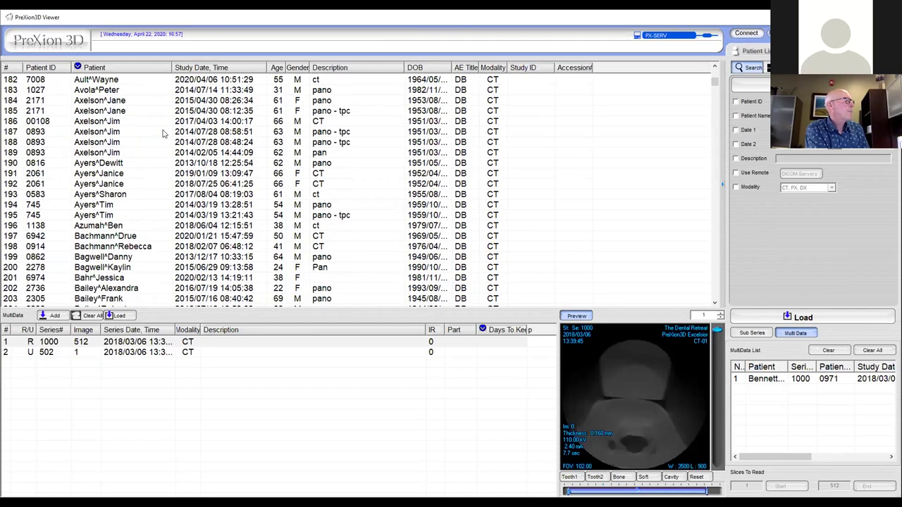
{"action": "scroll", "coordinate": [163, 133], "scroll_direction": "up", "scroll_amount": 2}
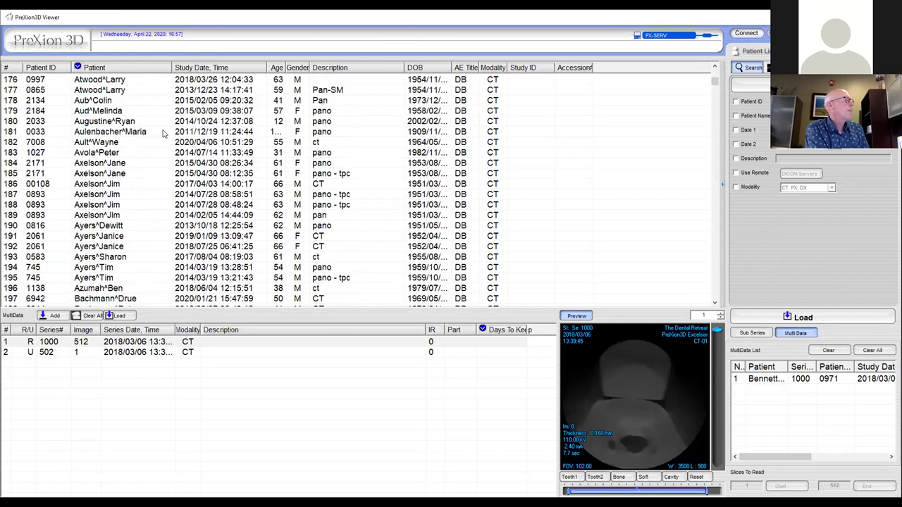
{"action": "double_click", "coordinate": [107, 143]}
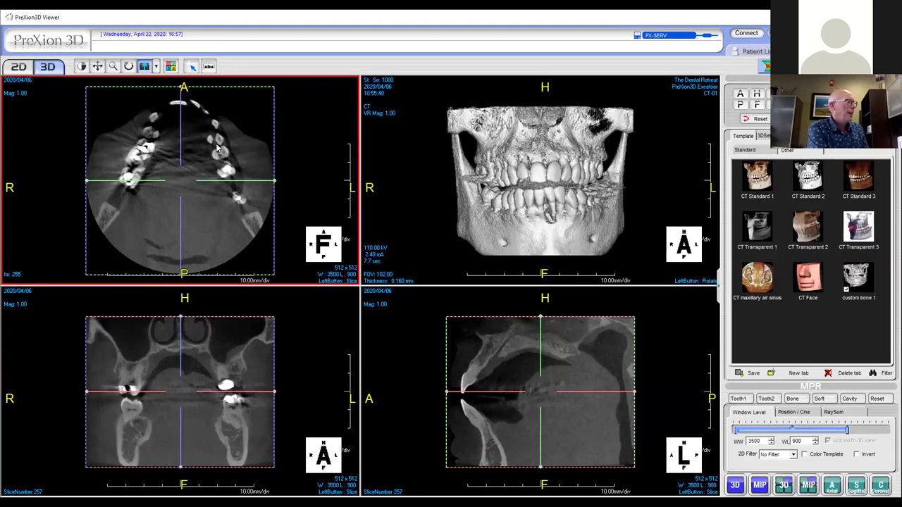
- Center the planes on the lower right first molar, and rotate them in the axial view to follow the lower right arch
{"action": "left_click", "coordinate": [189, 356]}
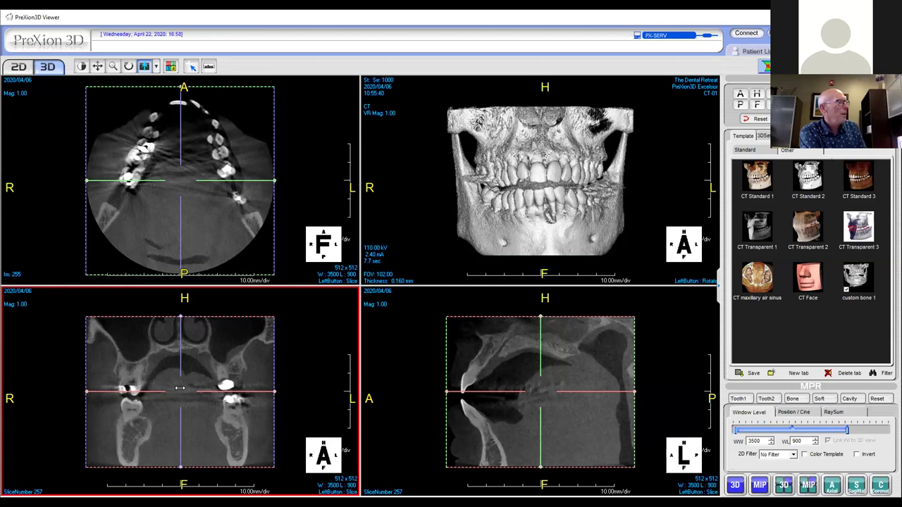
{"action": "left_click_drag", "start_coordinate": [178, 390], "coordinate": [185, 412]}
{"action": "left_click", "coordinate": [185, 185]}
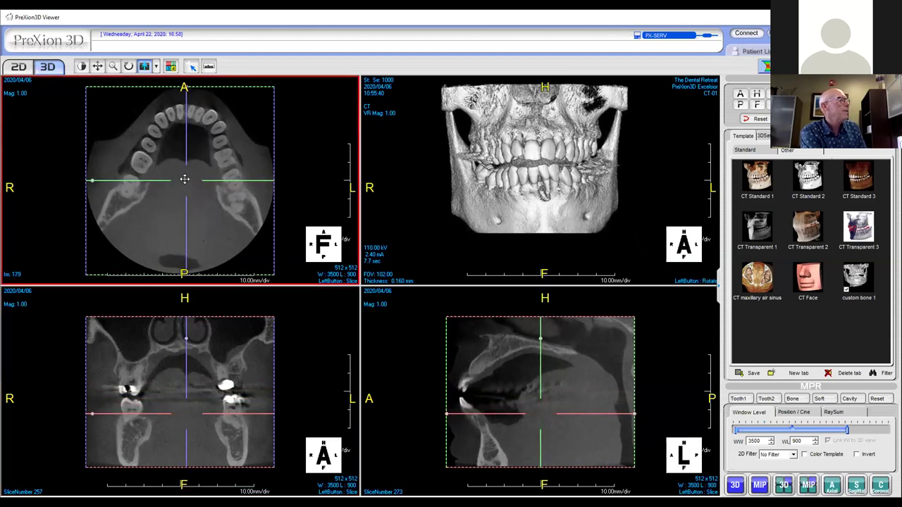
{"action": "left_click_drag", "start_coordinate": [185, 178], "coordinate": [137, 163]}
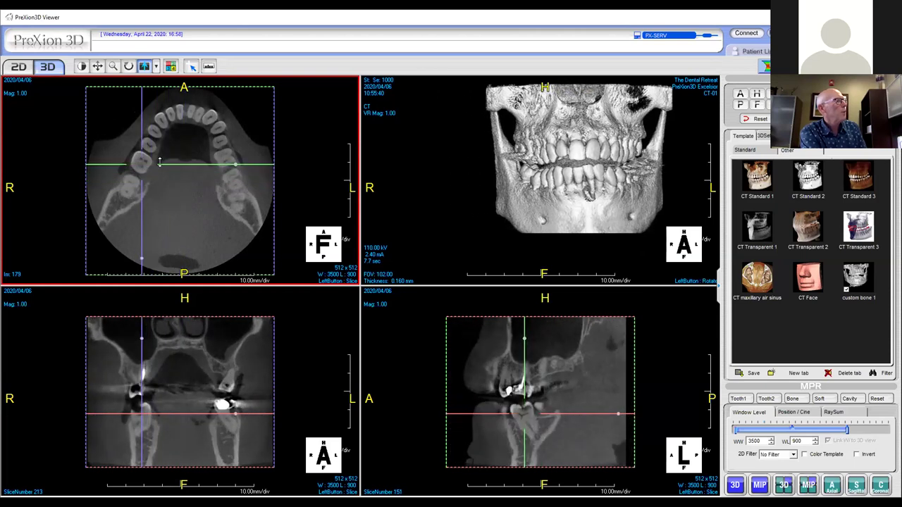
{"action": "left_click_drag", "start_coordinate": [235, 165], "coordinate": [182, 93]}
{"action": "left_click", "coordinate": [169, 403]}
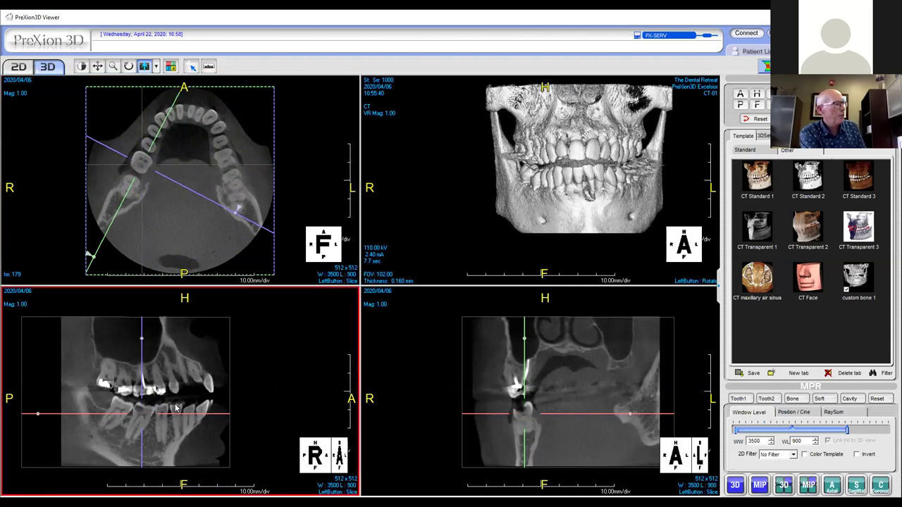
- Tilt the planes in the oblique sagittal view to follow the lower right molar's roots, and adjust the cross-section's position
{"action": "left_click_drag", "start_coordinate": [147, 341], "coordinate": [173, 344]}
{"action": "left_click", "coordinate": [596, 410]}
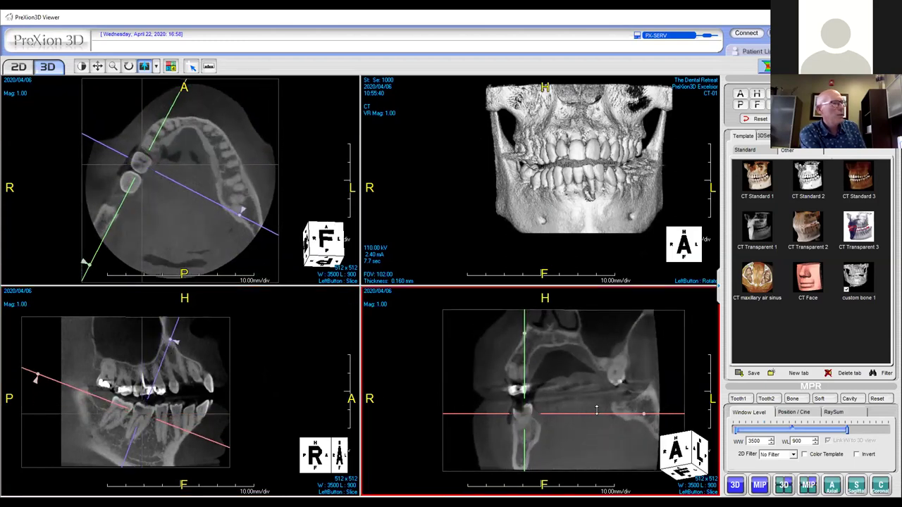
{"action": "left_click_drag", "start_coordinate": [582, 399], "coordinate": [563, 399]}
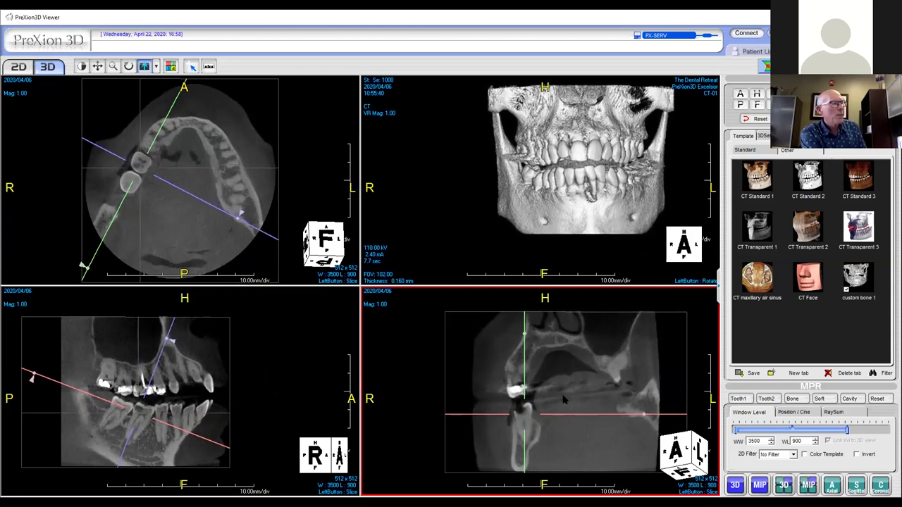
{"action": "left_click", "coordinate": [154, 472]}
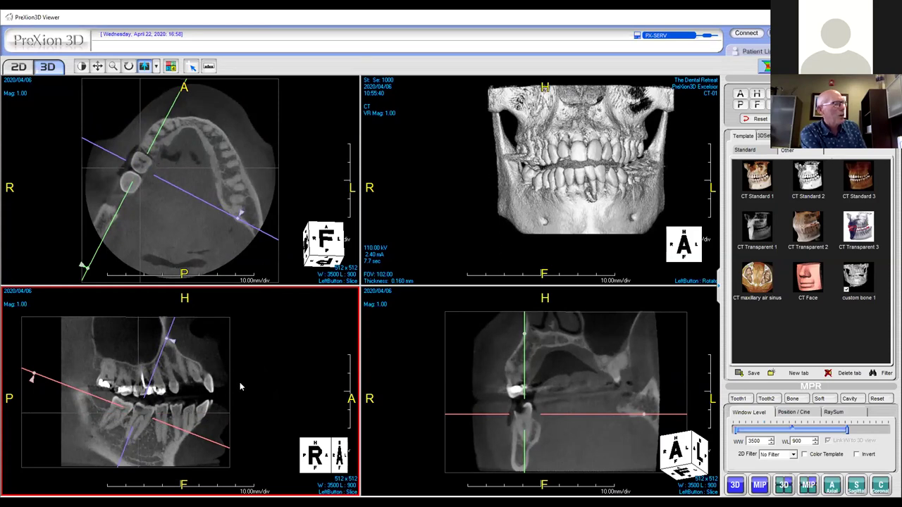
- Examine the right upper and lower teeth in the enlarged oblique sagittal slices, and return to the four-view layout
{"action": "double_click", "coordinate": [178, 414]}
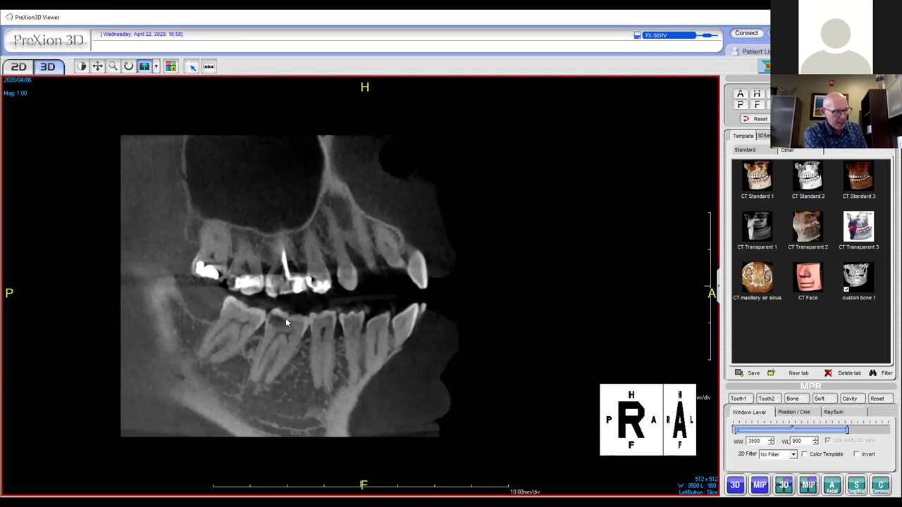
{"action": "scroll", "coordinate": [302, 353], "scroll_direction": "down", "scroll_amount": 4}
{"action": "scroll", "coordinate": [302, 356], "scroll_direction": "down", "scroll_amount": 1}
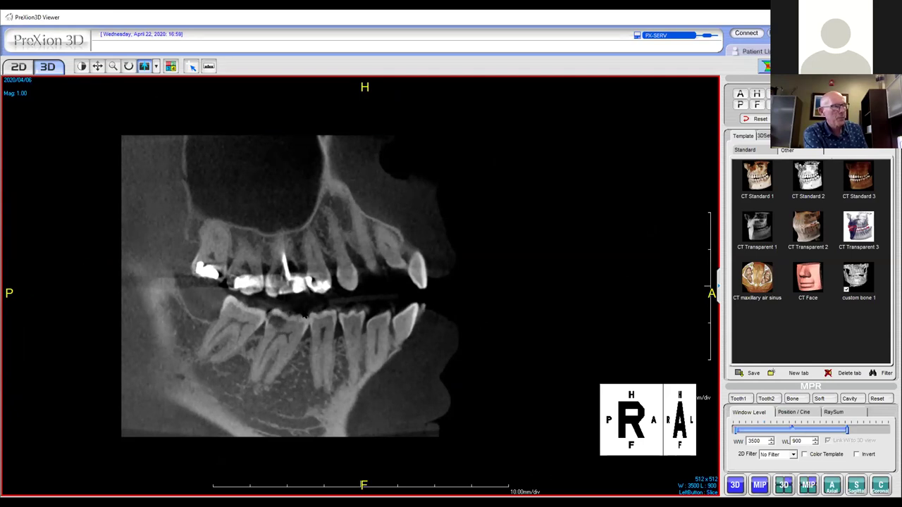
{"action": "double_click", "coordinate": [303, 308]}
{"action": "left_click", "coordinate": [294, 277]}
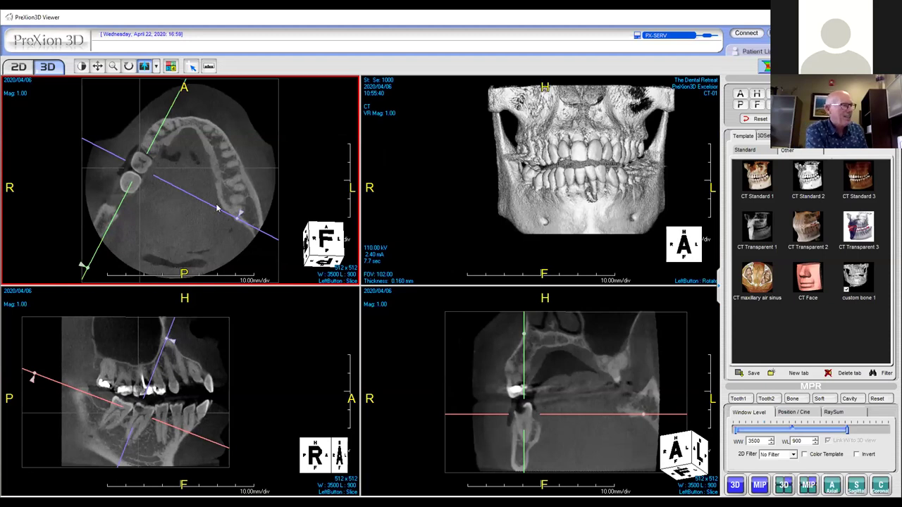
- Reload the same 2020/04/06 CT scan, and center the planes on the upper left molar roots in the coronal view
{"action": "left_click", "coordinate": [748, 51]}
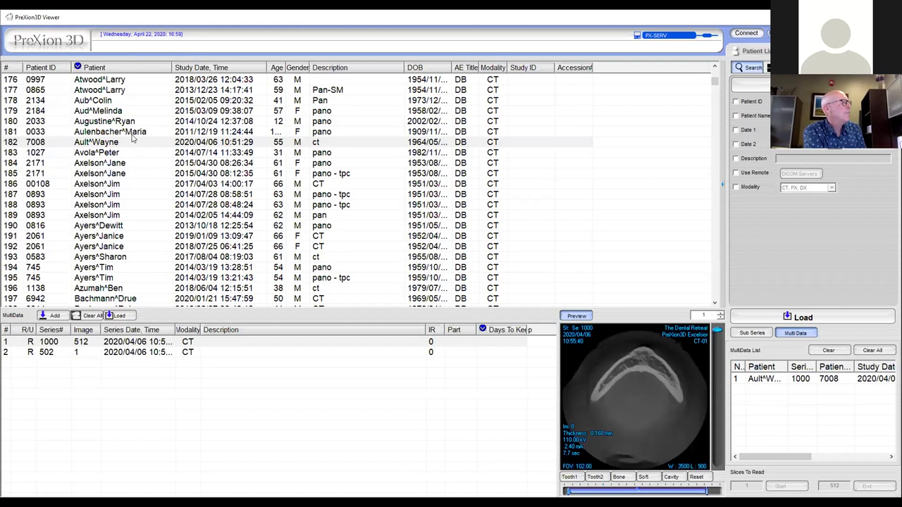
{"action": "left_click", "coordinate": [139, 142]}
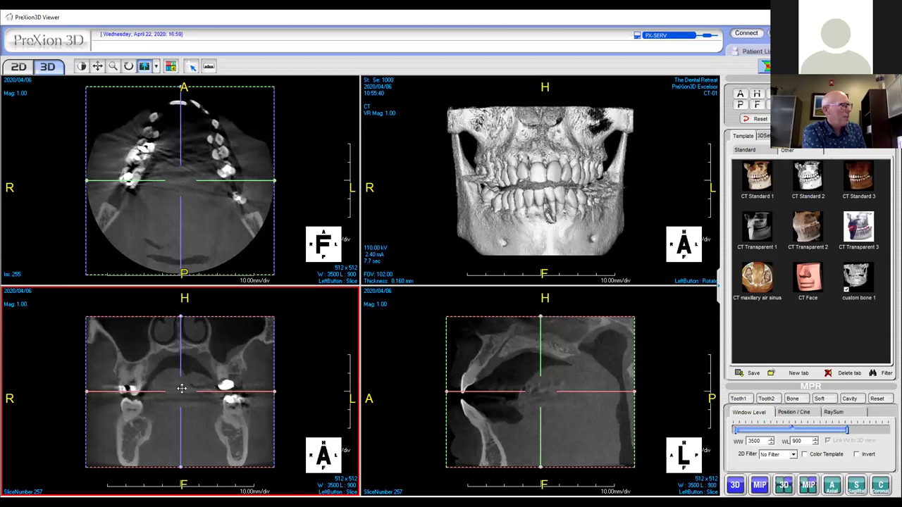
{"action": "left_click_drag", "start_coordinate": [181, 388], "coordinate": [234, 374]}
{"action": "left_click", "coordinate": [227, 176]}
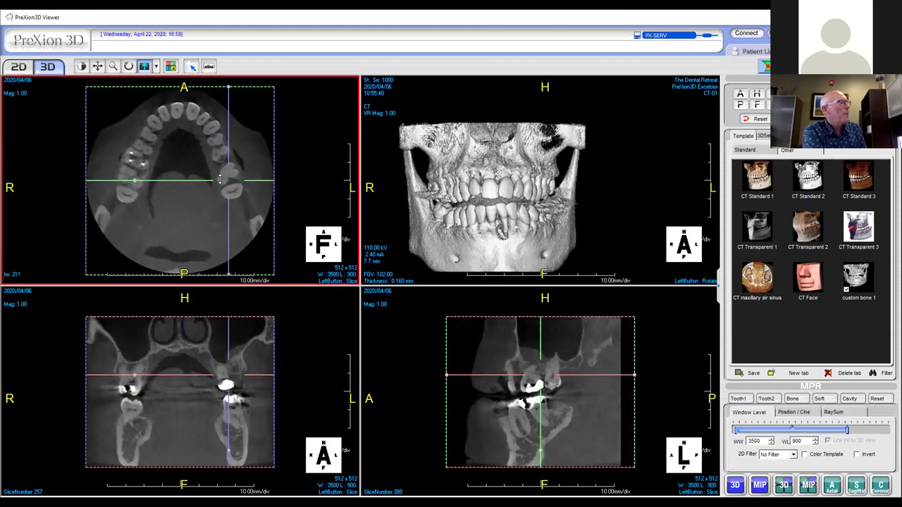
- Rotate the planes to follow the upper left arch in the axial view, and tilt the axial plane in the oblique sagittal view
{"action": "left_click_drag", "start_coordinate": [228, 176], "coordinate": [144, 205]}
{"action": "left_click", "coordinate": [552, 360]}
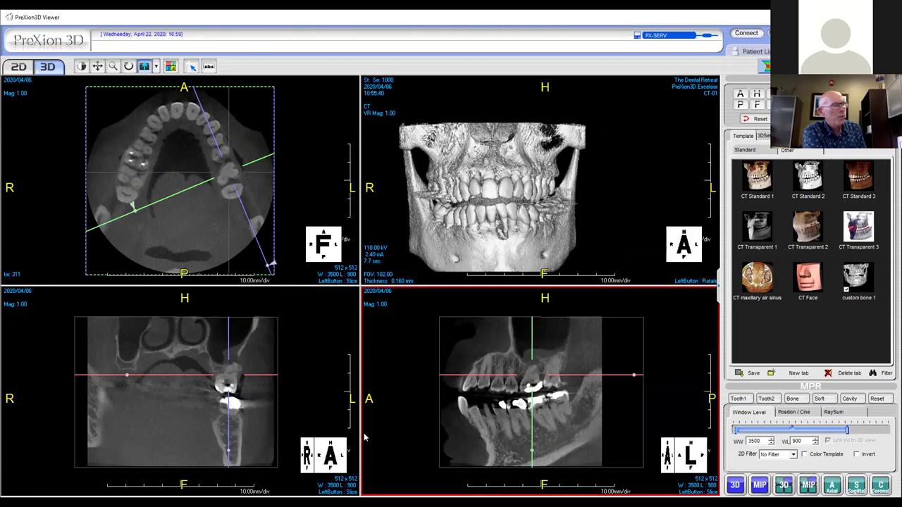
{"action": "left_click", "coordinate": [385, 397]}
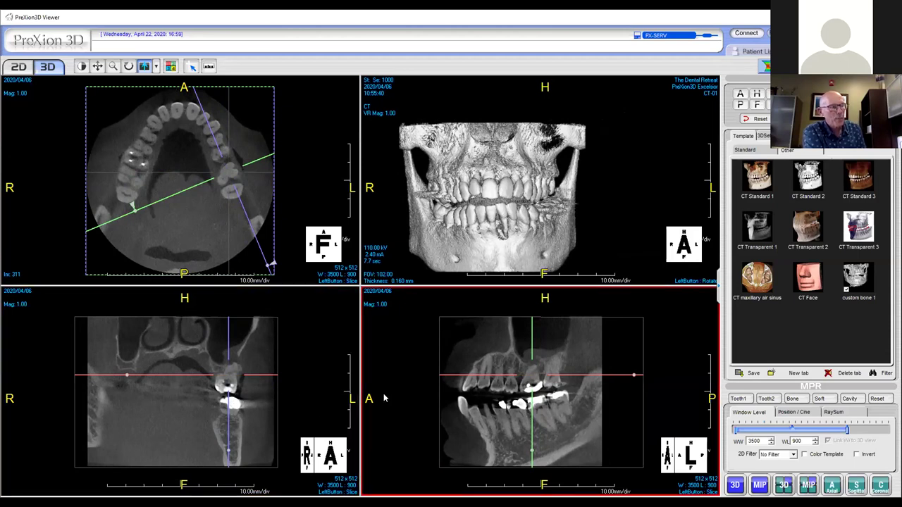
{"action": "left_click_drag", "start_coordinate": [638, 378], "coordinate": [634, 364]}
- Examine the upper left molar roots and sinus floor in the enlarged oblique sagittal slices, and return to the four-view layout
{"action": "double_click", "coordinate": [502, 403]}
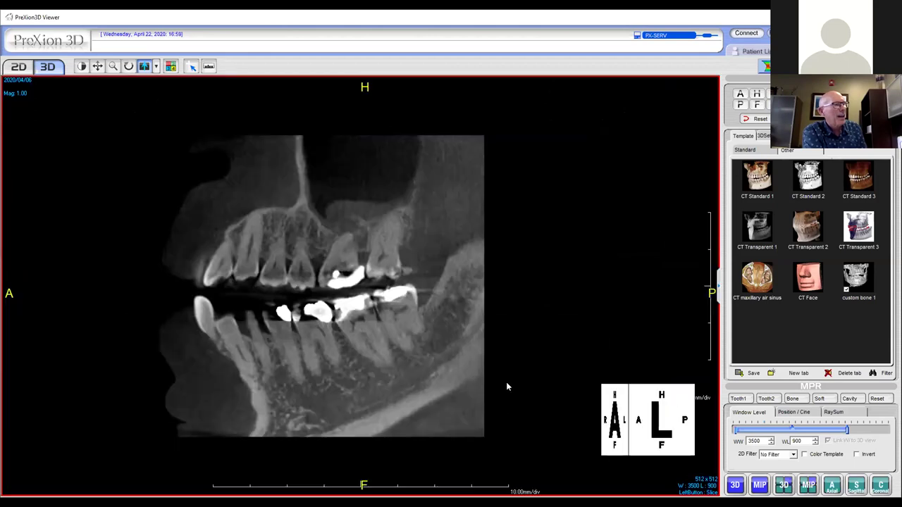
{"action": "scroll", "coordinate": [364, 345], "scroll_direction": "down", "scroll_amount": 5}
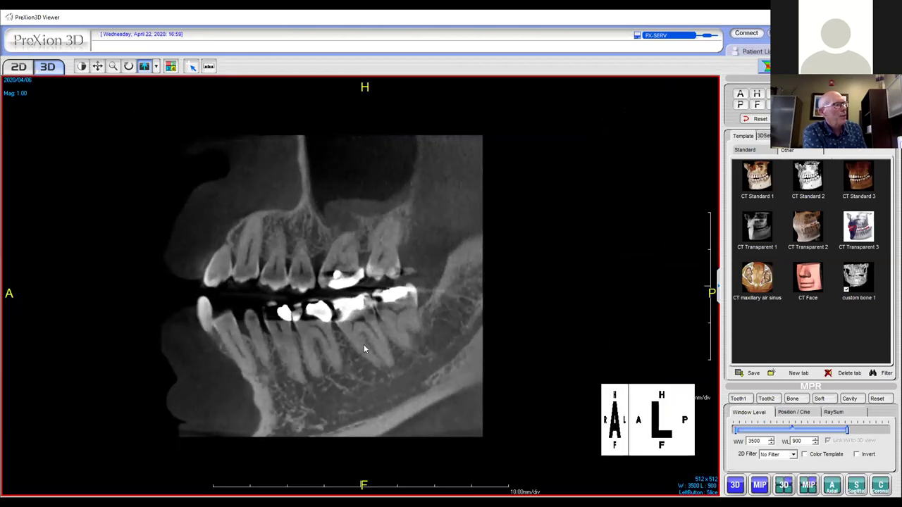
{"action": "scroll", "coordinate": [363, 345], "scroll_direction": "down", "scroll_amount": 5}
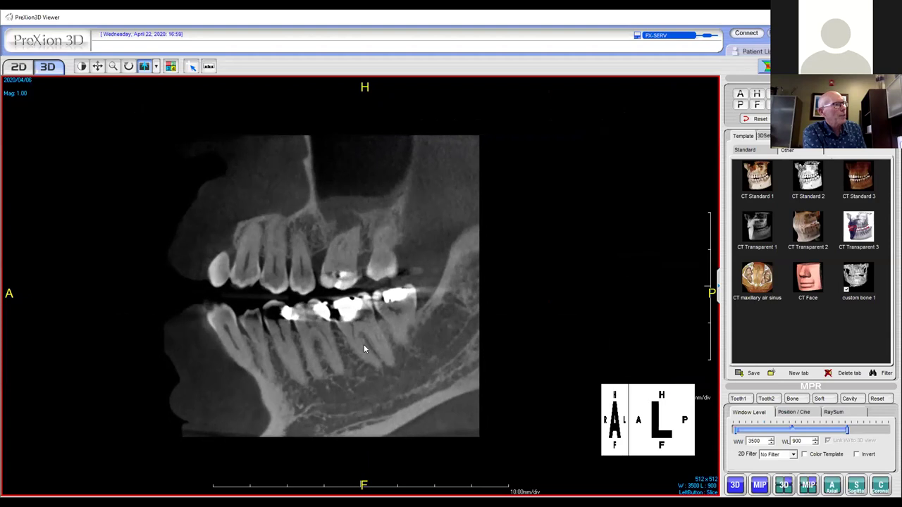
{"action": "scroll", "coordinate": [363, 345], "scroll_direction": "down", "scroll_amount": 4}
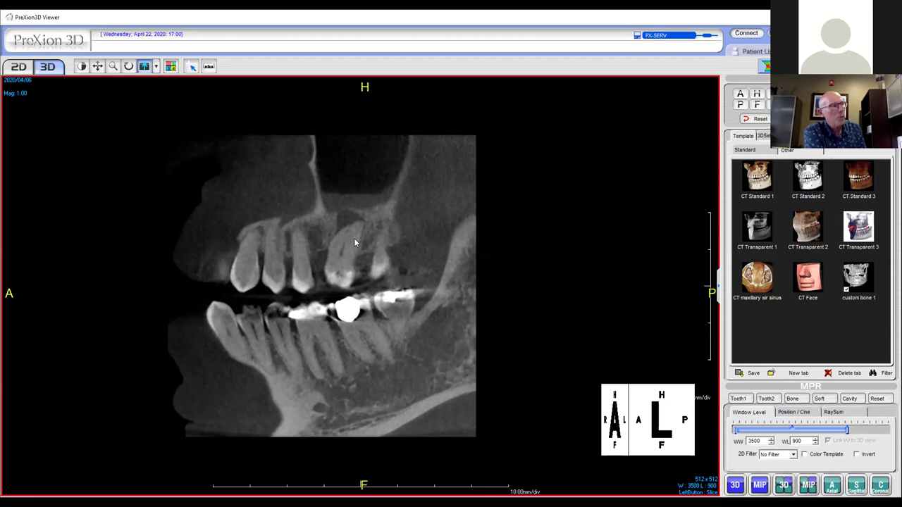
{"action": "scroll", "coordinate": [354, 238], "scroll_direction": "down", "scroll_amount": 4}
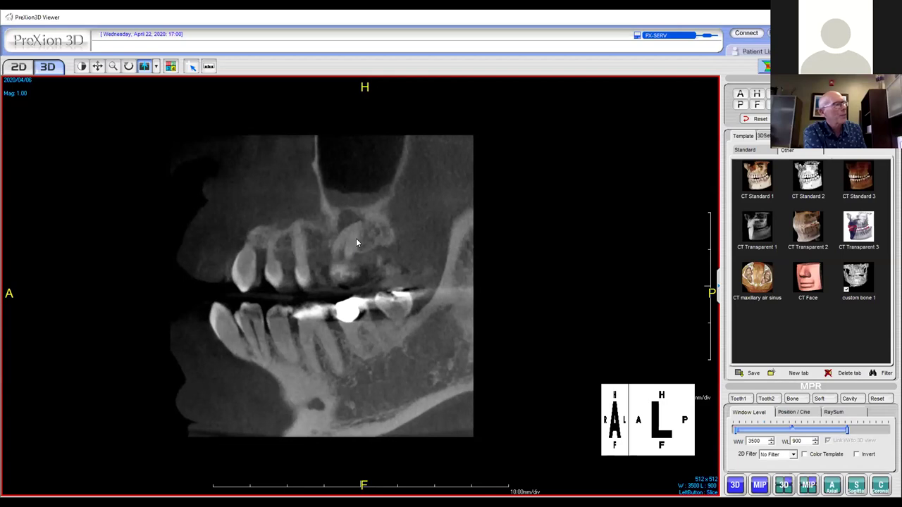
{"action": "scroll", "coordinate": [355, 238], "scroll_direction": "down", "scroll_amount": 5}
{"action": "scroll", "coordinate": [357, 238], "scroll_direction": "down", "scroll_amount": 1}
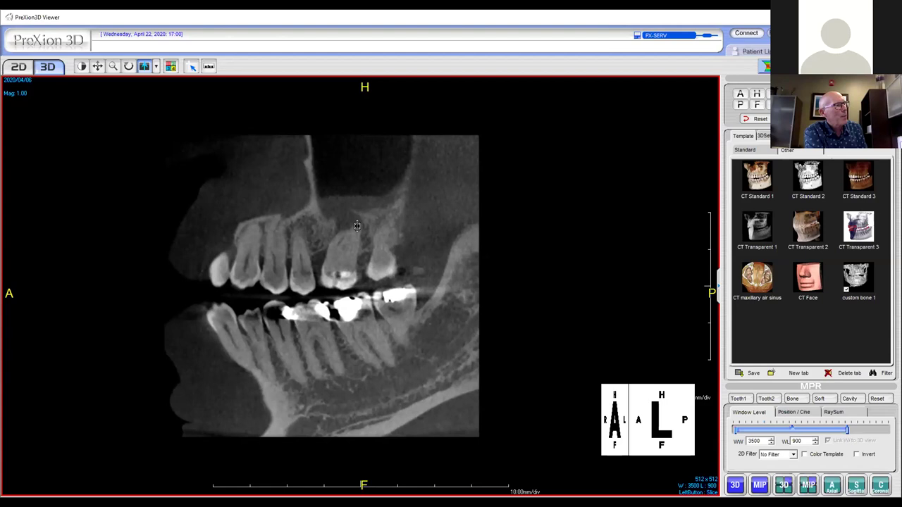
{"action": "double_click", "coordinate": [358, 226]}
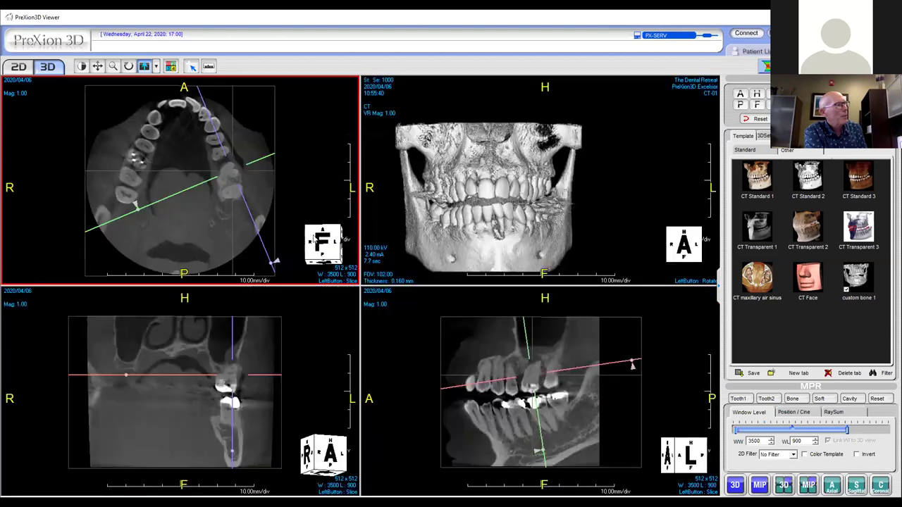
- Examine the upper left molar roots and the surrounding bone in the enlarged axial slices, and return to the four-view layout
{"action": "double_click", "coordinate": [202, 200]}
{"action": "scroll", "coordinate": [374, 275], "scroll_direction": "down", "scroll_amount": 8}
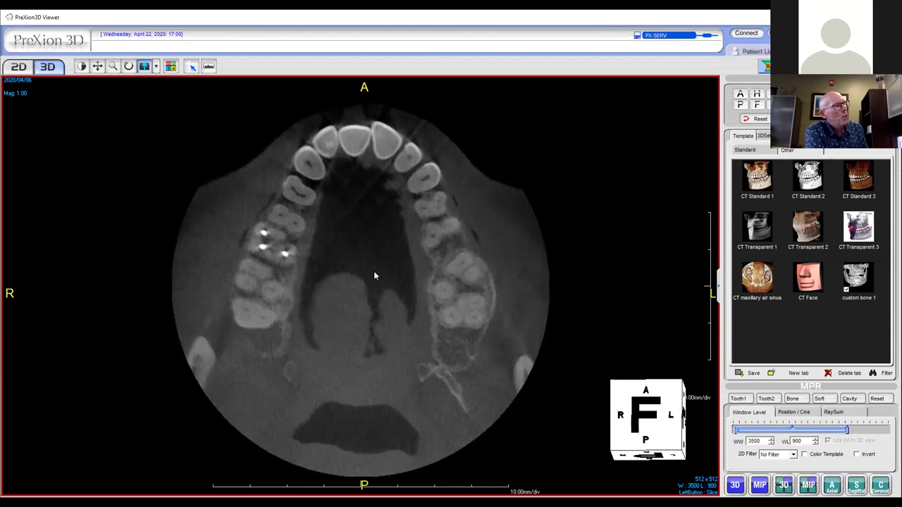
{"action": "scroll", "coordinate": [374, 276], "scroll_direction": "down", "scroll_amount": 8}
{"action": "scroll", "coordinate": [374, 276], "scroll_direction": "down", "scroll_amount": 5}
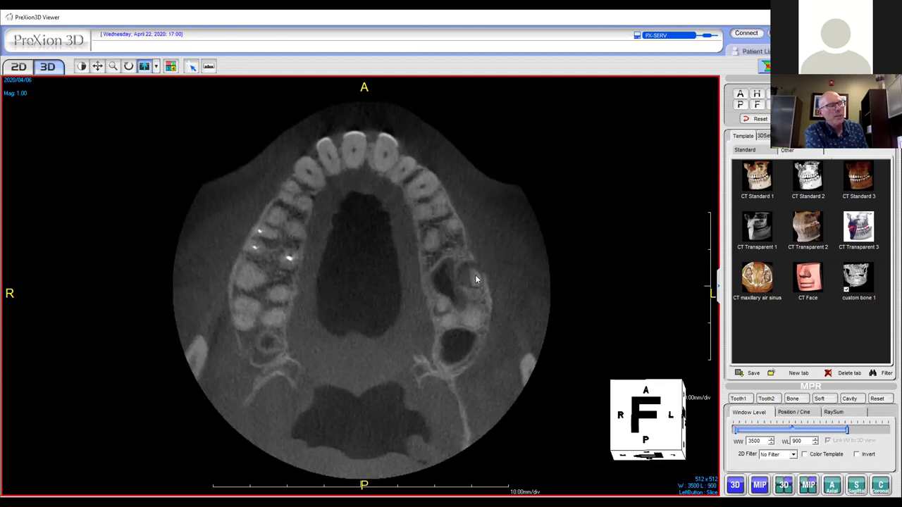
{"action": "double_click", "coordinate": [411, 315]}
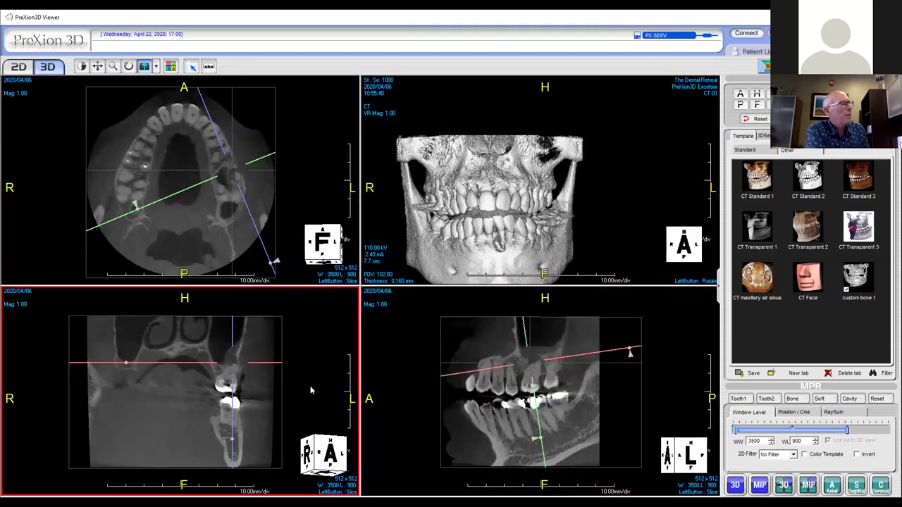
- Examine the upper left molar and sinus floor in the enlarged oblique coronal slices, and return to the four-view layout
{"action": "double_click", "coordinate": [245, 406]}
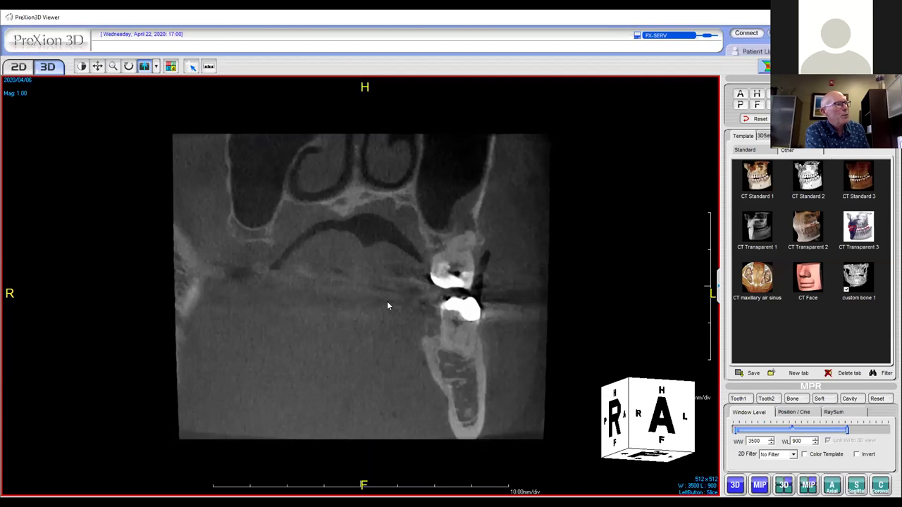
{"action": "scroll", "coordinate": [387, 302], "scroll_direction": "down", "scroll_amount": 4}
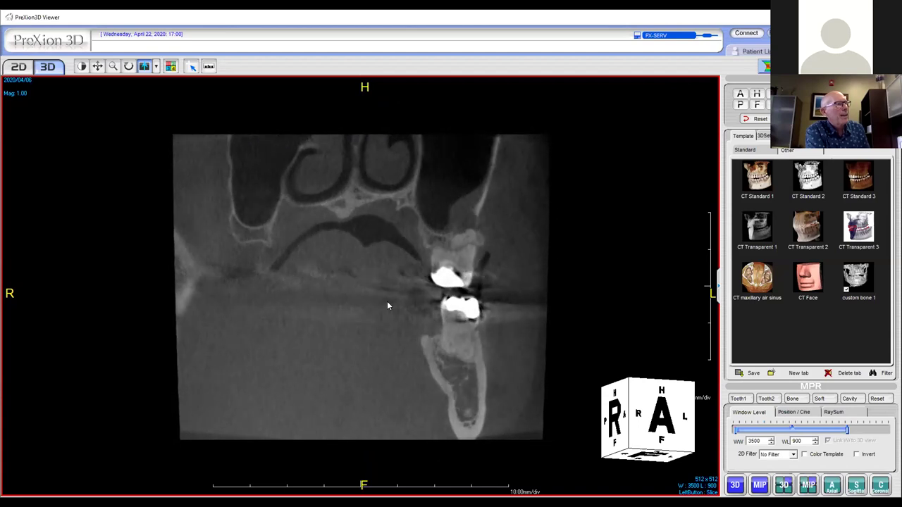
{"action": "scroll", "coordinate": [387, 306], "scroll_direction": "down", "scroll_amount": 2}
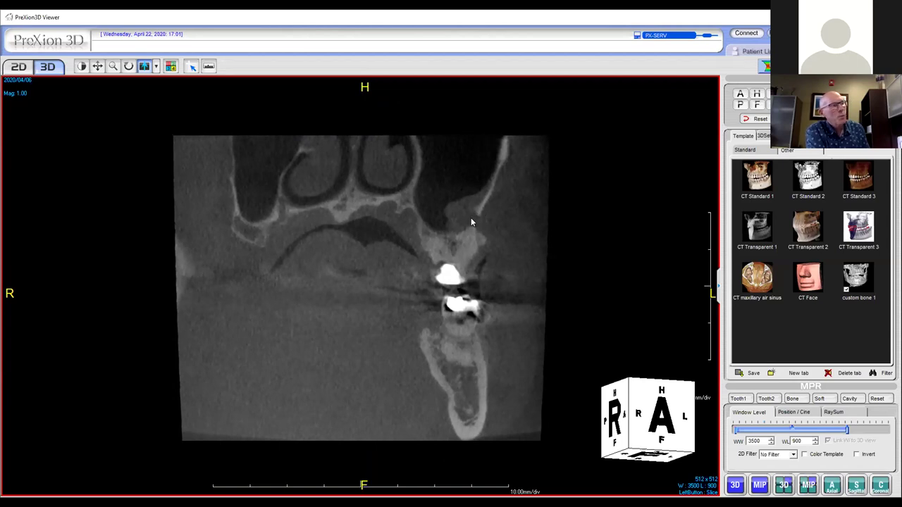
{"action": "scroll", "coordinate": [398, 269], "scroll_direction": "down", "scroll_amount": 1}
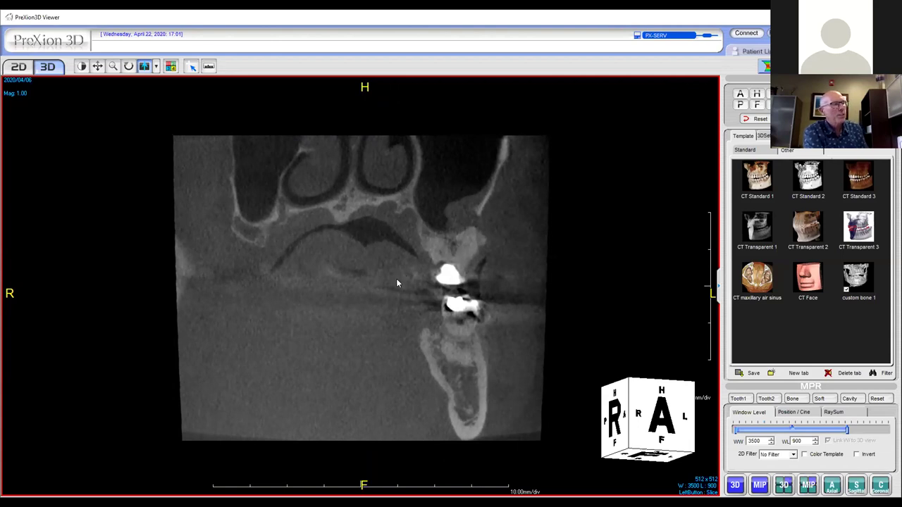
{"action": "double_click", "coordinate": [397, 280]}
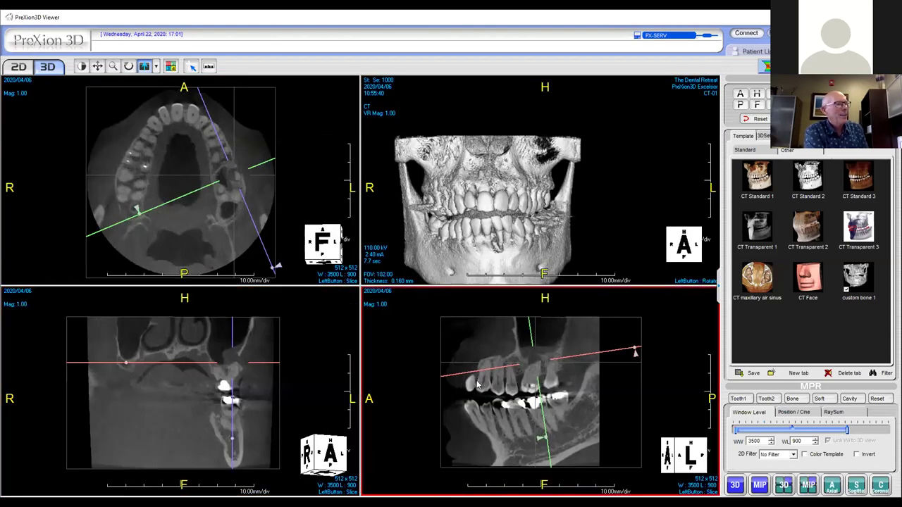
- Examine the upper left molar region by going back and forth through the oblique sagittal slices in the four-view layout
{"action": "scroll", "coordinate": [536, 402], "scroll_direction": "down", "scroll_amount": 3}
{"action": "scroll", "coordinate": [541, 406], "scroll_direction": "up", "scroll_amount": 5}
{"action": "scroll", "coordinate": [544, 409], "scroll_direction": "up", "scroll_amount": 4}
{"action": "scroll", "coordinate": [544, 412], "scroll_direction": "up", "scroll_amount": 3}
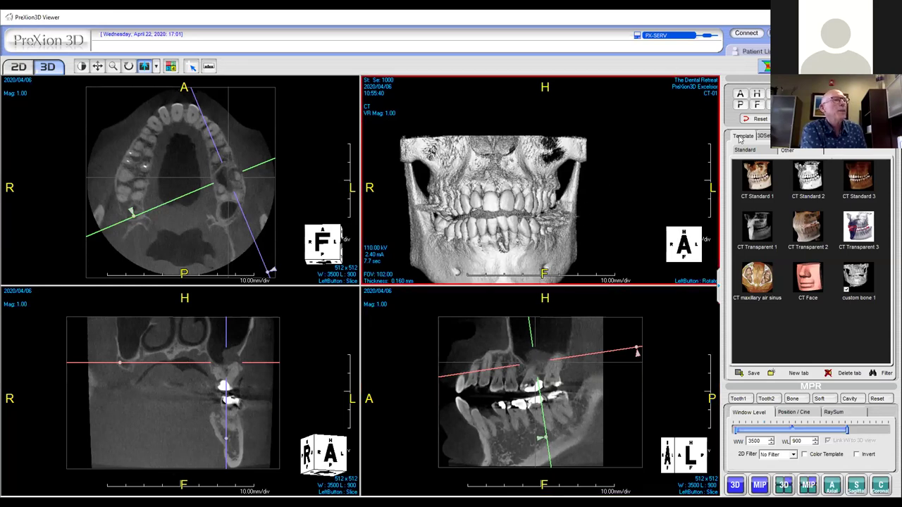
- Reset the views, and rotate the 3D model slightly to examine the lower front teeth
{"action": "left_click", "coordinate": [757, 119]}
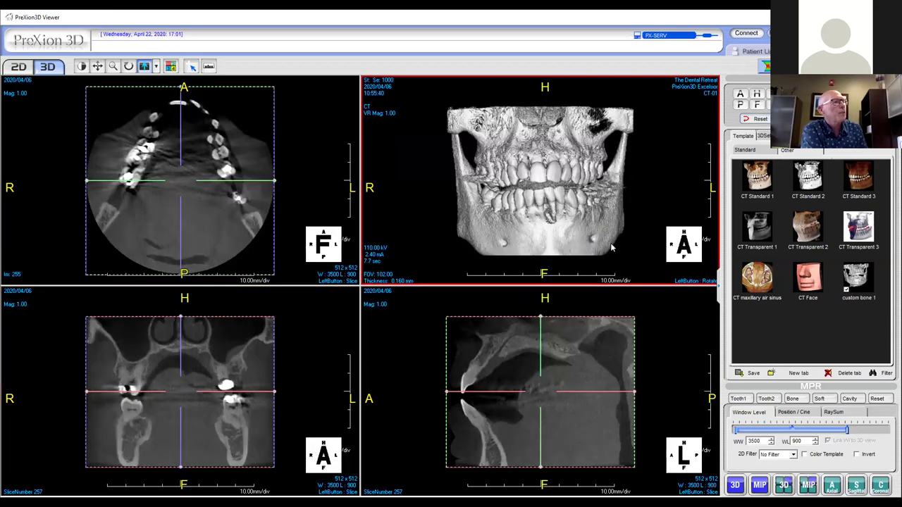
{"action": "left_click_drag", "start_coordinate": [600, 207], "coordinate": [539, 212]}
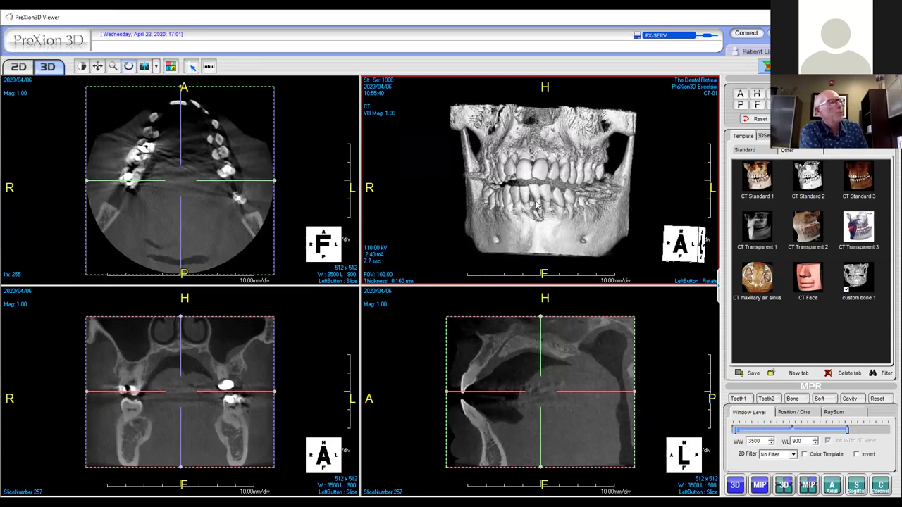
{"action": "left_click_drag", "start_coordinate": [544, 213], "coordinate": [486, 278]}
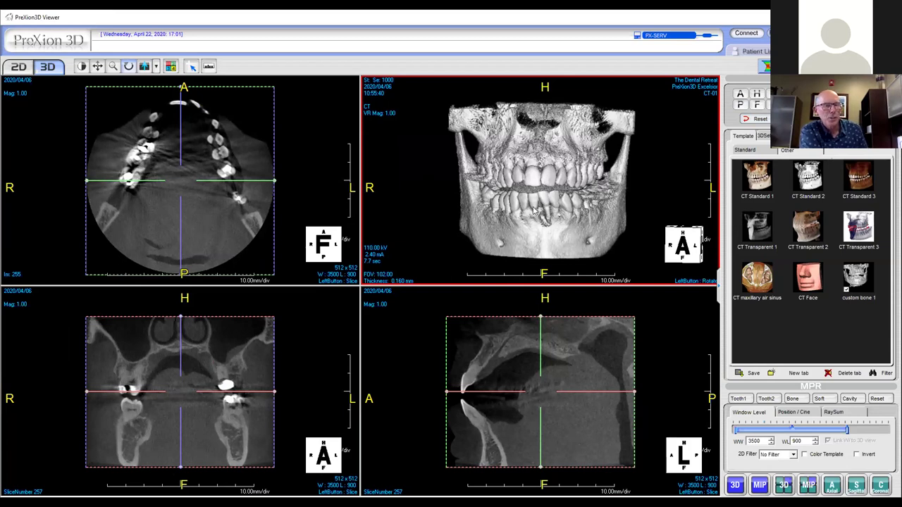
- Center the planes on the lower front teeth, setting the height in the coronal view and the front position in the axial view
{"action": "left_click", "coordinate": [394, 314]}
{"action": "left_click", "coordinate": [203, 387]}
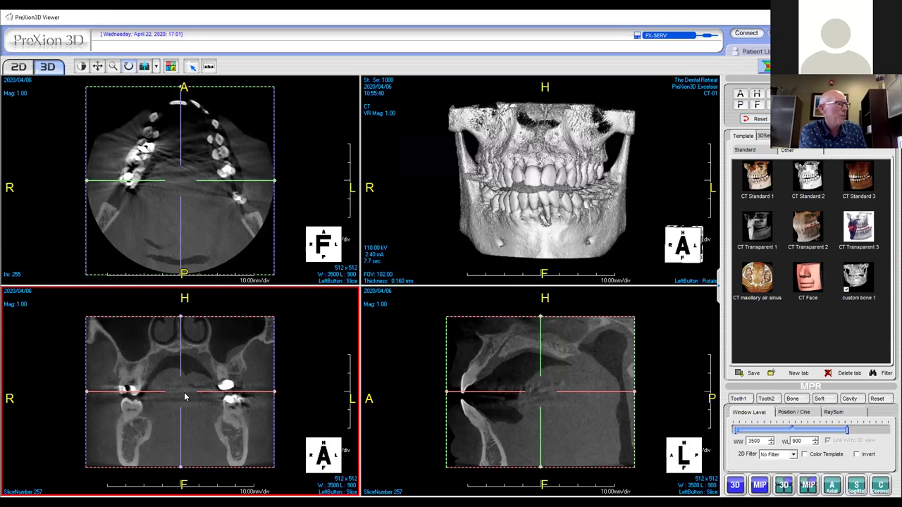
{"action": "left_click_drag", "start_coordinate": [180, 391], "coordinate": [187, 421]}
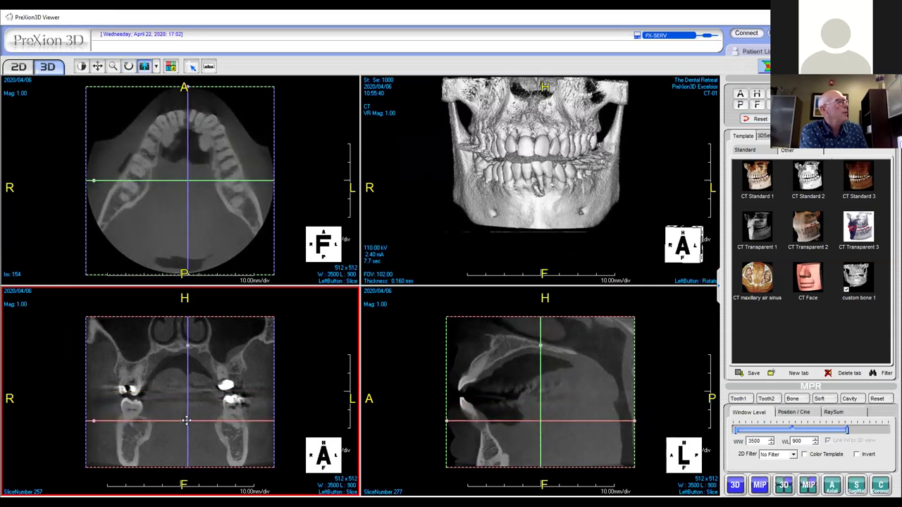
{"action": "left_click", "coordinate": [192, 135]}
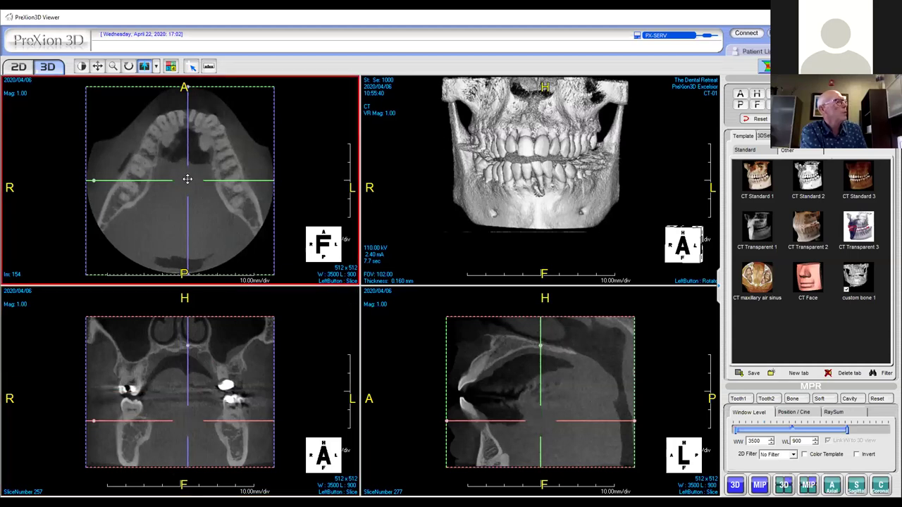
{"action": "left_click_drag", "start_coordinate": [186, 181], "coordinate": [192, 115]}
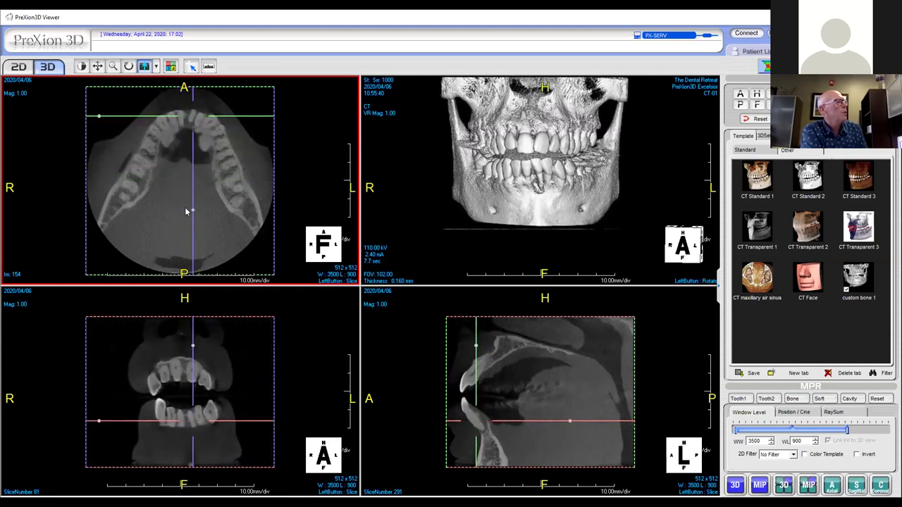
- Rotate the planes in the axial and both oblique views to align them with the long axis of the lower incisor
{"action": "left_click_drag", "start_coordinate": [194, 215], "coordinate": [272, 145]}
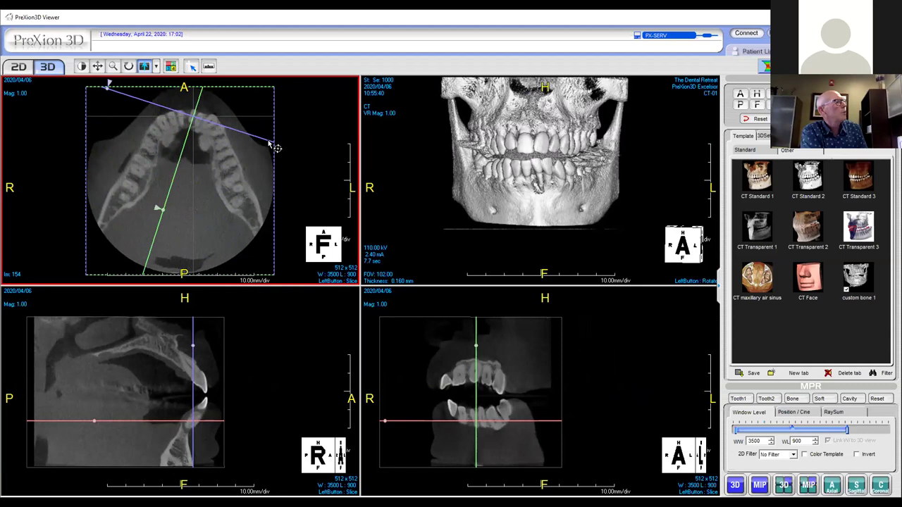
{"action": "left_click", "coordinate": [188, 340]}
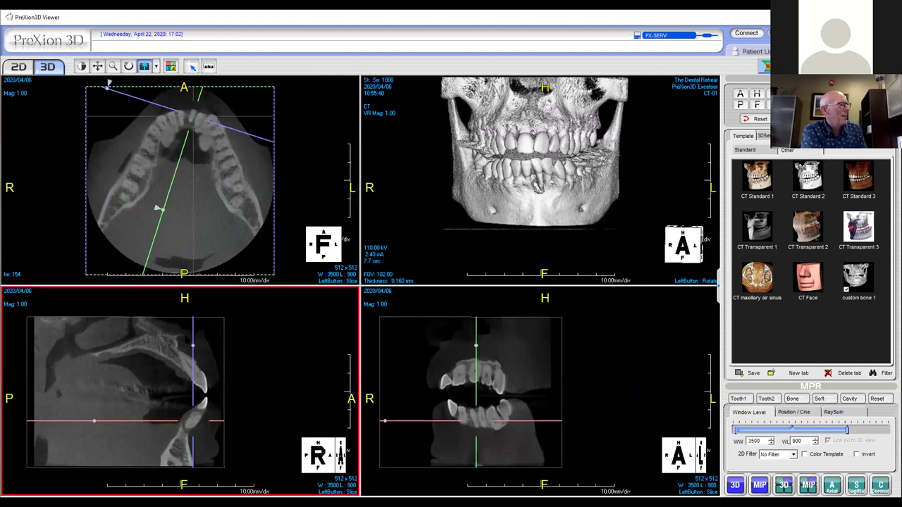
{"action": "left_click_drag", "start_coordinate": [200, 347], "coordinate": [230, 357]}
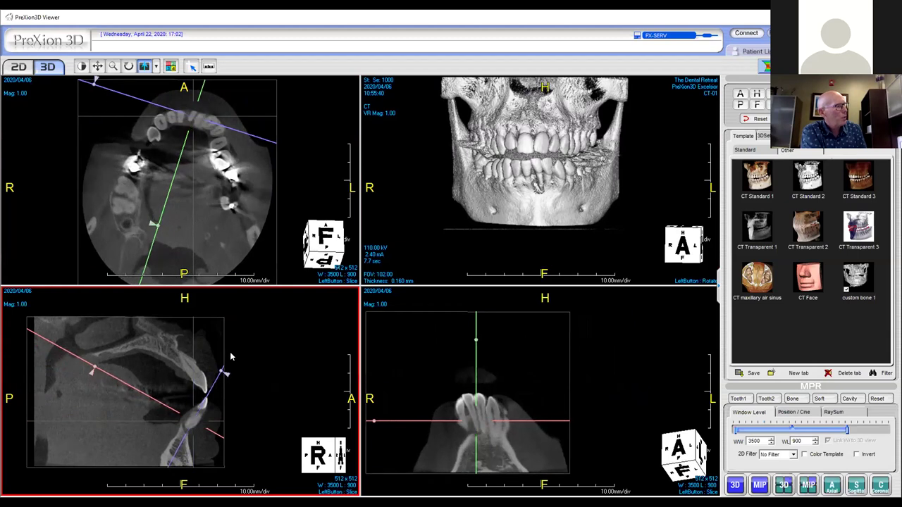
{"action": "left_click", "coordinate": [454, 357]}
{"action": "left_click_drag", "start_coordinate": [483, 345], "coordinate": [445, 343]}
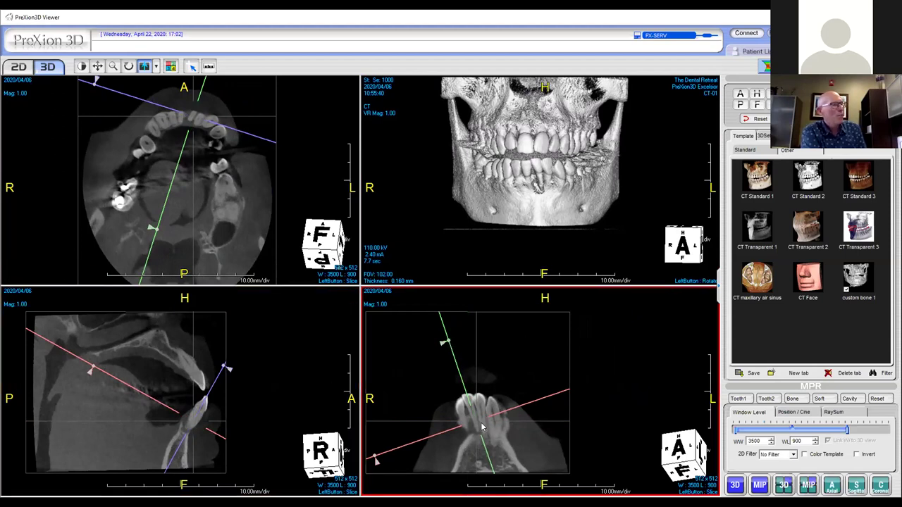
{"action": "left_click", "coordinate": [301, 246]}
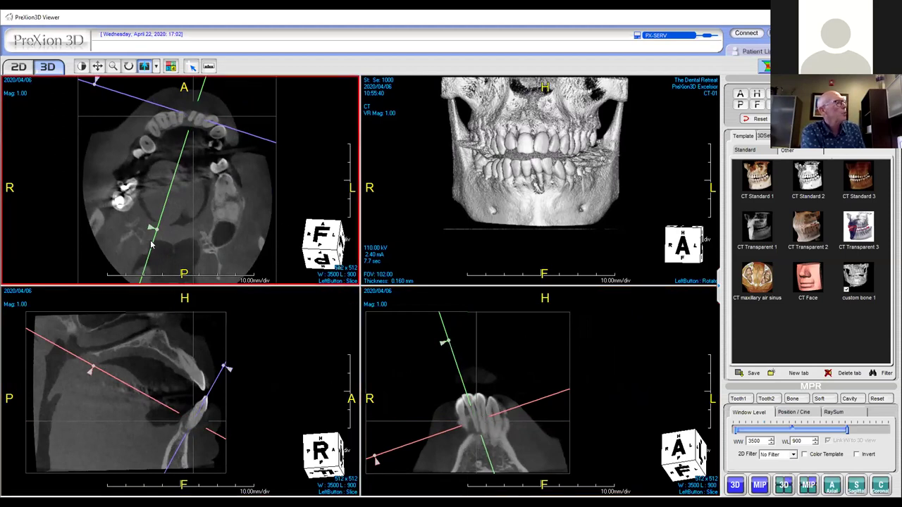
{"action": "left_click_drag", "start_coordinate": [157, 230], "coordinate": [141, 224]}
{"action": "left_click", "coordinate": [213, 313]}
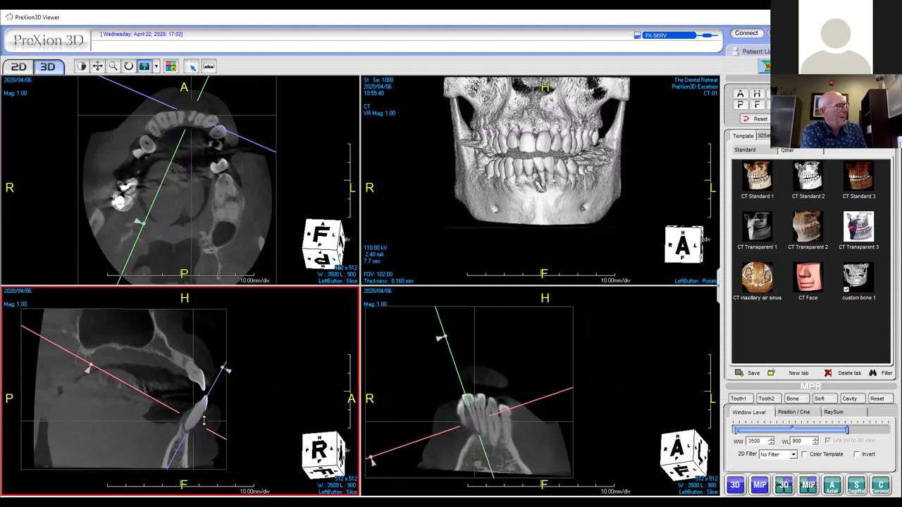
- Examine the lower incisor root and surrounding bone in the enlarged oblique sagittal slices, and return to the four-view layout
{"action": "double_click", "coordinate": [212, 343]}
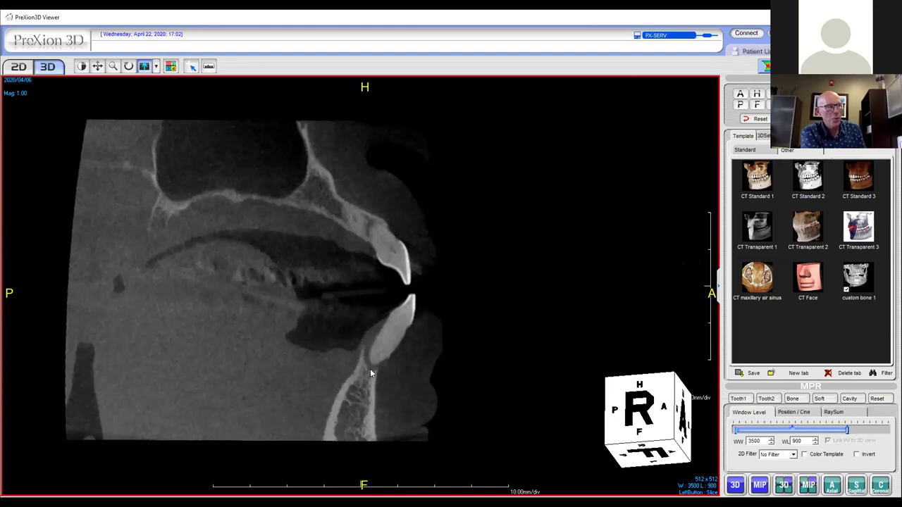
{"action": "scroll", "coordinate": [336, 373], "scroll_direction": "down", "scroll_amount": 3}
{"action": "scroll", "coordinate": [338, 372], "scroll_direction": "down", "scroll_amount": 3}
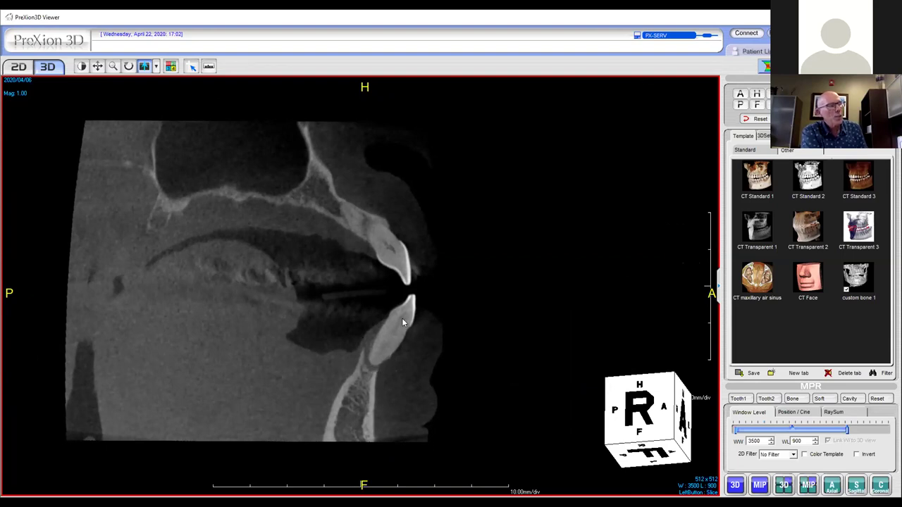
{"action": "double_click", "coordinate": [371, 368]}
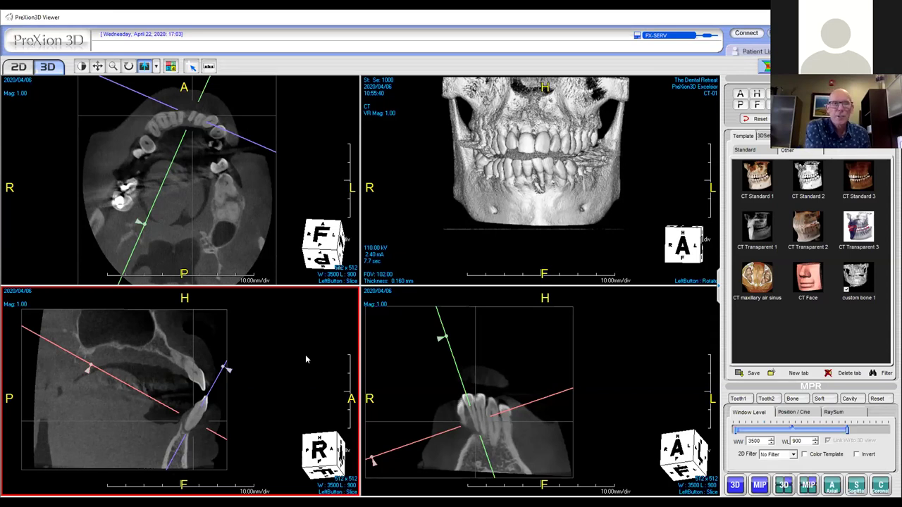
- Return to the patient list, and load the CT study dated 2020/04/08 14:43:34
{"action": "left_click", "coordinate": [442, 223]}
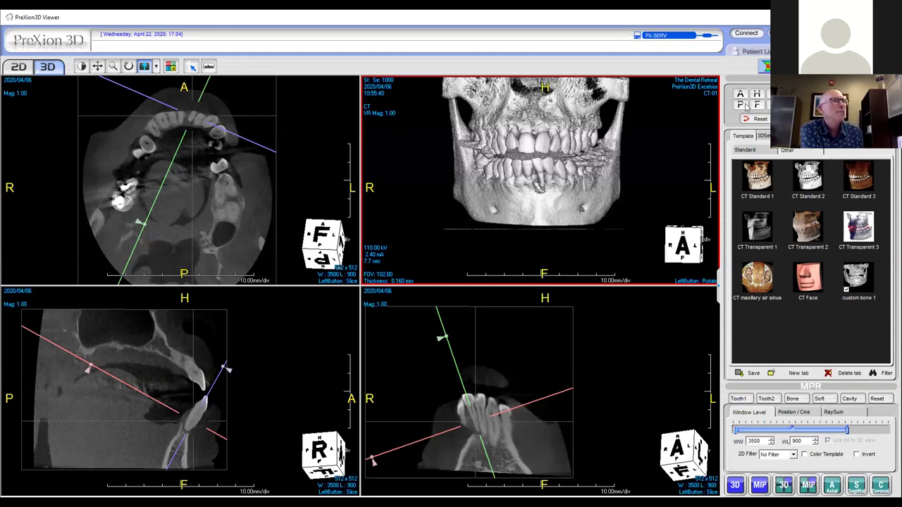
{"action": "left_click", "coordinate": [753, 51]}
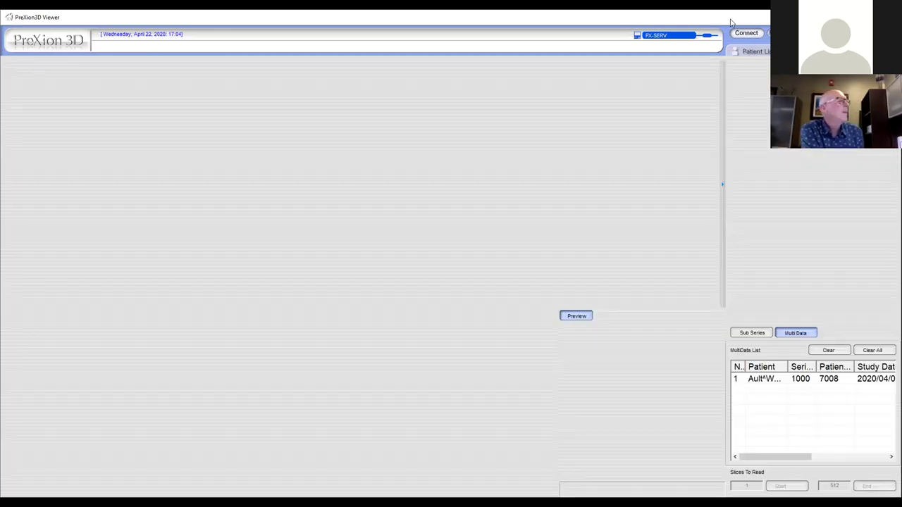
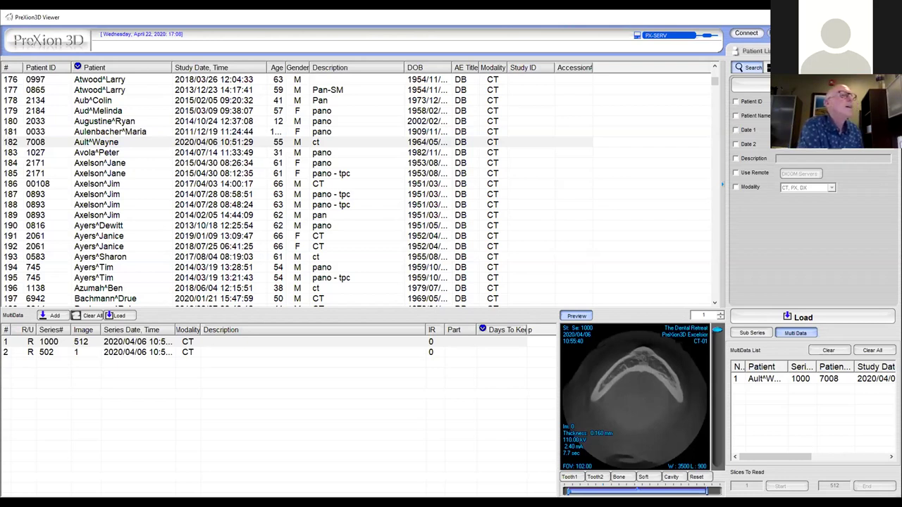
{"action": "left_click_drag", "start_coordinate": [715, 82], "coordinate": [711, 272]}
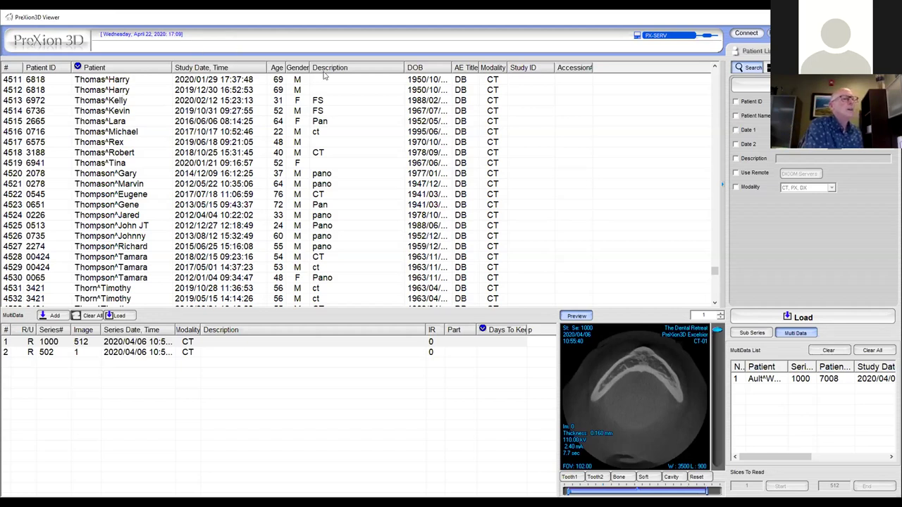
{"action": "left_click_drag", "start_coordinate": [714, 272], "coordinate": [714, 163]}
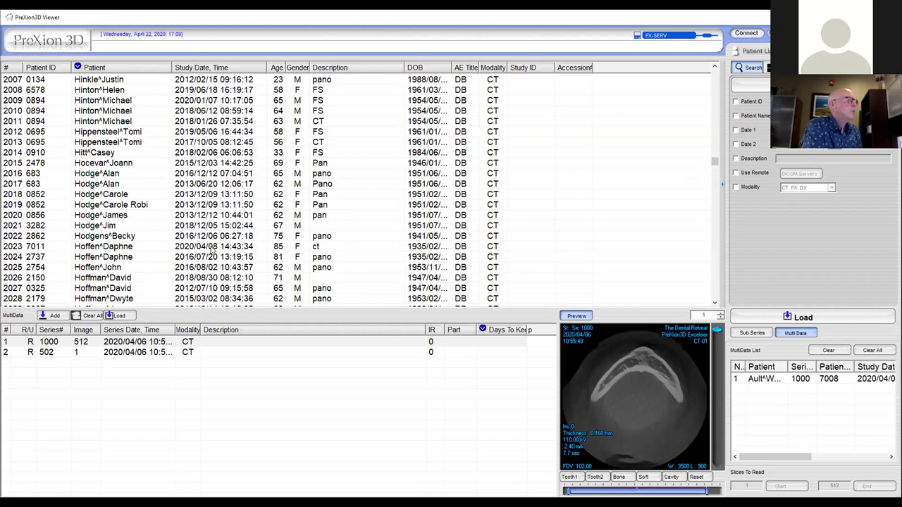
{"action": "left_click", "coordinate": [211, 250]}
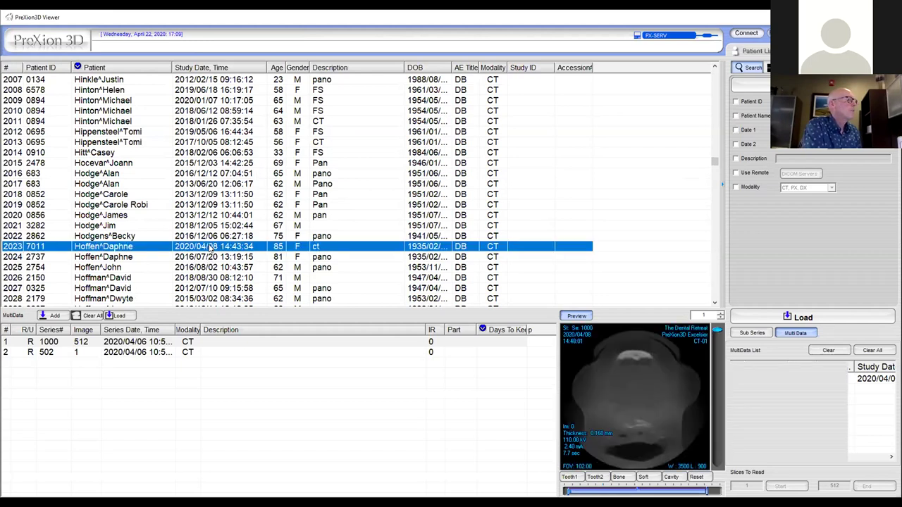
{"action": "double_click", "coordinate": [210, 248]}
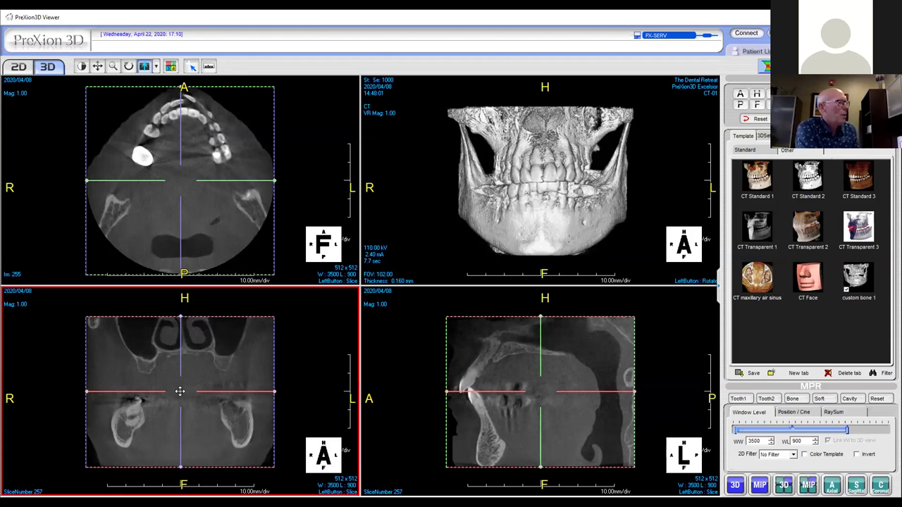
- Center the planes on the impacted lower left molar, adjusting the height in the coronal view and the position in the axial view
{"action": "left_click_drag", "start_coordinate": [179, 391], "coordinate": [183, 378]}
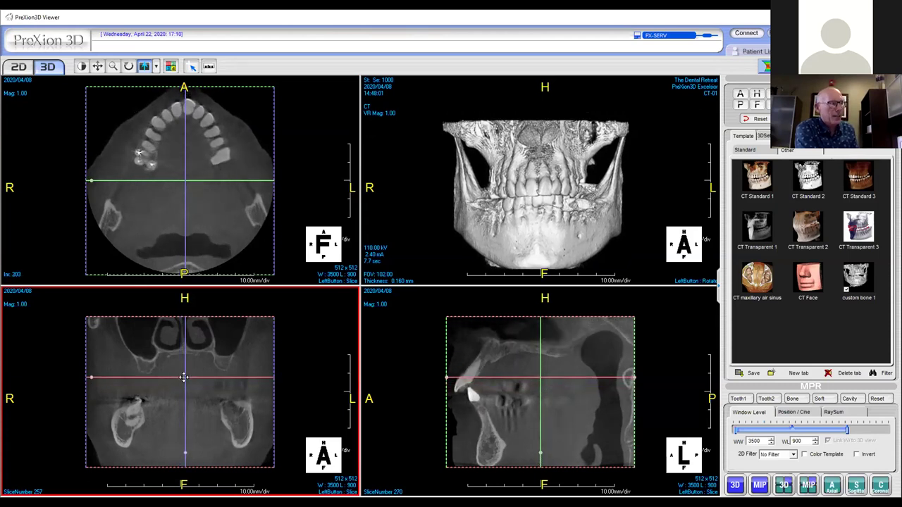
{"action": "left_click_drag", "start_coordinate": [183, 377], "coordinate": [182, 402]}
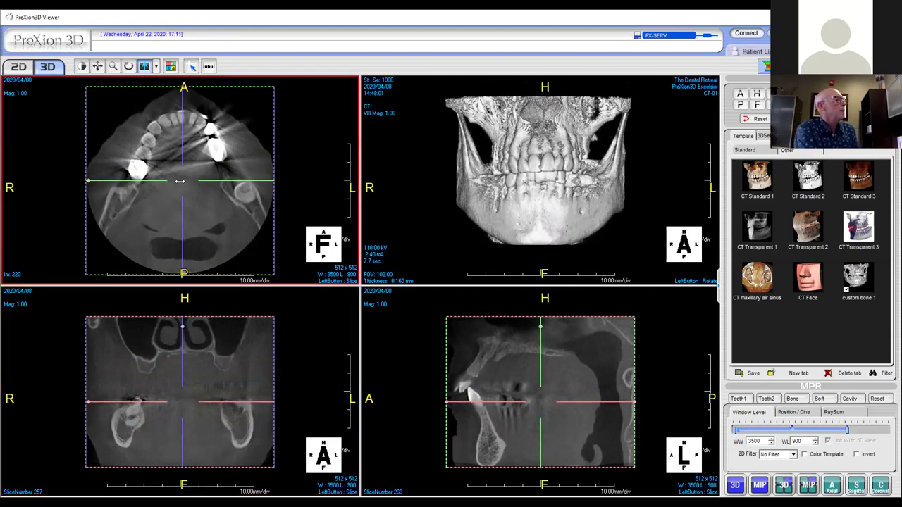
{"action": "left_click_drag", "start_coordinate": [181, 178], "coordinate": [242, 190]}
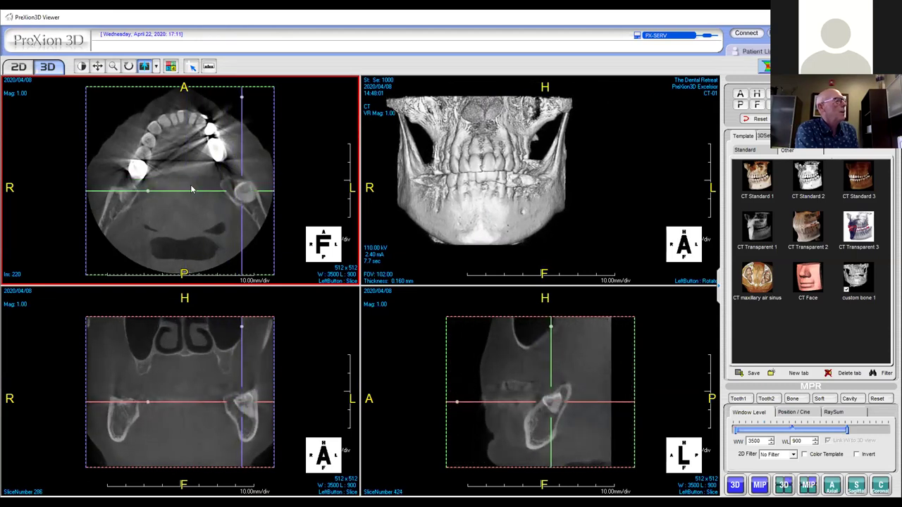
- Rotate the planes in the axial and both oblique views to align them with the long axis of the impacted lower left molar
{"action": "left_click_drag", "start_coordinate": [149, 192], "coordinate": [146, 234]}
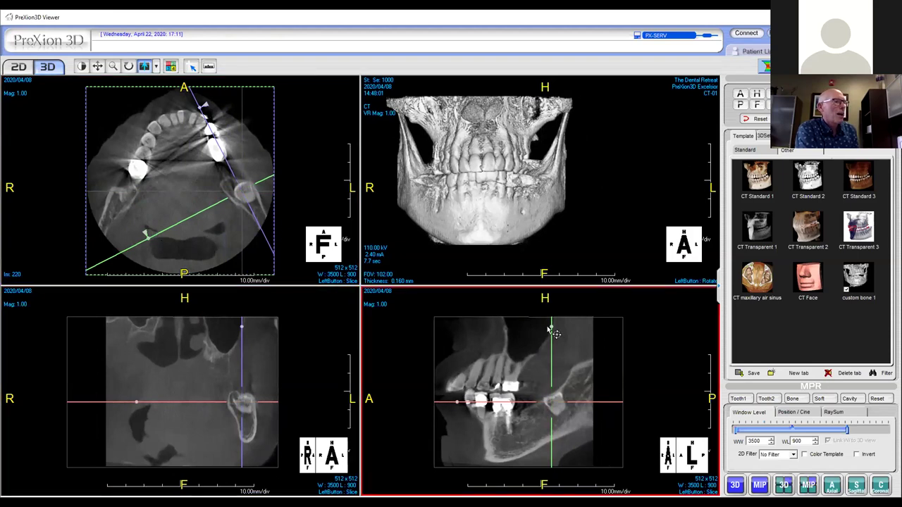
{"action": "left_click_drag", "start_coordinate": [551, 328], "coordinate": [527, 328]}
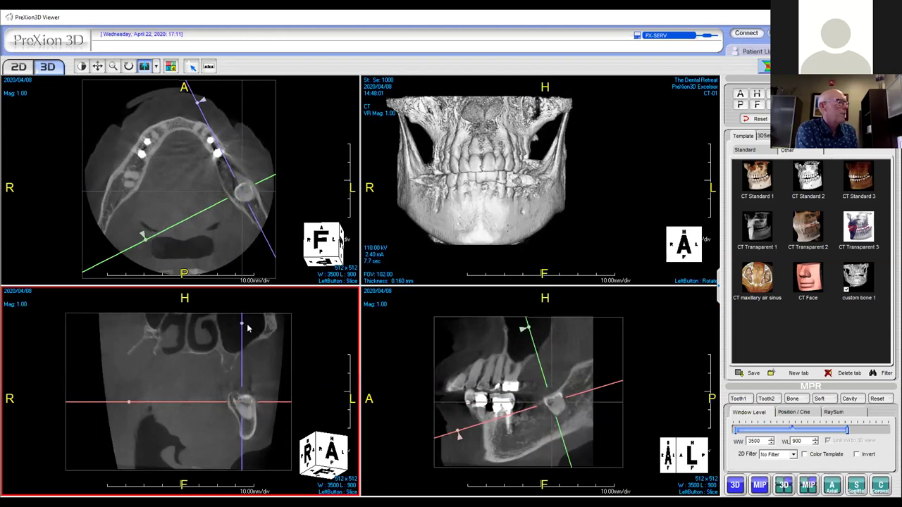
{"action": "left_click_drag", "start_coordinate": [243, 324], "coordinate": [239, 331]}
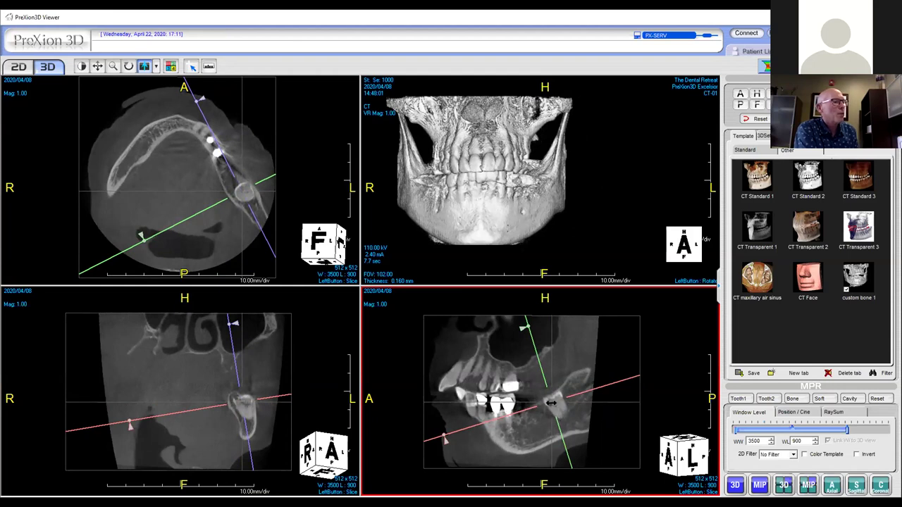
{"action": "left_click_drag", "start_coordinate": [549, 403], "coordinate": [555, 402]}
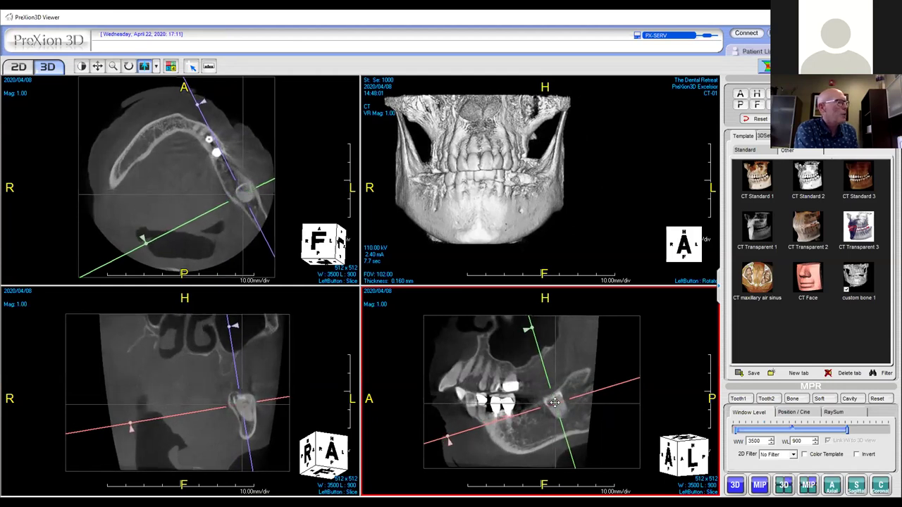
- Examine the impacted lower left molar and surrounding bone in the enlarged oblique sagittal slices, and return to the four-view layout
{"action": "double_click", "coordinate": [554, 403]}
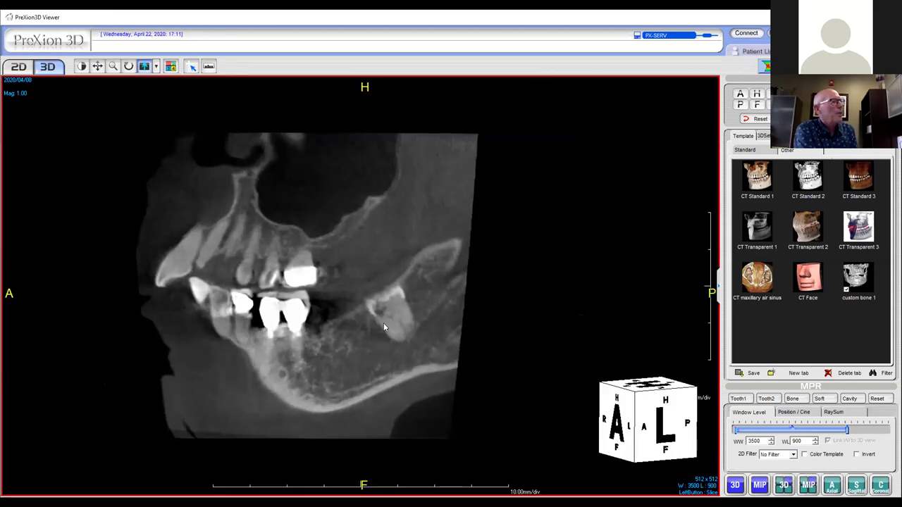
{"action": "scroll", "coordinate": [384, 323], "scroll_direction": "down", "scroll_amount": 2}
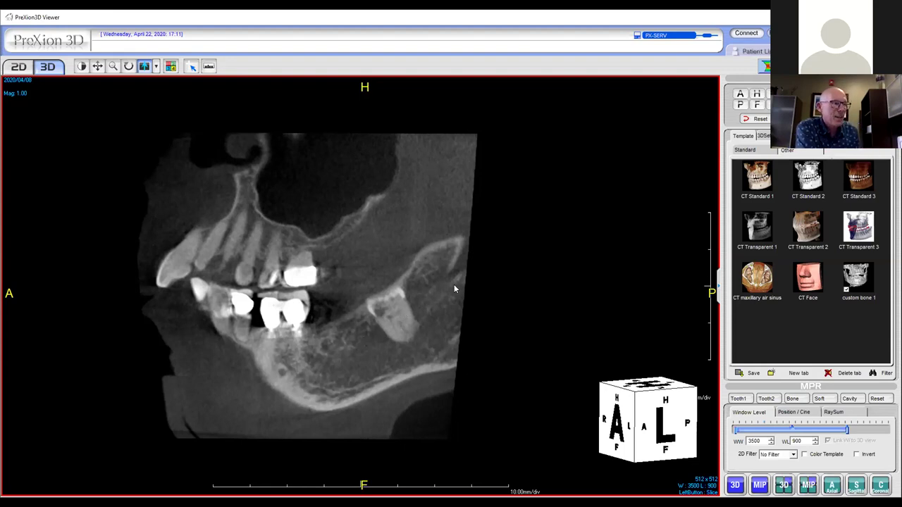
{"action": "double_click", "coordinate": [390, 299]}
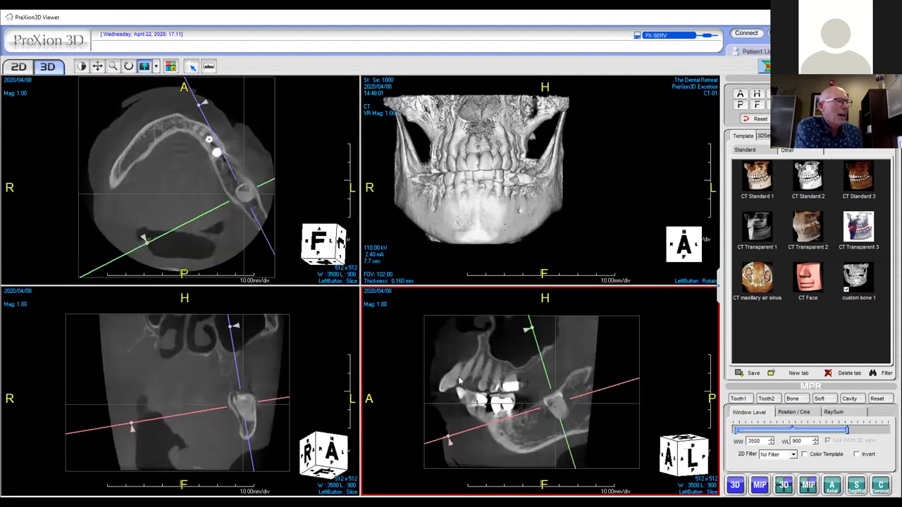
- Move the plane intersection up to the crowned upper left molar, and recenter it on the impacted lower left molar
{"action": "left_click_drag", "start_coordinate": [553, 408], "coordinate": [530, 384]}
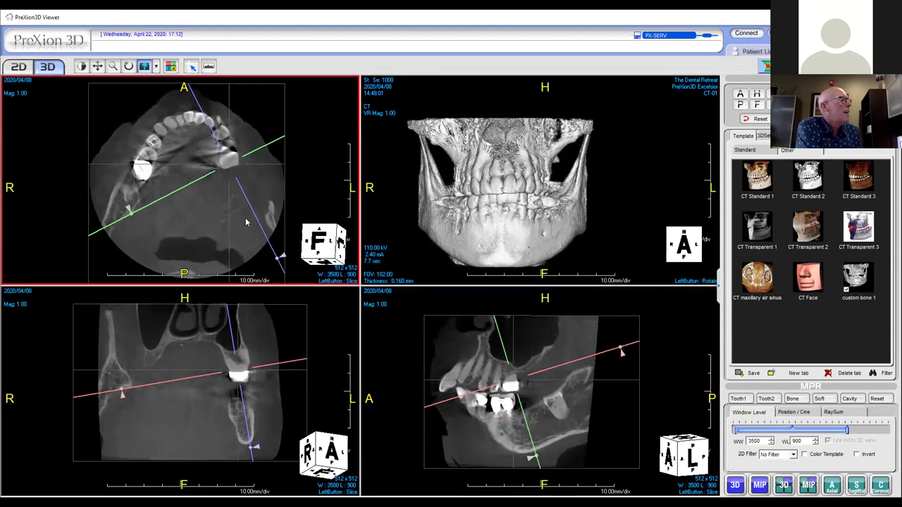
{"action": "left_click_drag", "start_coordinate": [238, 372], "coordinate": [240, 410]}
{"action": "left_click_drag", "start_coordinate": [226, 166], "coordinate": [243, 237]}
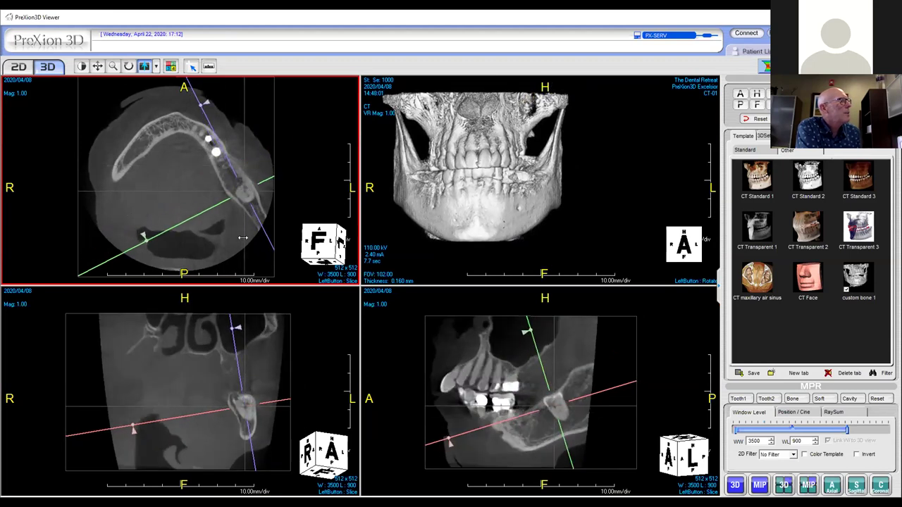
{"action": "mouse_move", "coordinate": [244, 406]}
{"action": "left_mouse_down"}
{"action": "mouse_move", "coordinate": [246, 423]}
{"action": "mouse_move", "coordinate": [241, 401]}
{"action": "left_mouse_up"}
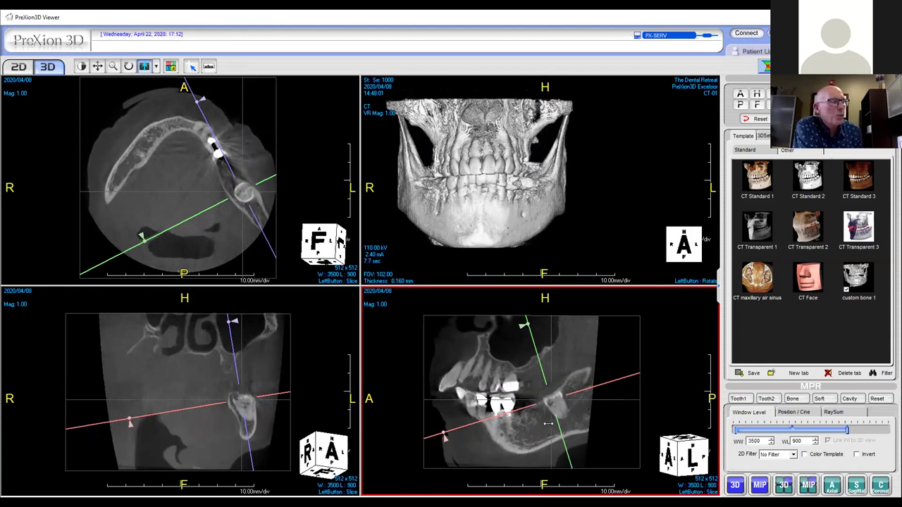
- Reset the views, and center the planes on the gap in front of the crowned upper right molar
{"action": "left_click", "coordinate": [433, 185]}
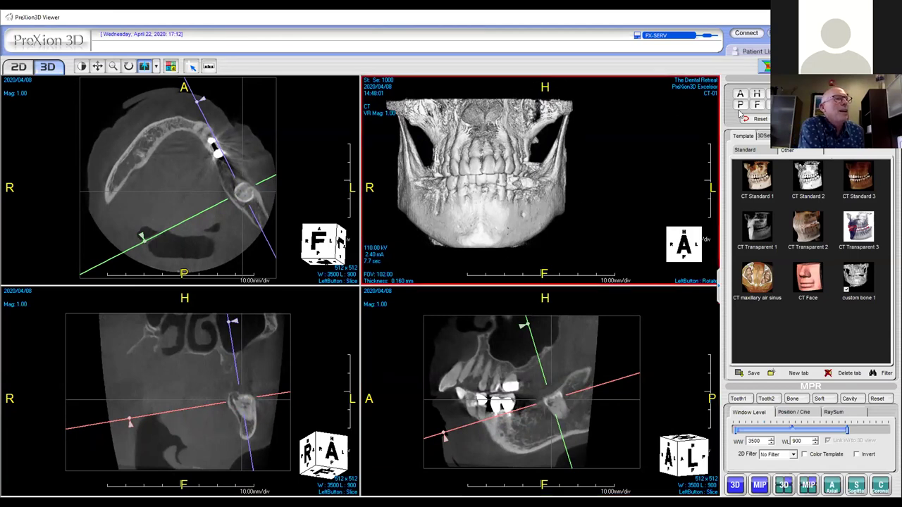
{"action": "left_click", "coordinate": [758, 118]}
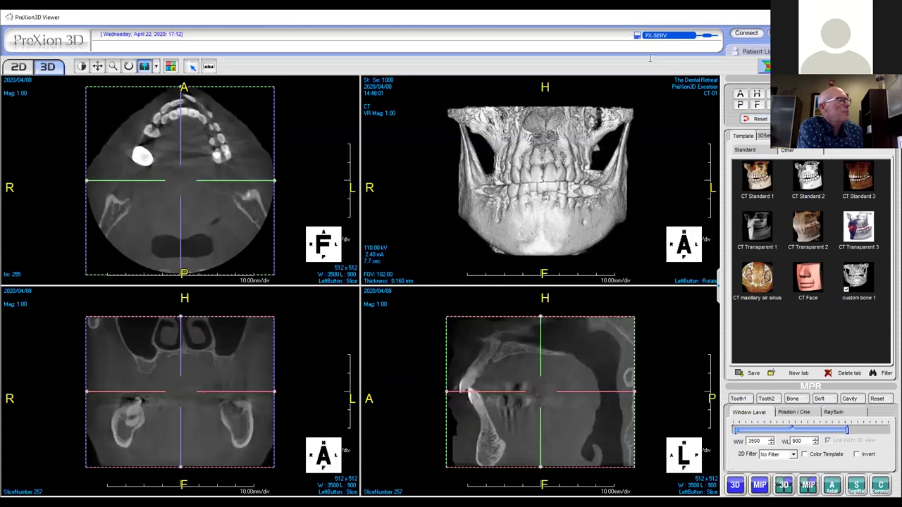
{"action": "left_click", "coordinate": [209, 194]}
{"action": "left_click", "coordinate": [225, 374]}
{"action": "left_click_drag", "start_coordinate": [182, 392], "coordinate": [182, 378]}
{"action": "left_click", "coordinate": [232, 227]}
{"action": "left_click_drag", "start_coordinate": [182, 178], "coordinate": [139, 152]}
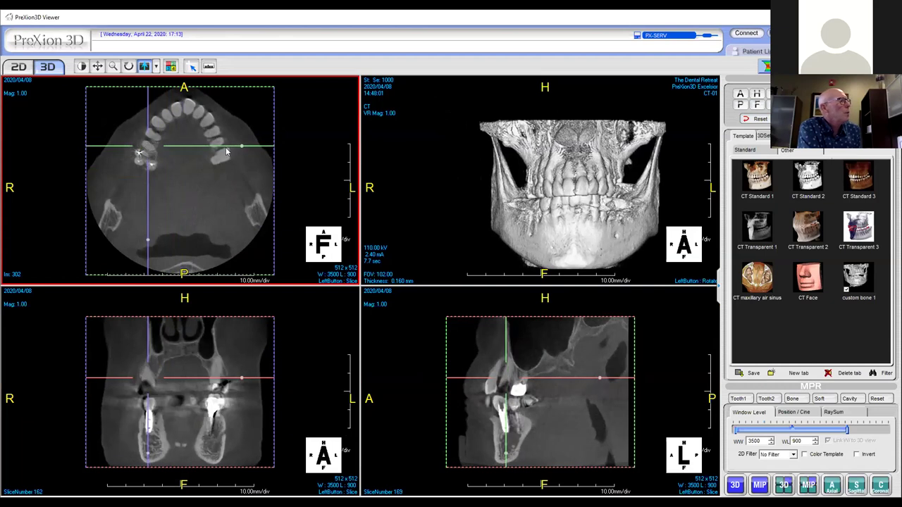
- Rotate the planes in the axial and both oblique views to align them with the ridge at the upper right gap
{"action": "left_click_drag", "start_coordinate": [204, 84], "coordinate": [194, 62]}
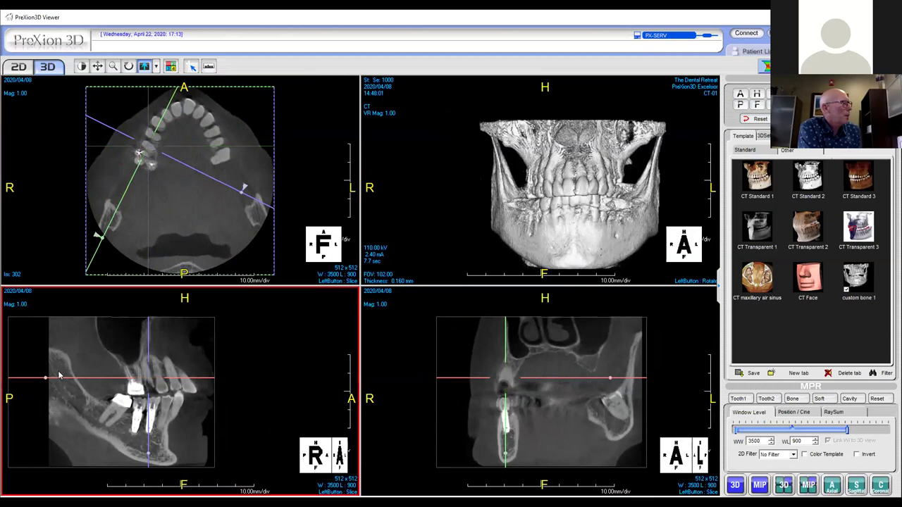
{"action": "left_click_drag", "start_coordinate": [47, 380], "coordinate": [46, 393]}
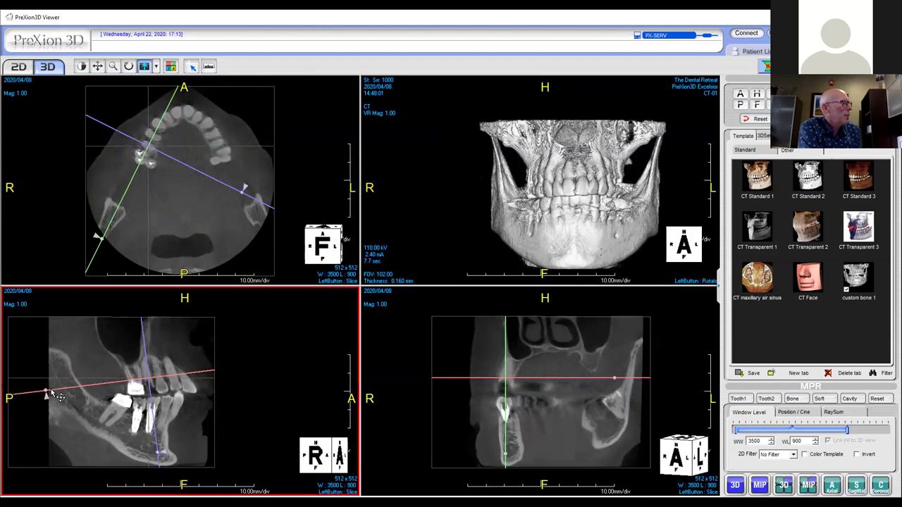
{"action": "left_click", "coordinate": [620, 380]}
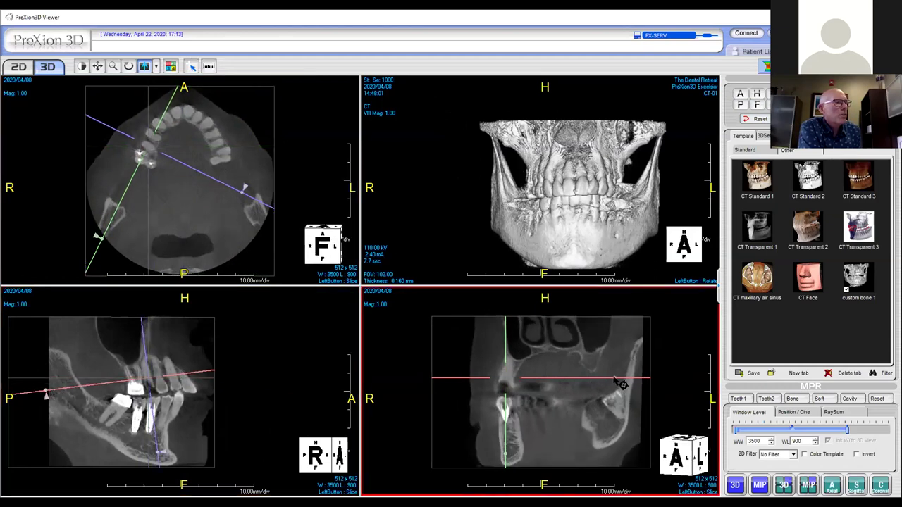
{"action": "left_click_drag", "start_coordinate": [620, 384], "coordinate": [615, 390]}
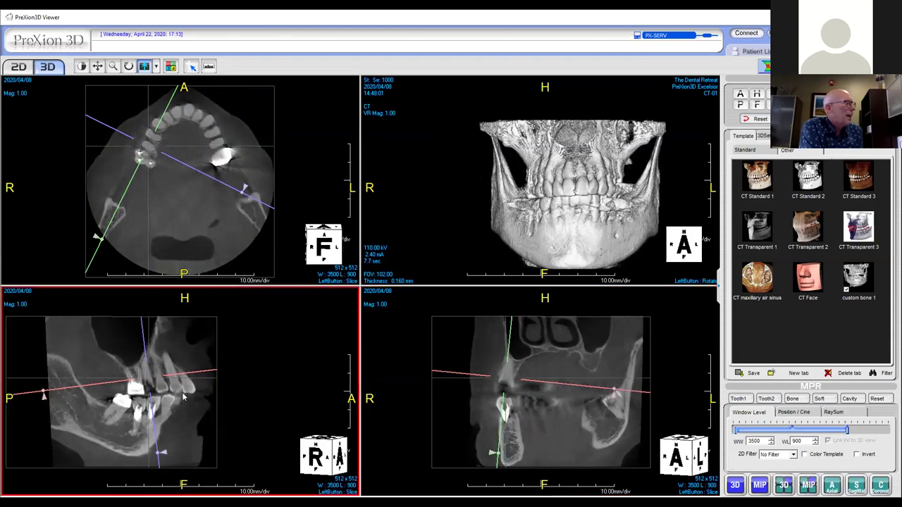
- Examine the upper right ridge in the enlarged oblique coronal cross-section, and return to the four-view layout
{"action": "double_click", "coordinate": [532, 393]}
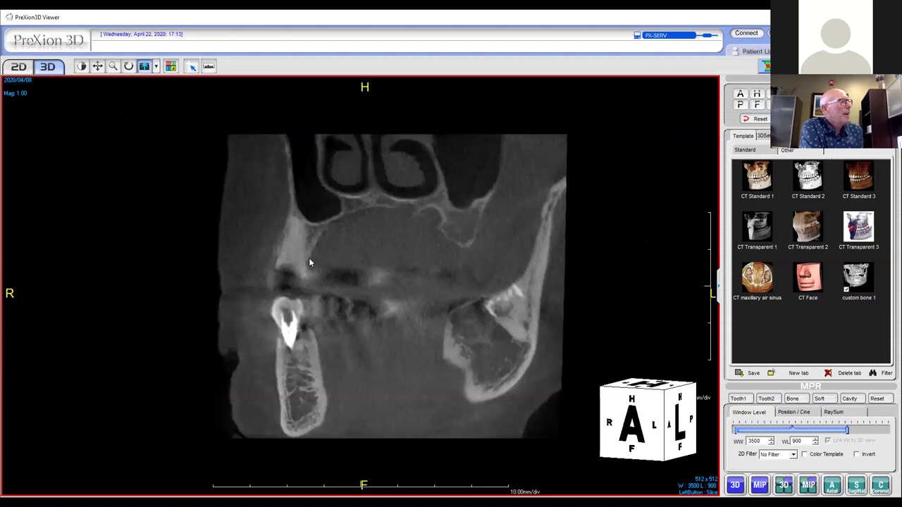
{"action": "double_click", "coordinate": [335, 273]}
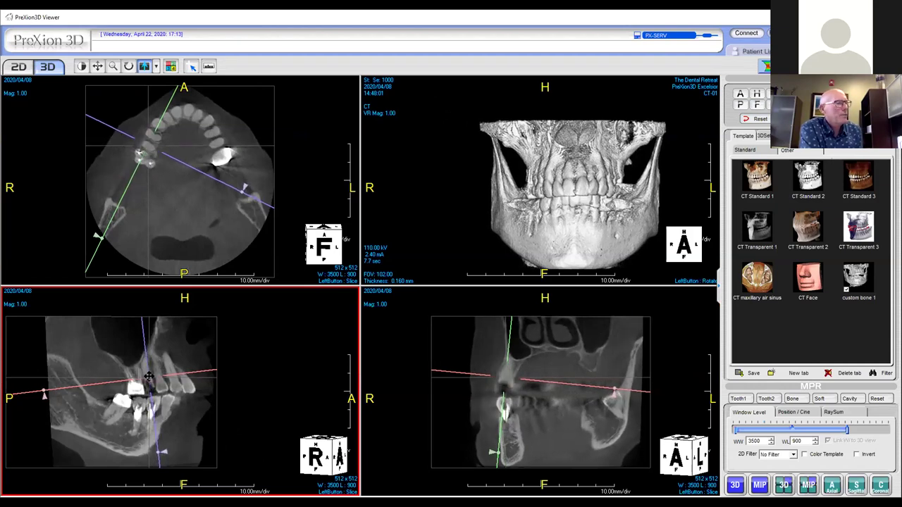
{"action": "left_click", "coordinate": [482, 405]}
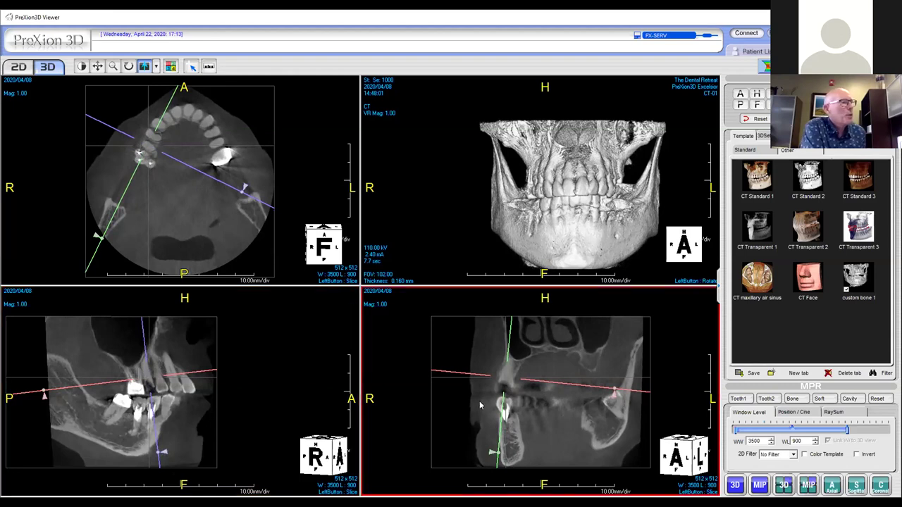
- Measure the upper right ridge's width at two heights in the enlarged oblique coronal cross-section
{"action": "double_click", "coordinate": [552, 401]}
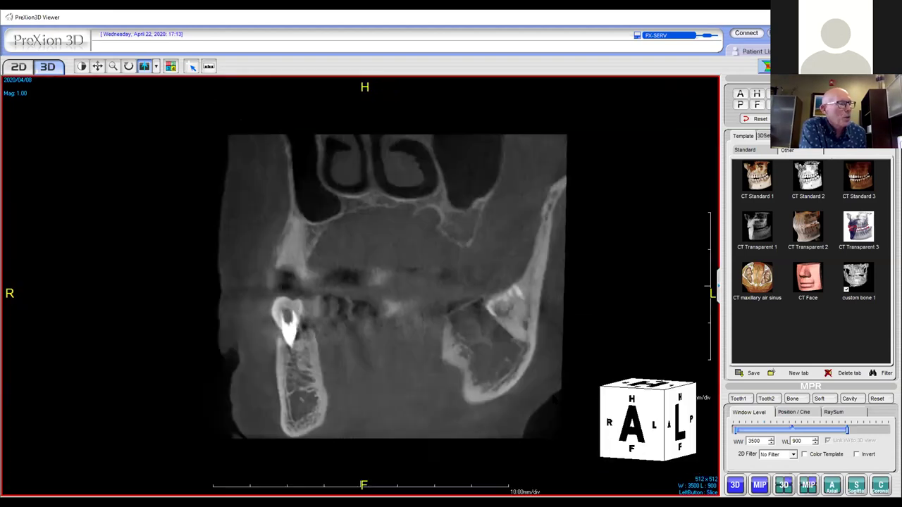
{"action": "left_click", "coordinate": [208, 66]}
{"action": "left_click", "coordinate": [259, 67]}
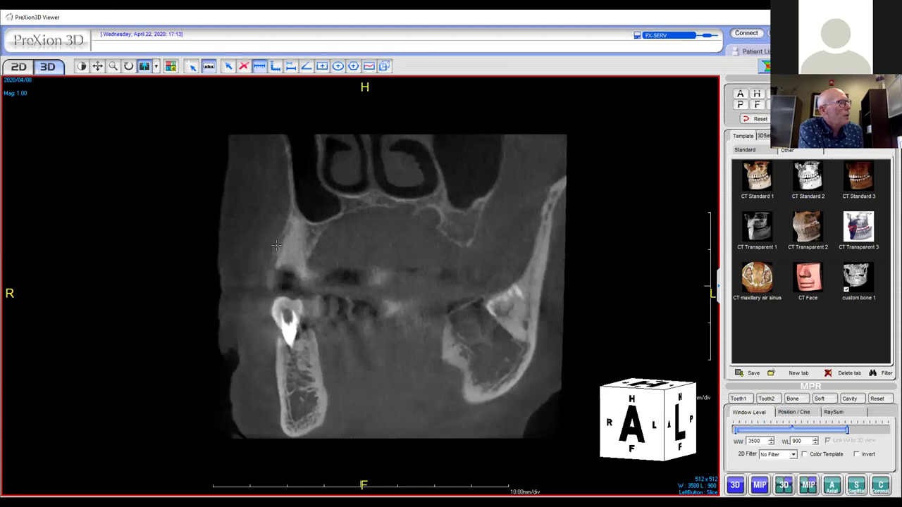
{"action": "left_click_drag", "start_coordinate": [277, 246], "coordinate": [375, 318]}
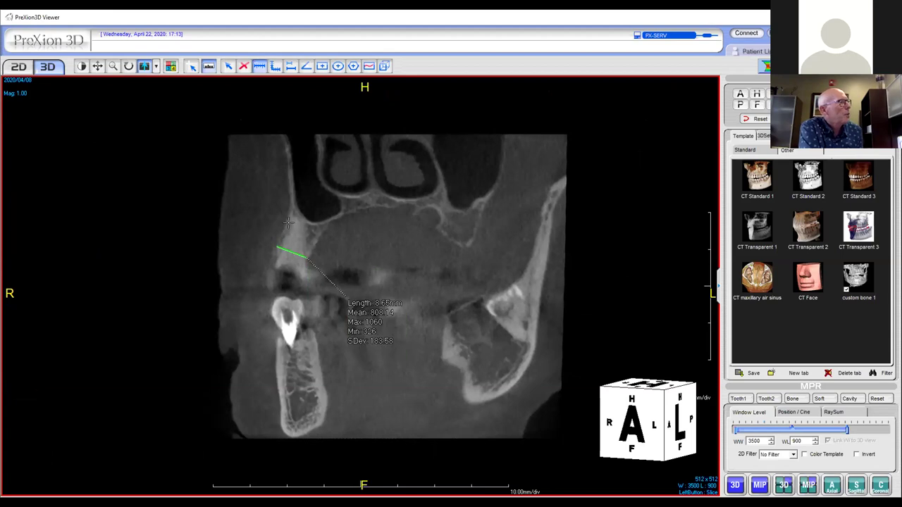
{"action": "left_click_drag", "start_coordinate": [284, 222], "coordinate": [366, 269]}
- Delete both ridge width measurements and the stray measurement beside the lower left molar
{"action": "right_click", "coordinate": [378, 322]}
{"action": "left_click", "coordinate": [381, 266]}
{"action": "right_click", "coordinate": [380, 265]}
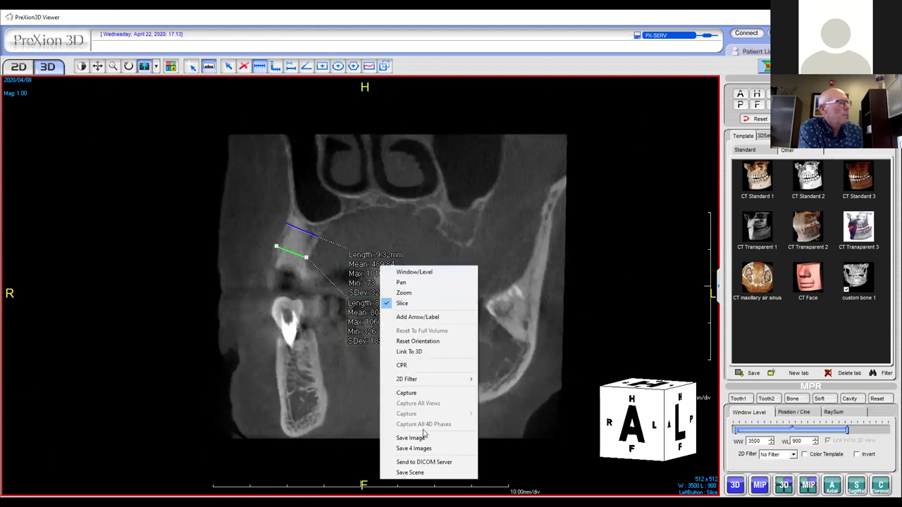
{"action": "left_click", "coordinate": [491, 322]}
{"action": "right_click", "coordinate": [378, 315]}
{"action": "left_click", "coordinate": [393, 320]}
{"action": "right_click", "coordinate": [372, 273]}
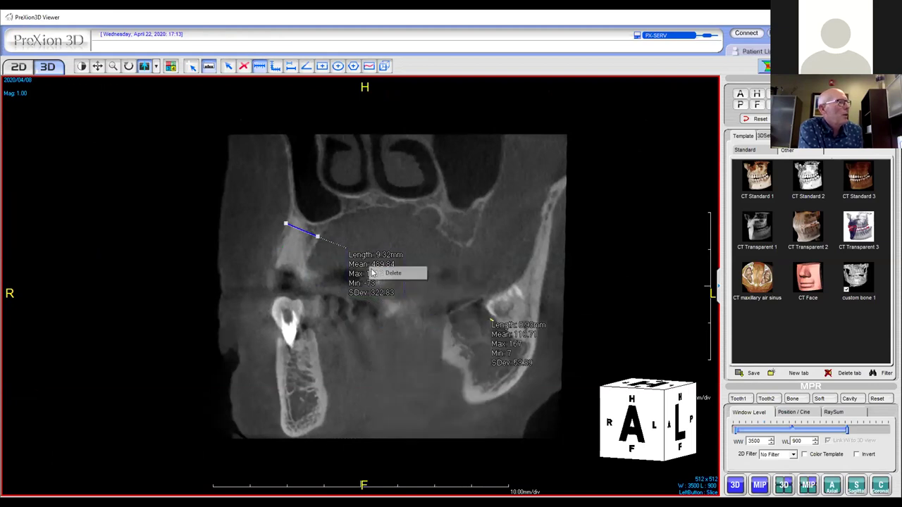
{"action": "left_click", "coordinate": [393, 273]}
{"action": "right_click", "coordinate": [503, 345]}
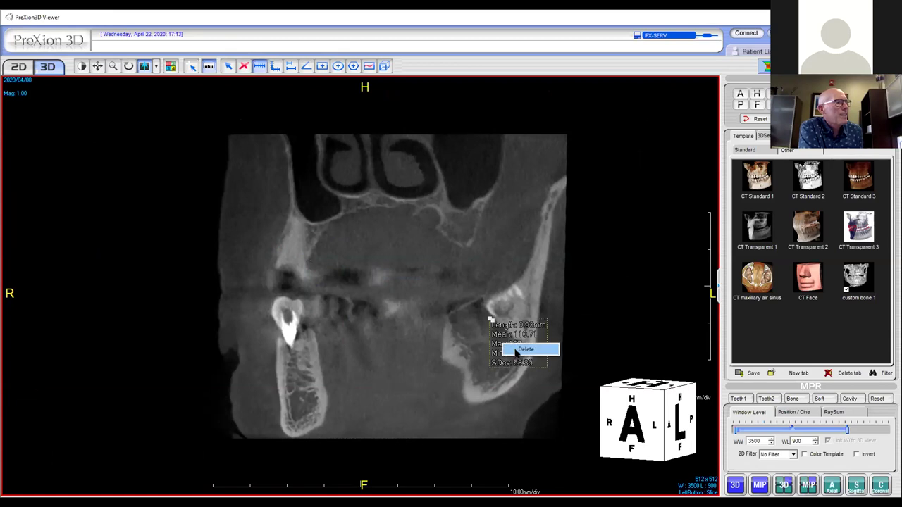
{"action": "left_click", "coordinate": [525, 349]}
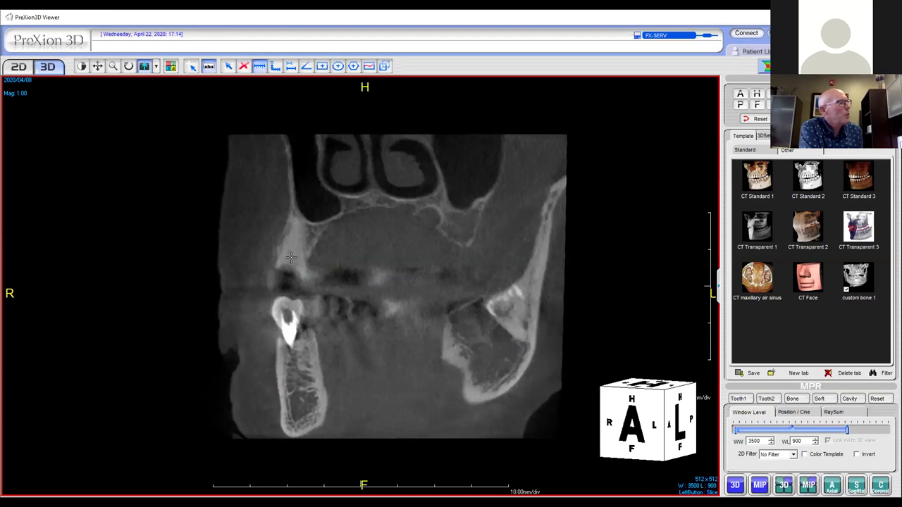
- Measure the upper right ridge's bone height up to the sinus floor, and delete the measurement lines from the cross-section
{"action": "left_click_drag", "start_coordinate": [294, 245], "coordinate": [305, 223]}
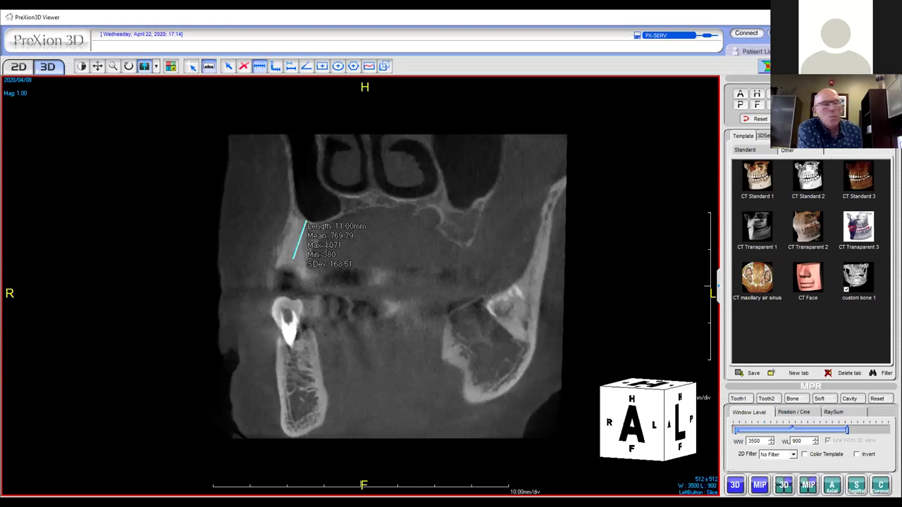
{"action": "right_click", "coordinate": [318, 236]}
{"action": "left_click", "coordinate": [335, 244]}
{"action": "left_click", "coordinate": [351, 269]}
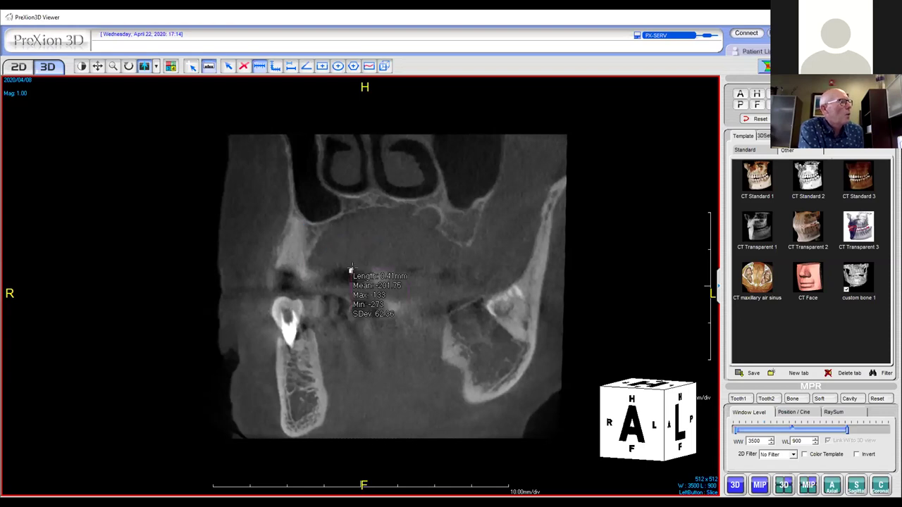
{"action": "right_click", "coordinate": [363, 283]}
{"action": "left_click", "coordinate": [374, 286]}
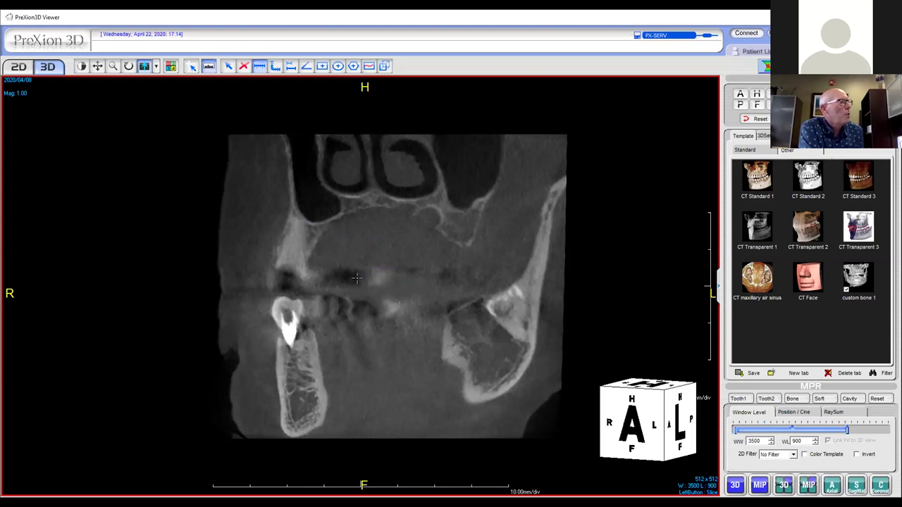
{"action": "left_click", "coordinate": [212, 66]}
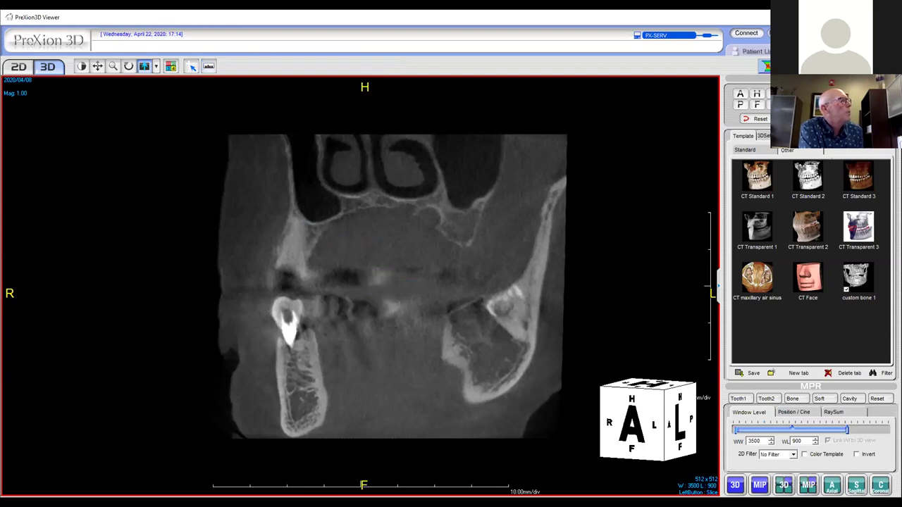
{"action": "double_click", "coordinate": [309, 174]}
- Measure the gap between the upper right crowned molar and the premolar at crown level in the enlarged oblique sagittal slice, and delete the measurement
{"action": "left_click", "coordinate": [195, 401]}
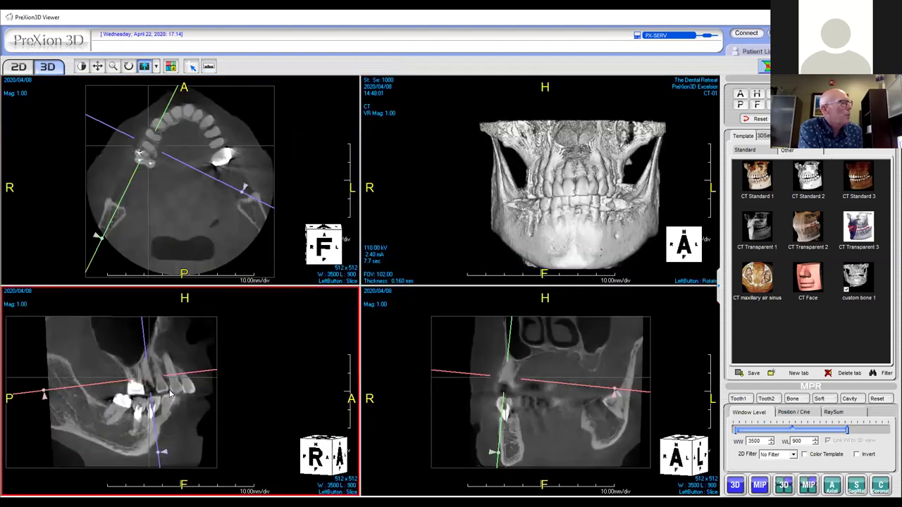
{"action": "double_click", "coordinate": [169, 392]}
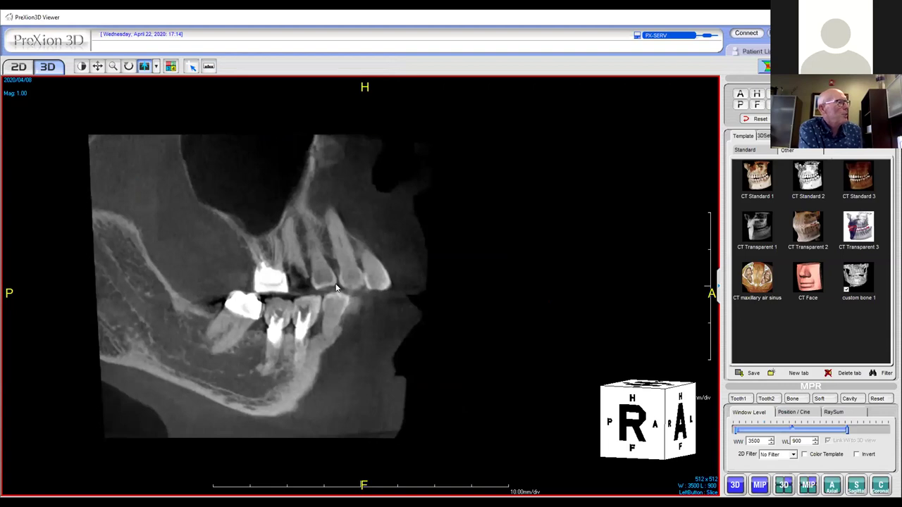
{"action": "scroll", "coordinate": [336, 278], "scroll_direction": "down", "scroll_amount": 2}
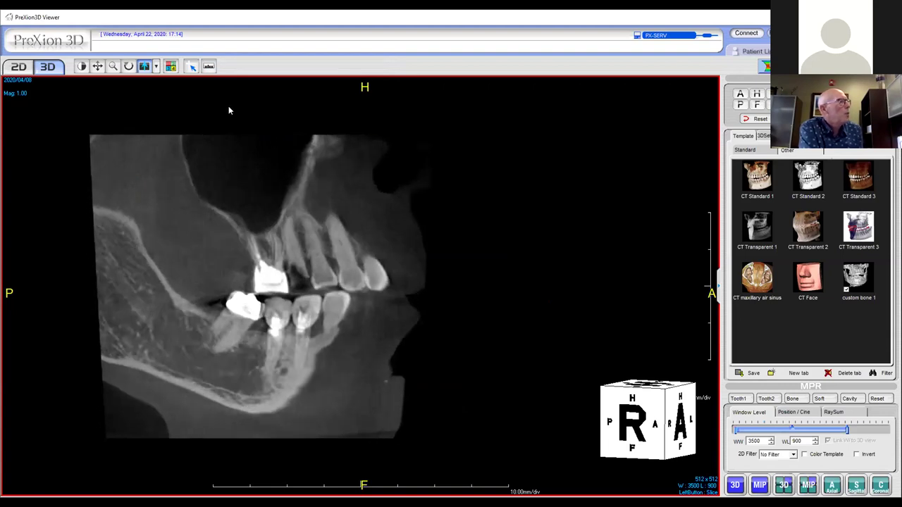
{"action": "left_click", "coordinate": [208, 66]}
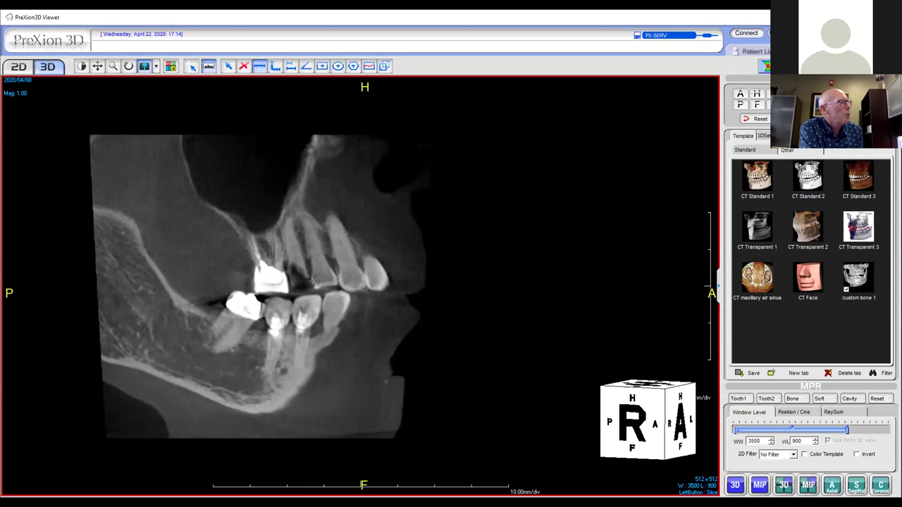
{"action": "left_click", "coordinate": [290, 285]}
{"action": "left_click", "coordinate": [310, 285]}
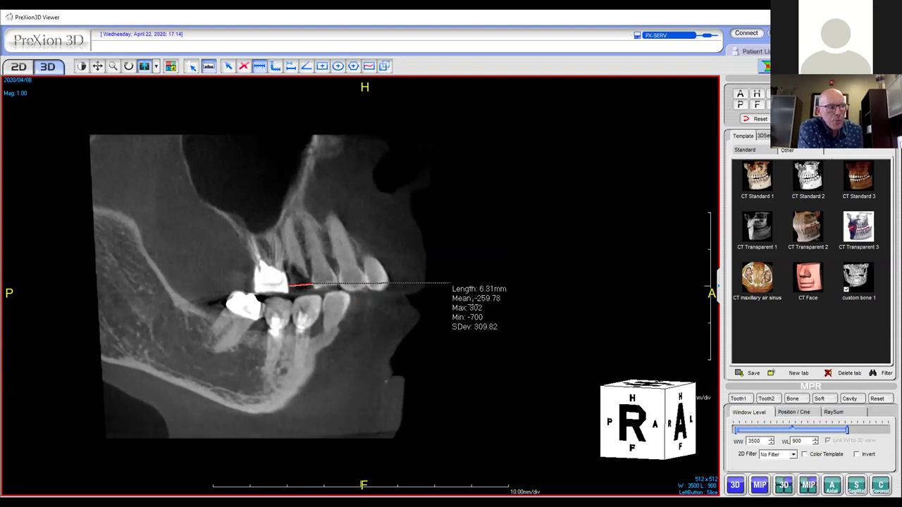
{"action": "right_click", "coordinate": [464, 308]}
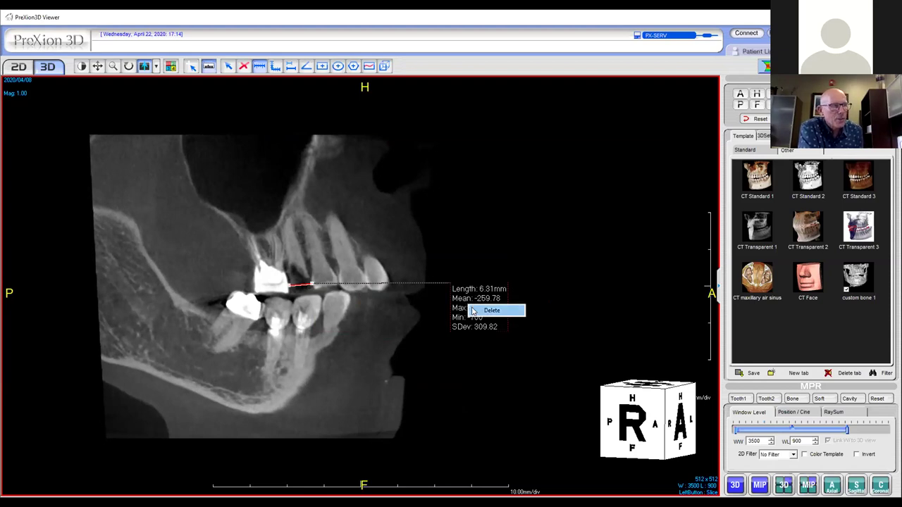
{"action": "left_click", "coordinate": [470, 310]}
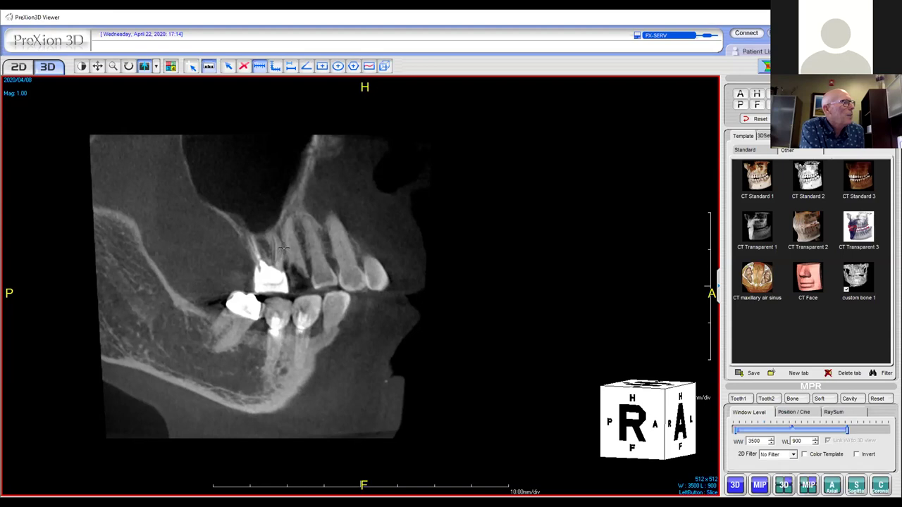
- Measure the space between the adjacent roots at the upper right missing-tooth site, delete the measurement, and close the measuring tools
{"action": "left_click_drag", "start_coordinate": [281, 245], "coordinate": [308, 243]}
{"action": "left_click_drag", "start_coordinate": [310, 282], "coordinate": [375, 269]}
{"action": "right_click", "coordinate": [399, 252]}
{"action": "left_click", "coordinate": [426, 258]}
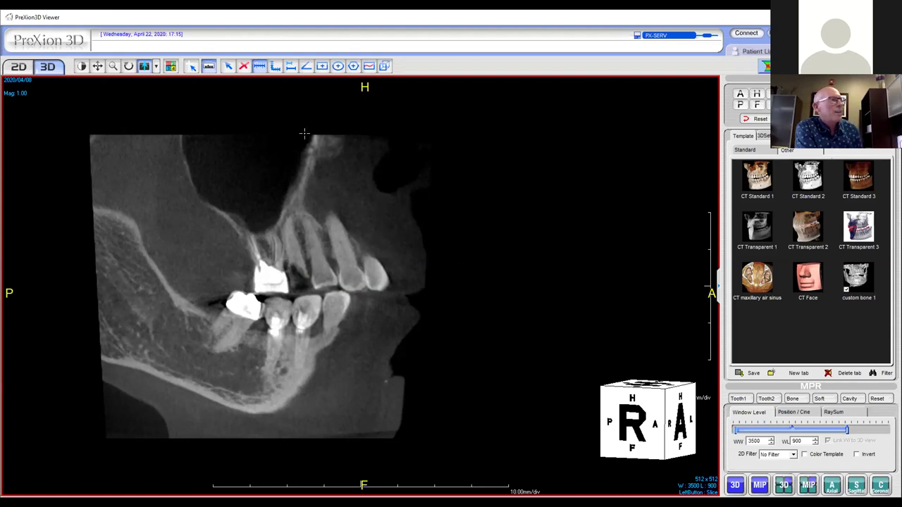
{"action": "left_click", "coordinate": [209, 66]}
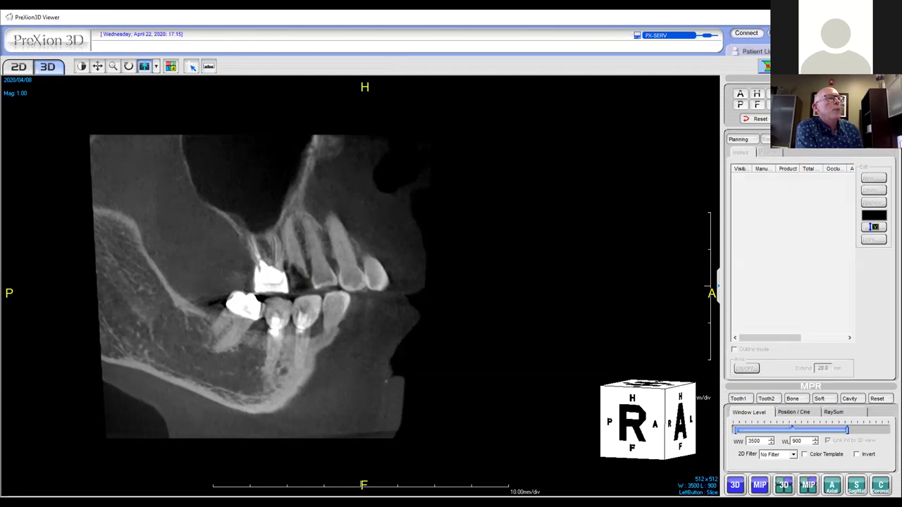
- Start a new implant in planning mode and browse the implant models of all manufacturers
{"action": "left_click", "coordinate": [738, 140]}
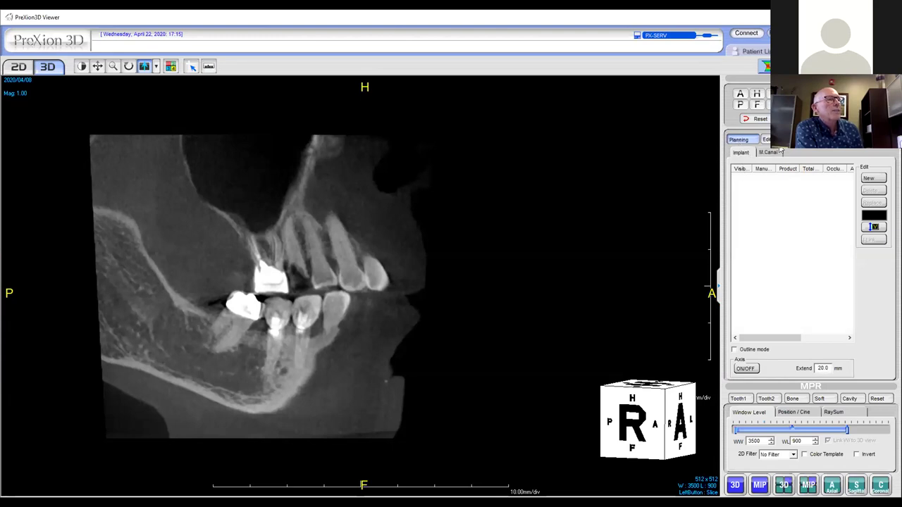
{"action": "left_click", "coordinate": [869, 178]}
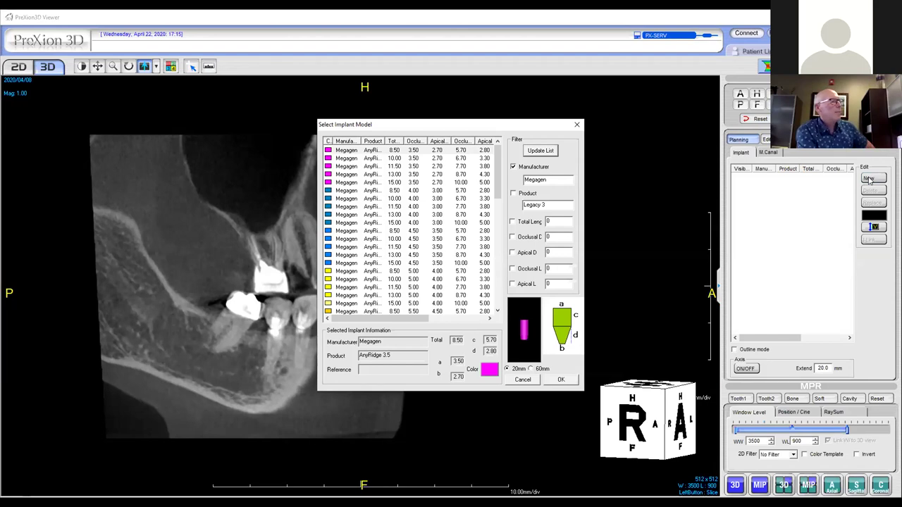
{"action": "left_click", "coordinate": [513, 168]}
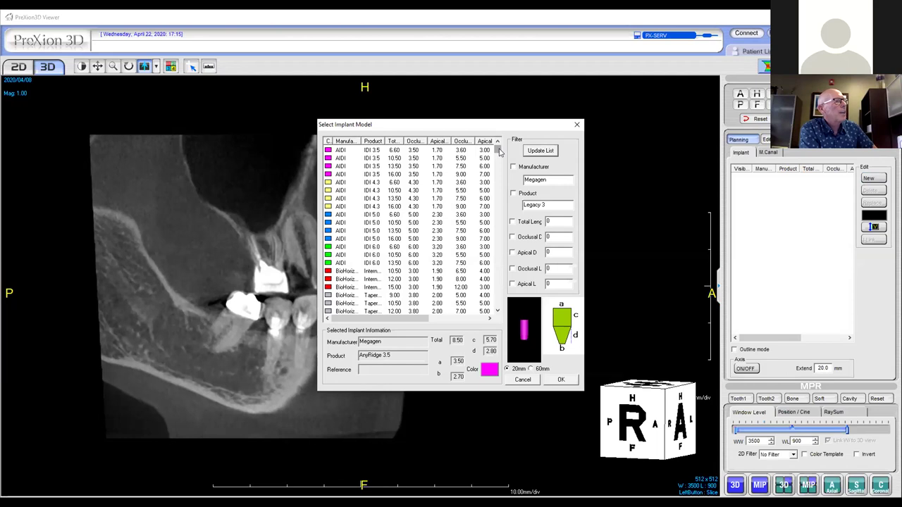
{"action": "left_click_drag", "start_coordinate": [498, 151], "coordinate": [497, 259]}
{"action": "left_click_drag", "start_coordinate": [499, 293], "coordinate": [496, 145]}
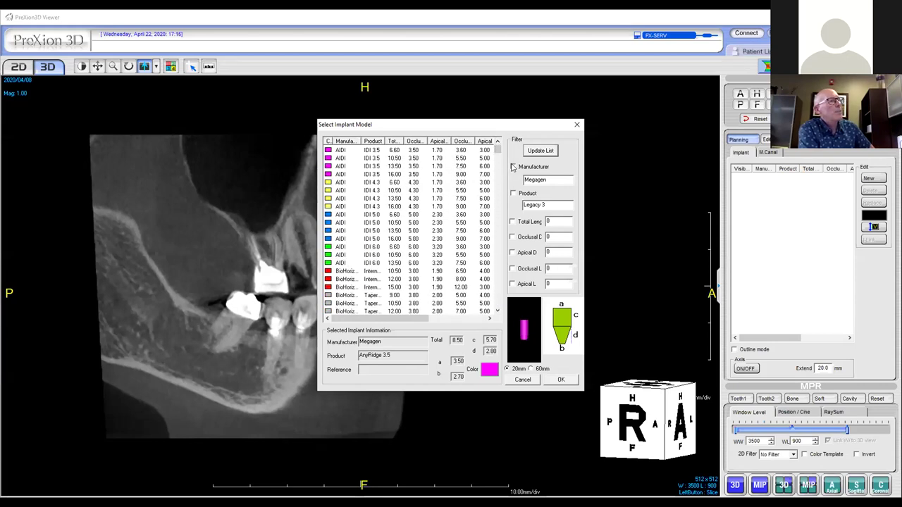
- Limit the implant list to Megagen and insert the AnyRidge 4.0 implant with 10 mm total length
{"action": "left_click", "coordinate": [512, 167]}
{"action": "left_click", "coordinate": [541, 151]}
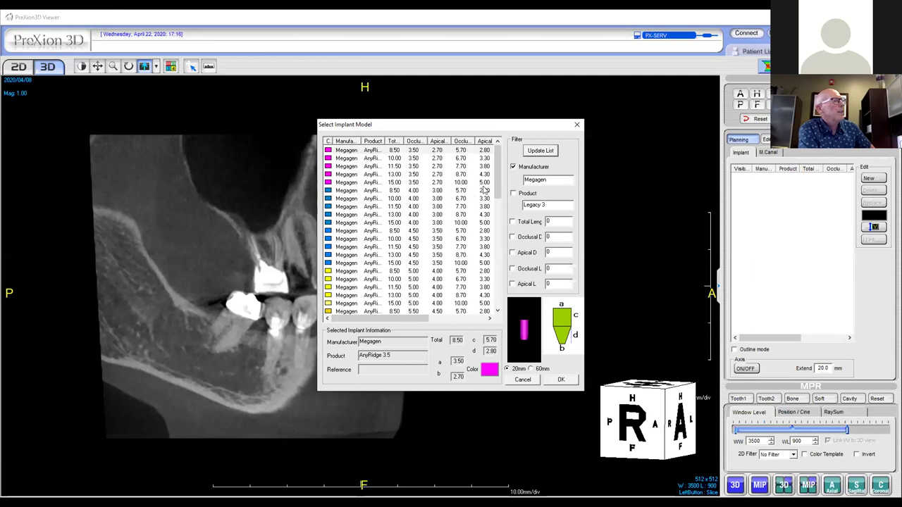
{"action": "mouse_move", "coordinate": [498, 177]}
{"action": "left_mouse_down"}
{"action": "mouse_move", "coordinate": [497, 284]}
{"action": "mouse_move", "coordinate": [497, 173]}
{"action": "left_mouse_up"}
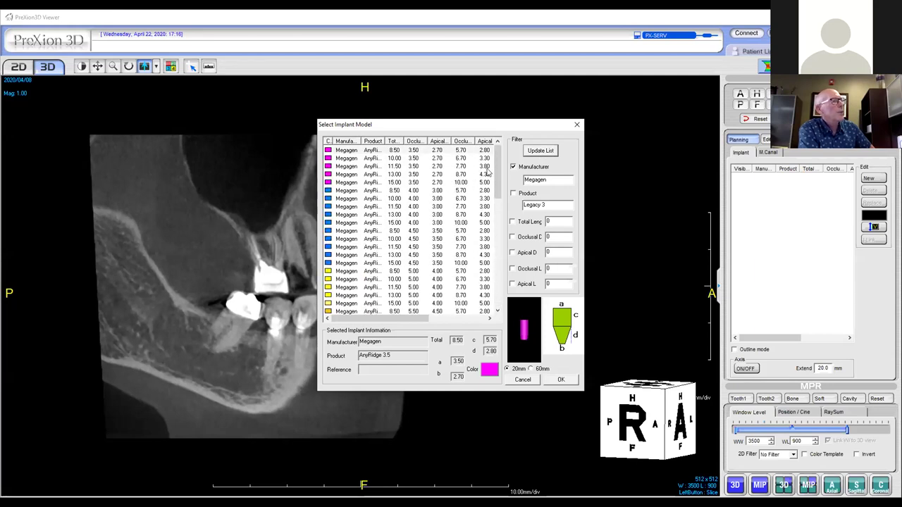
{"action": "left_click", "coordinate": [413, 202]}
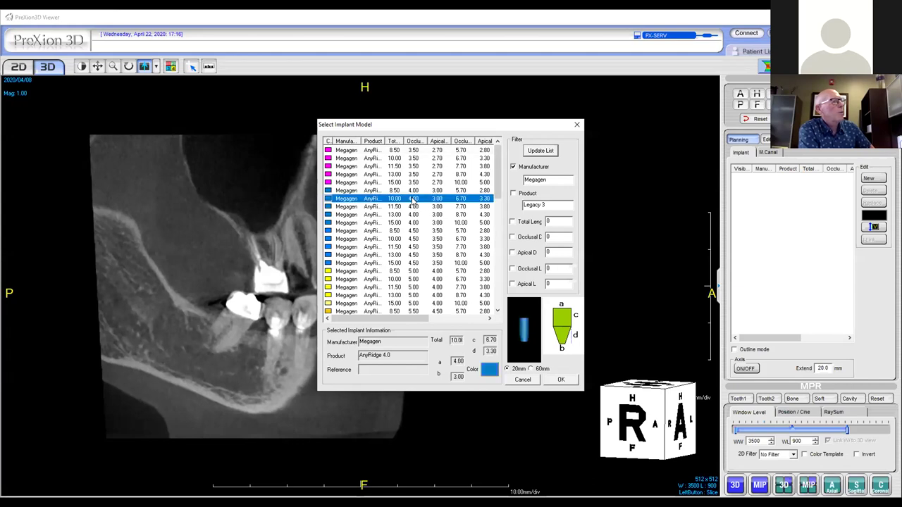
{"action": "left_click", "coordinate": [561, 380]}
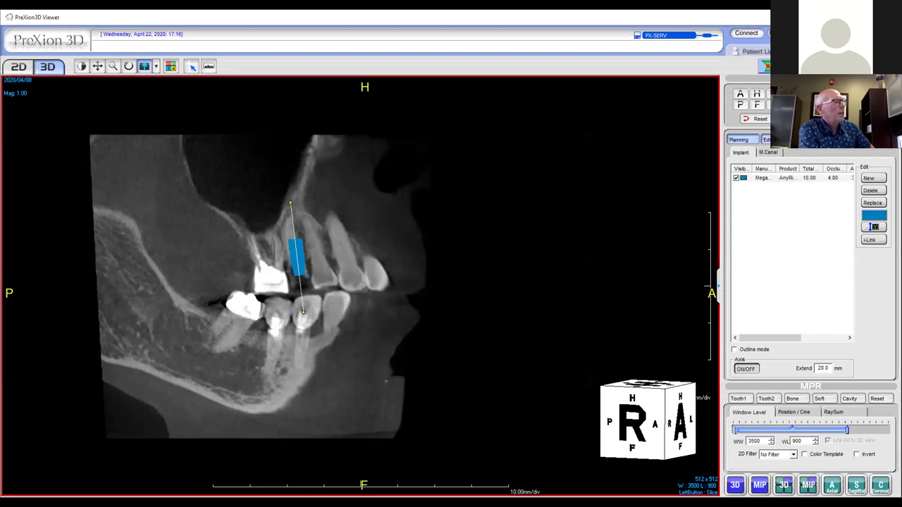
- Move the implant up into the bone of the missing-tooth site in the sagittal slice, and display it in outline mode
{"action": "left_click", "coordinate": [874, 227]}
{"action": "left_click_drag", "start_coordinate": [299, 262], "coordinate": [295, 247]}
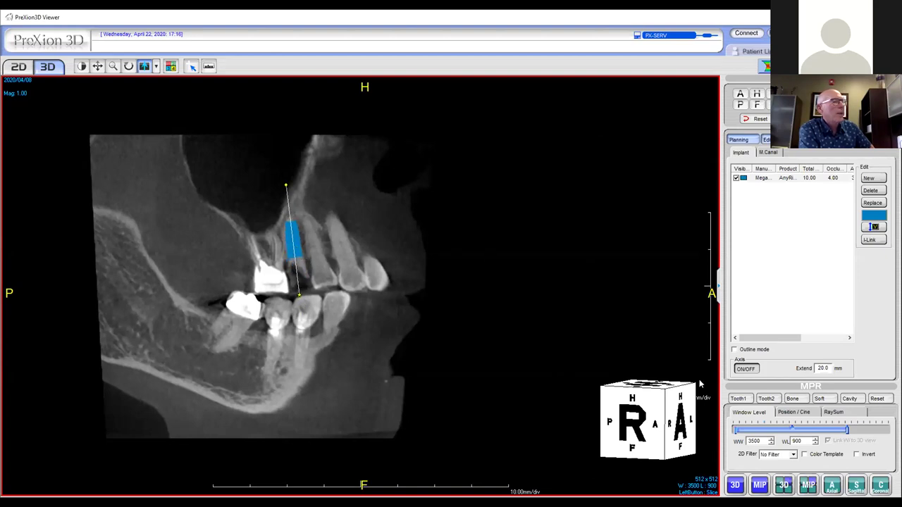
{"action": "left_click", "coordinate": [734, 350]}
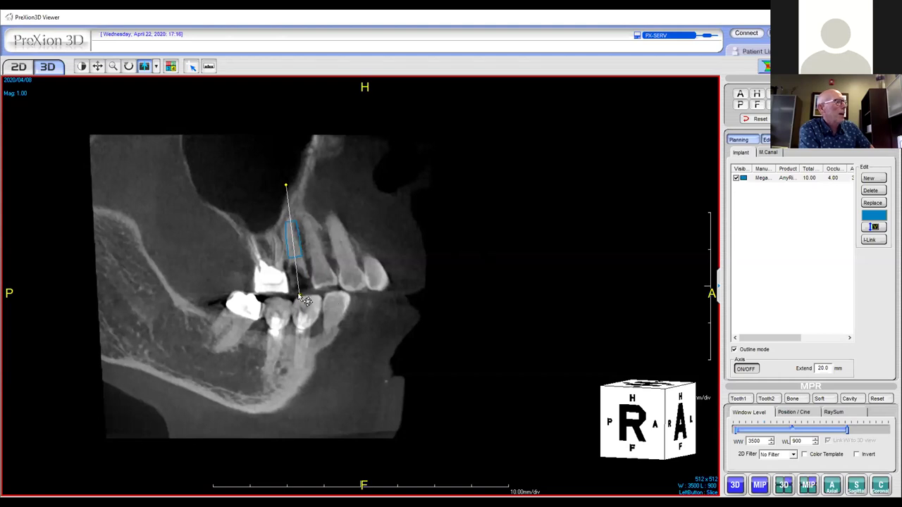
{"action": "mouse_move", "coordinate": [302, 296]}
{"action": "left_mouse_down"}
{"action": "mouse_move", "coordinate": [311, 300]}
{"action": "mouse_move", "coordinate": [301, 293]}
{"action": "left_mouse_up"}
{"action": "double_click", "coordinate": [379, 309]}
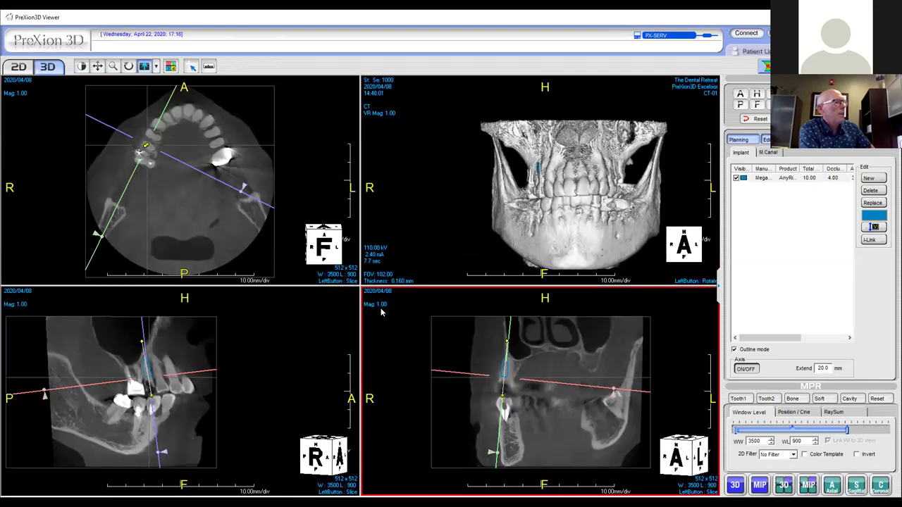
- Center the implant within the upper right ridge in the enlarged coronal cross-section, and tilt its apex toward the palate to follow the bone
{"action": "double_click", "coordinate": [517, 389]}
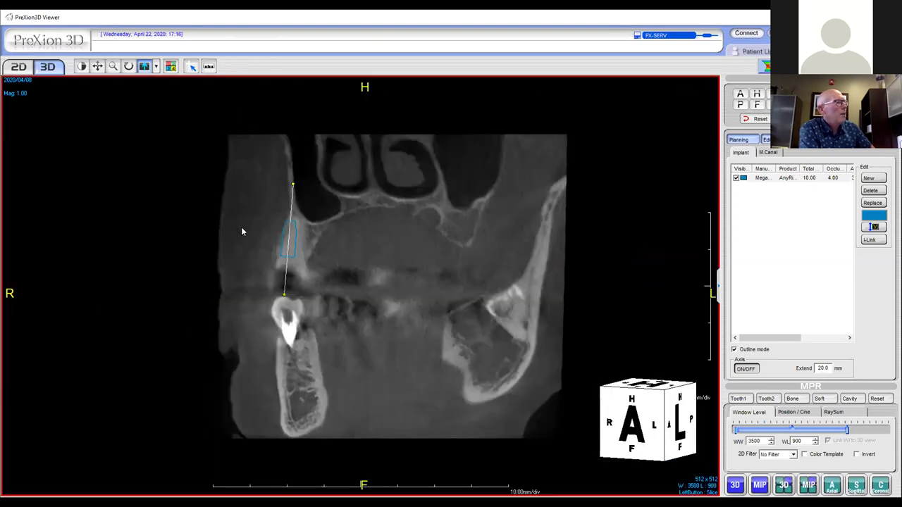
{"action": "left_click_drag", "start_coordinate": [291, 241], "coordinate": [301, 244]}
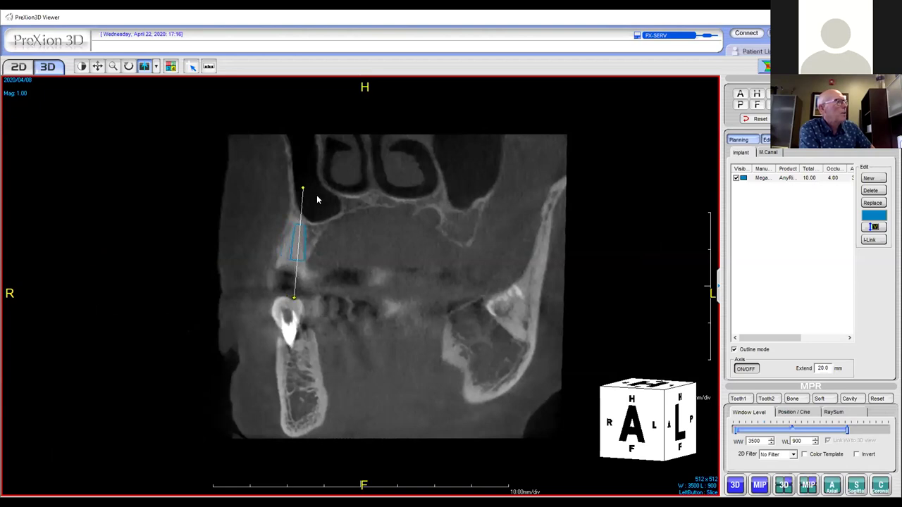
{"action": "left_click_drag", "start_coordinate": [303, 191], "coordinate": [310, 191]}
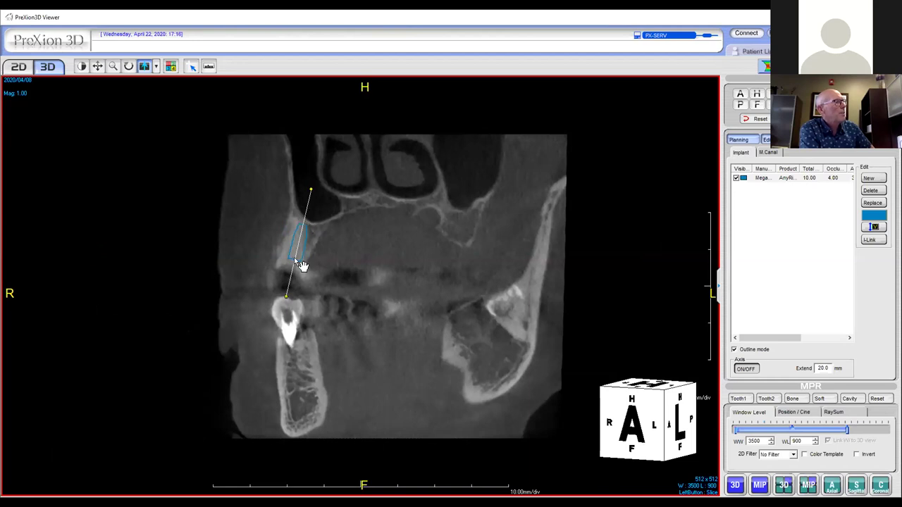
{"action": "scroll", "coordinate": [302, 249], "scroll_direction": "down", "scroll_amount": 3}
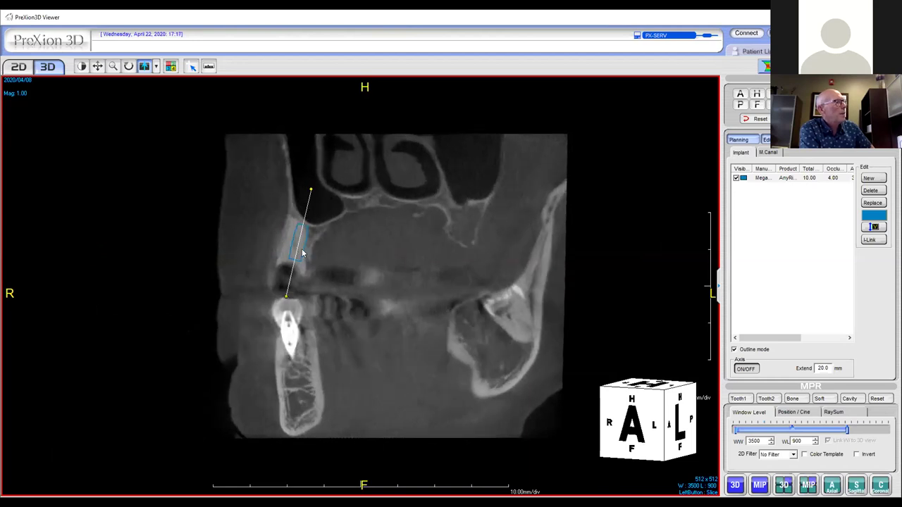
{"action": "scroll", "coordinate": [303, 255], "scroll_direction": "down", "scroll_amount": 1}
{"action": "double_click", "coordinate": [353, 239]}
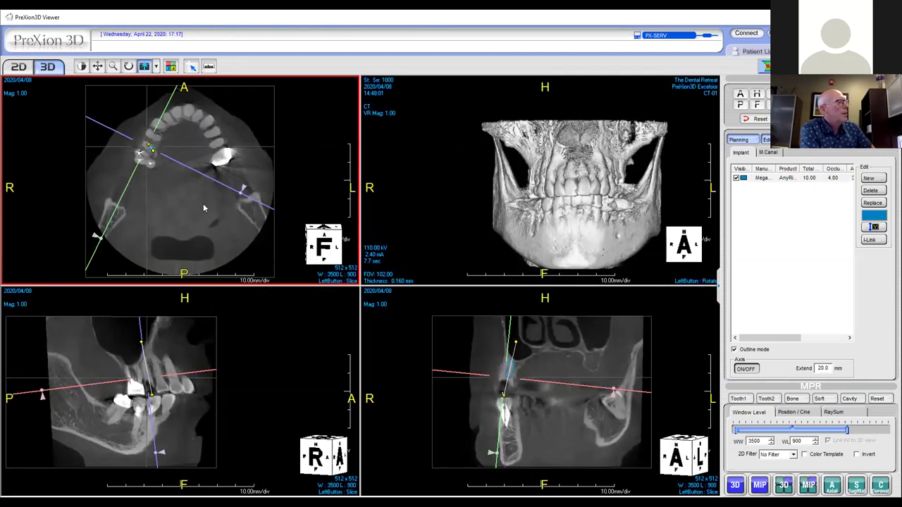
- Examine the implant's position against the neighboring roots and sinus through the enlarged axial slices, from the crowns up to the sinus level
{"action": "double_click", "coordinate": [204, 205]}
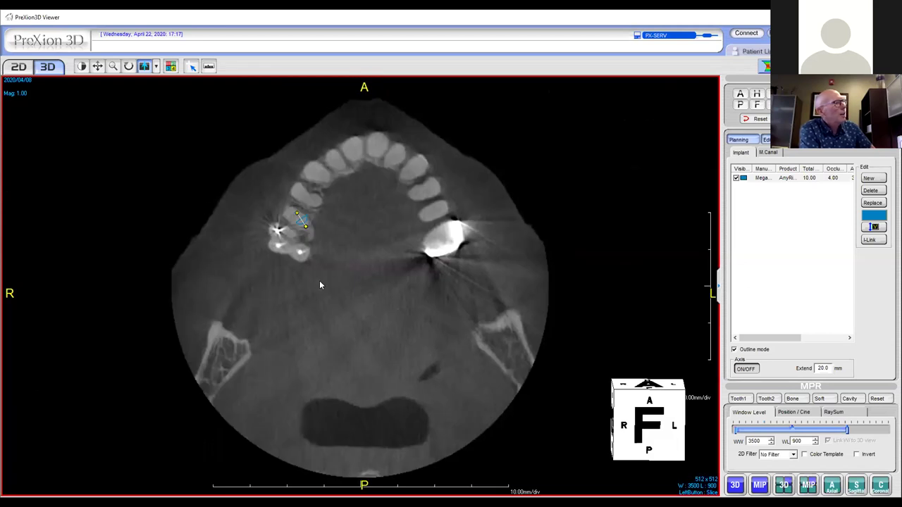
{"action": "scroll", "coordinate": [319, 284], "scroll_direction": "down", "scroll_amount": 5}
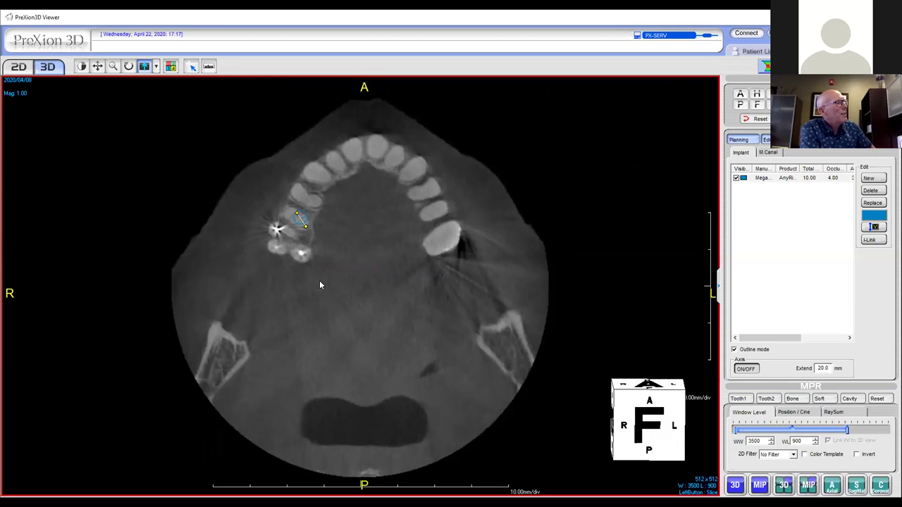
{"action": "scroll", "coordinate": [319, 283], "scroll_direction": "down", "scroll_amount": 3}
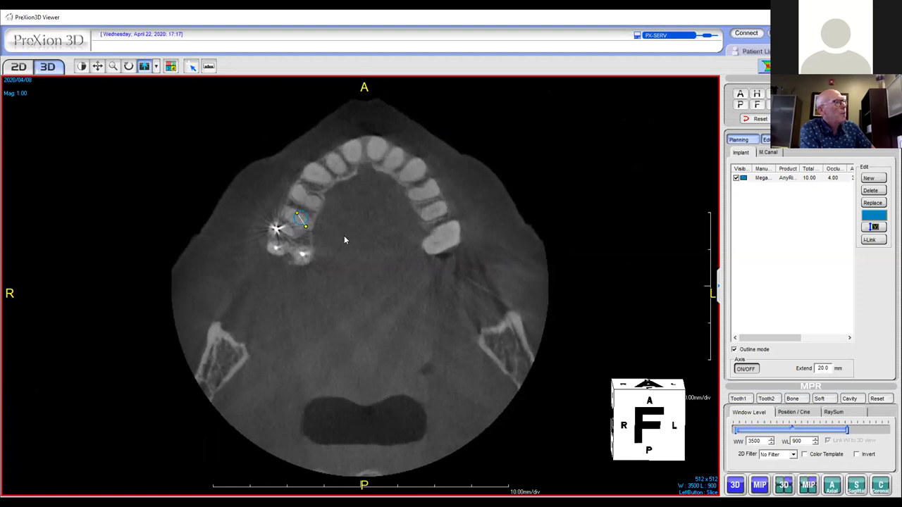
{"action": "scroll", "coordinate": [372, 241], "scroll_direction": "down", "scroll_amount": 3}
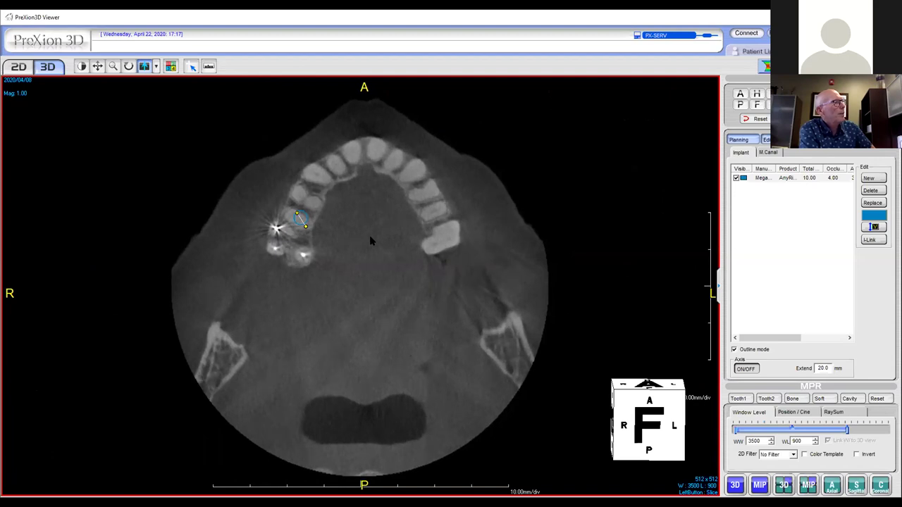
{"action": "scroll", "coordinate": [371, 241], "scroll_direction": "down", "scroll_amount": 3}
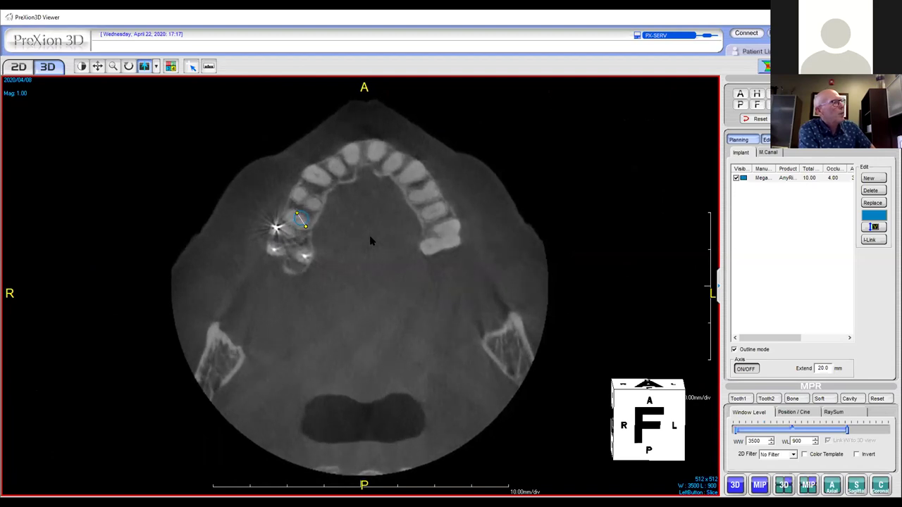
{"action": "scroll", "coordinate": [371, 241], "scroll_direction": "down", "scroll_amount": 3}
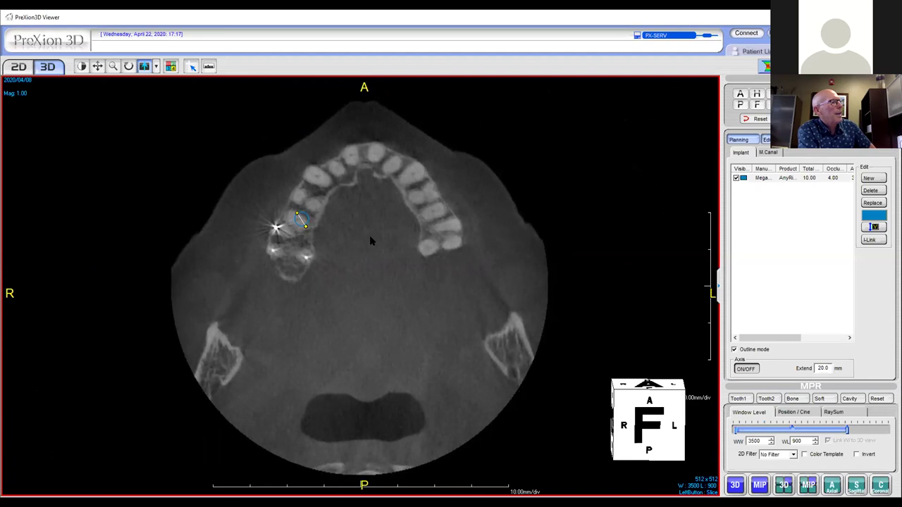
{"action": "scroll", "coordinate": [372, 241], "scroll_direction": "down", "scroll_amount": 3}
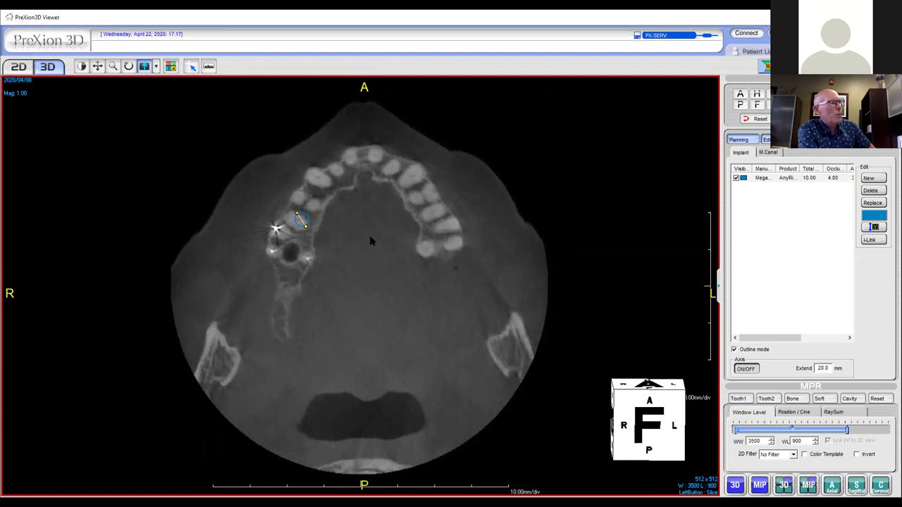
{"action": "scroll", "coordinate": [371, 241], "scroll_direction": "down", "scroll_amount": 3}
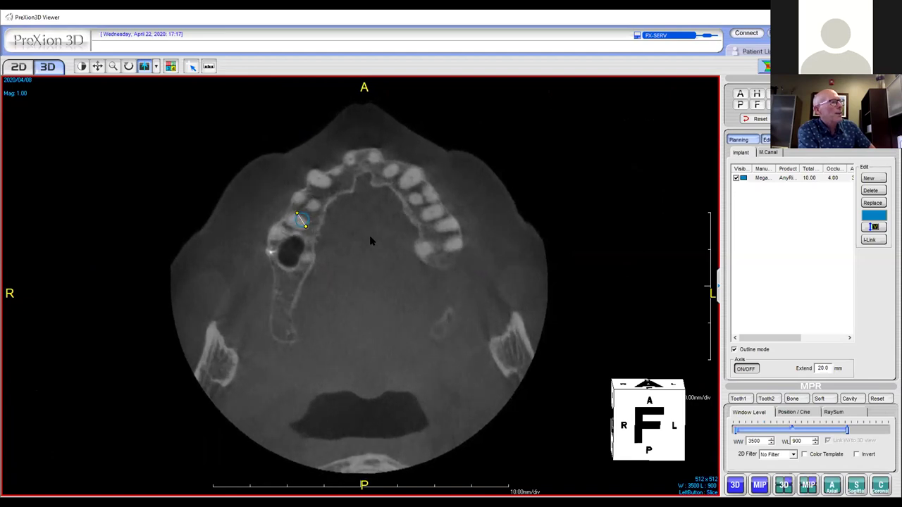
{"action": "scroll", "coordinate": [372, 241], "scroll_direction": "down", "scroll_amount": 4}
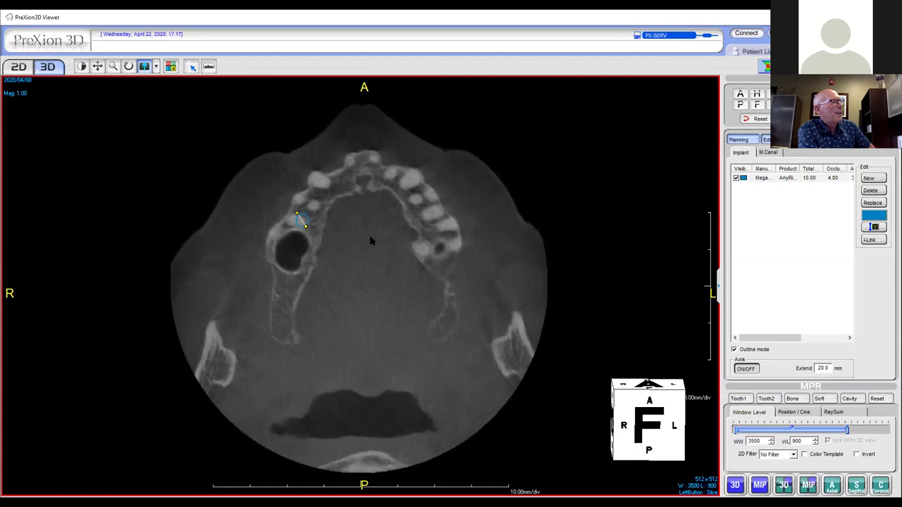
{"action": "scroll", "coordinate": [371, 240], "scroll_direction": "down", "scroll_amount": 4}
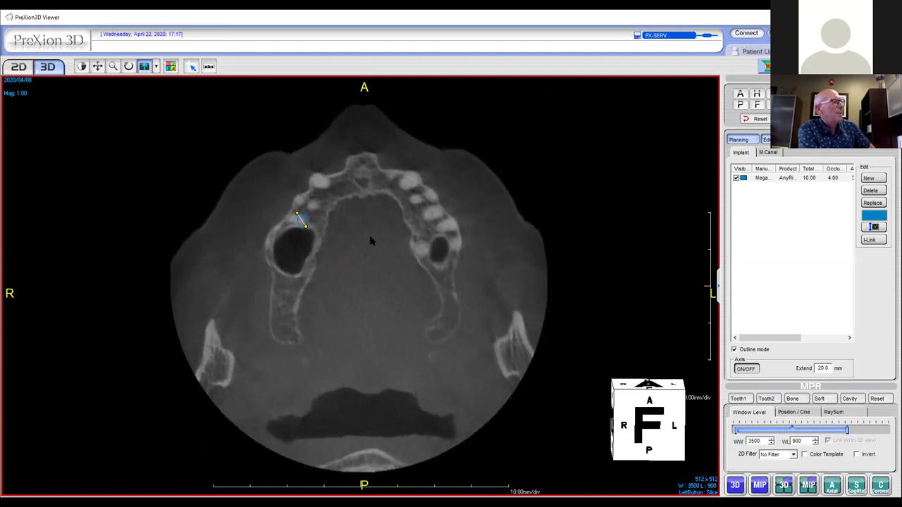
- Restore the four-view layout, center the slice planes on the implant, and tilt them along its long axis in the coronal slice
{"action": "scroll", "coordinate": [370, 241], "scroll_direction": "down", "scroll_amount": 4}
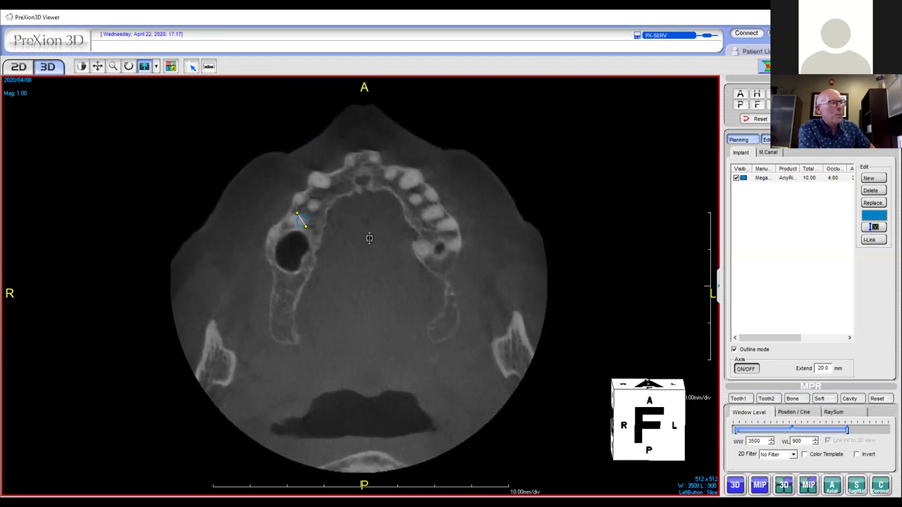
{"action": "double_click", "coordinate": [369, 242]}
{"action": "left_click", "coordinate": [232, 392]}
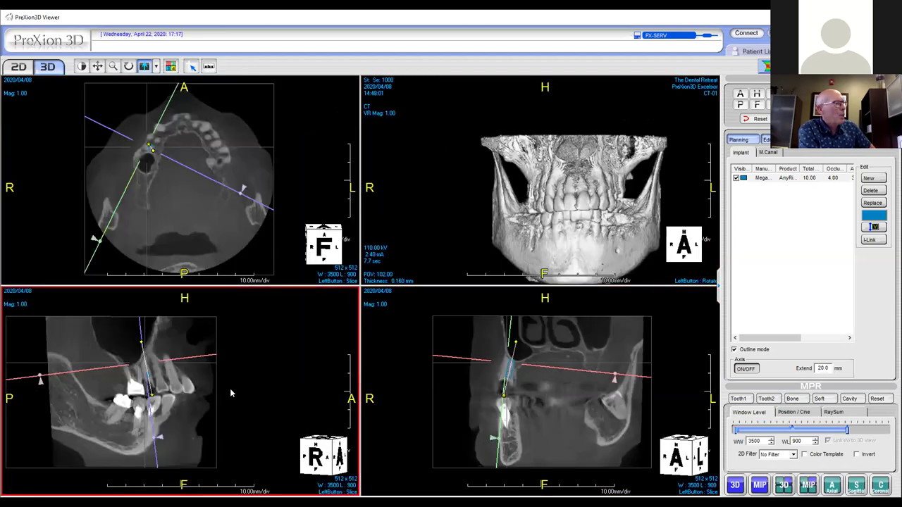
{"action": "left_click", "coordinate": [130, 194]}
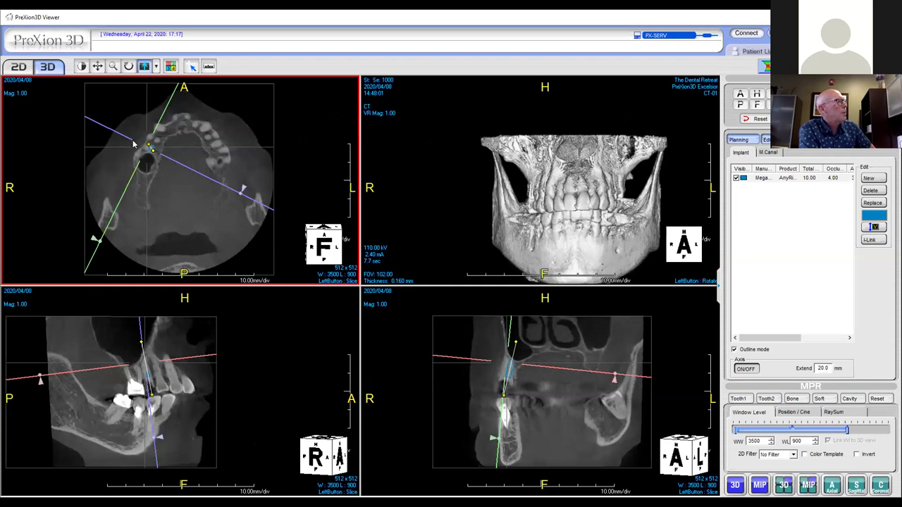
{"action": "left_click_drag", "start_coordinate": [146, 146], "coordinate": [149, 146]}
{"action": "left_click", "coordinate": [244, 398]}
{"action": "left_click", "coordinate": [393, 415]}
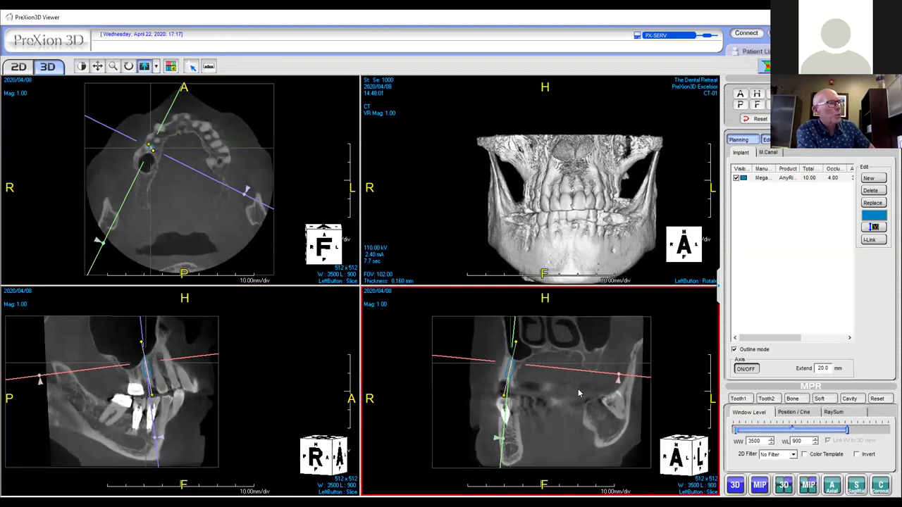
{"action": "left_click_drag", "start_coordinate": [625, 383], "coordinate": [623, 389]}
{"action": "left_click", "coordinate": [256, 381]}
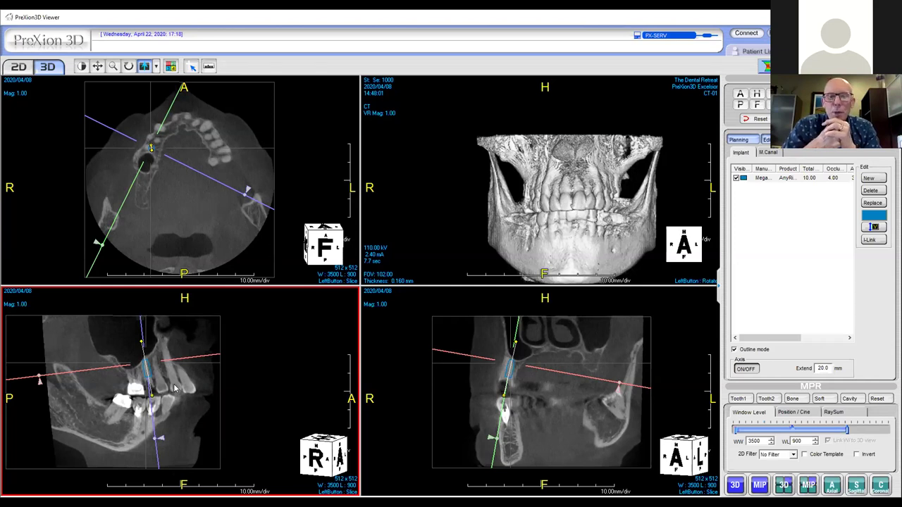
- Close the 2020/04/08 scan and return to the patient list
{"action": "left_click", "coordinate": [395, 394]}
{"action": "left_click", "coordinate": [659, 255]}
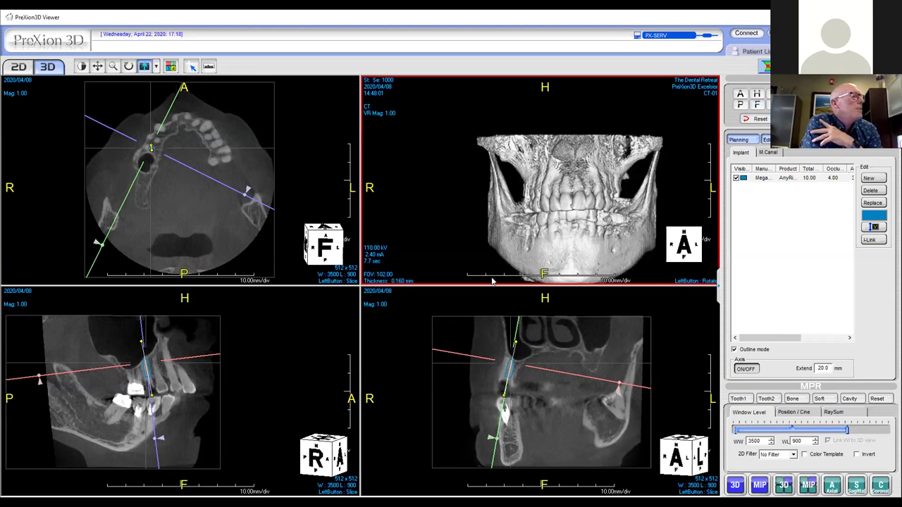
{"action": "key", "text": "alt+F4"}
{"action": "left_click", "coordinate": [459, 280]}
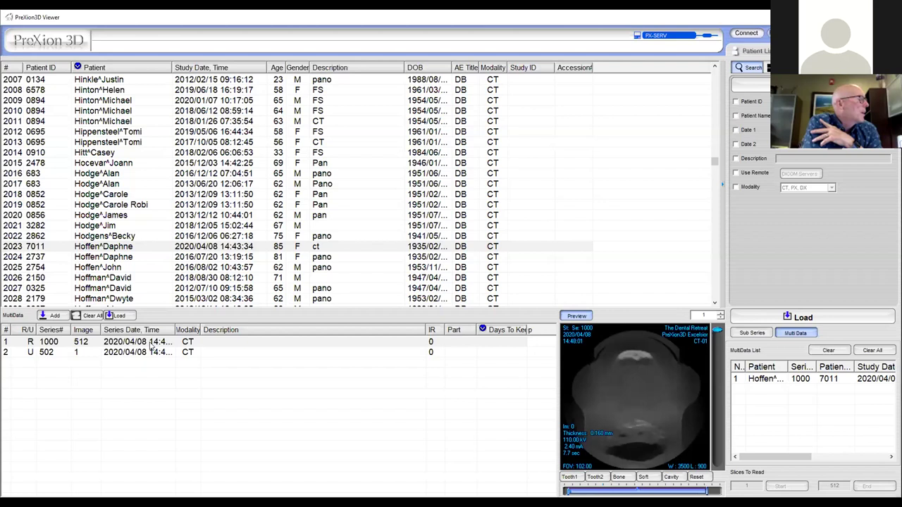
{"action": "right_click", "coordinate": [152, 341]}
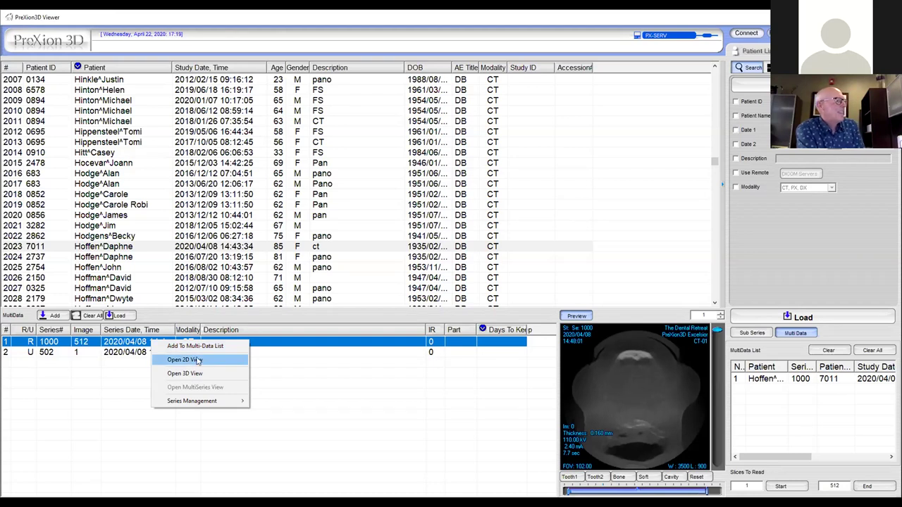
{"action": "left_click", "coordinate": [278, 373]}
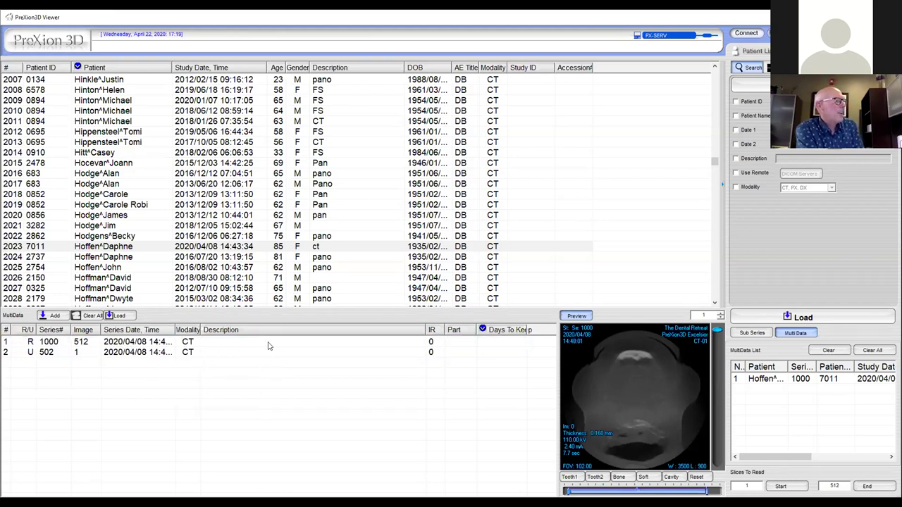
{"action": "right_click", "coordinate": [190, 343]}
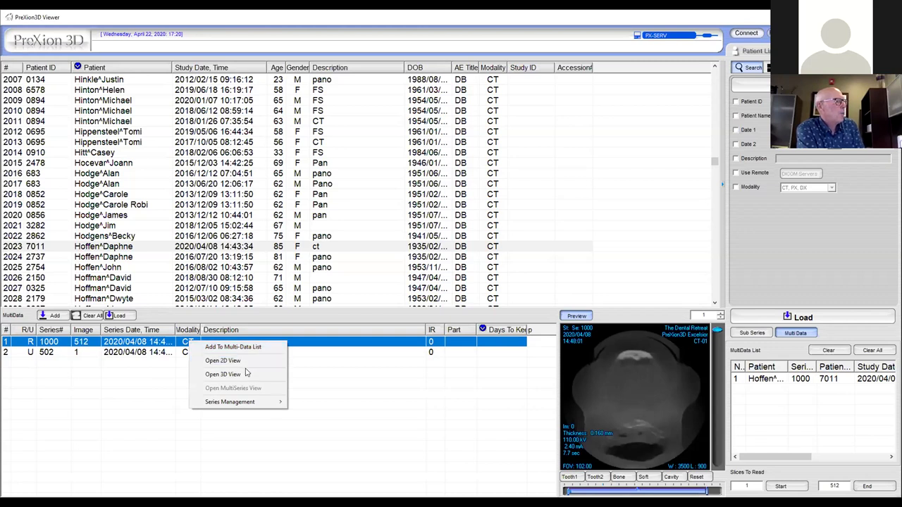
{"action": "mouse_move", "coordinate": [247, 402]}
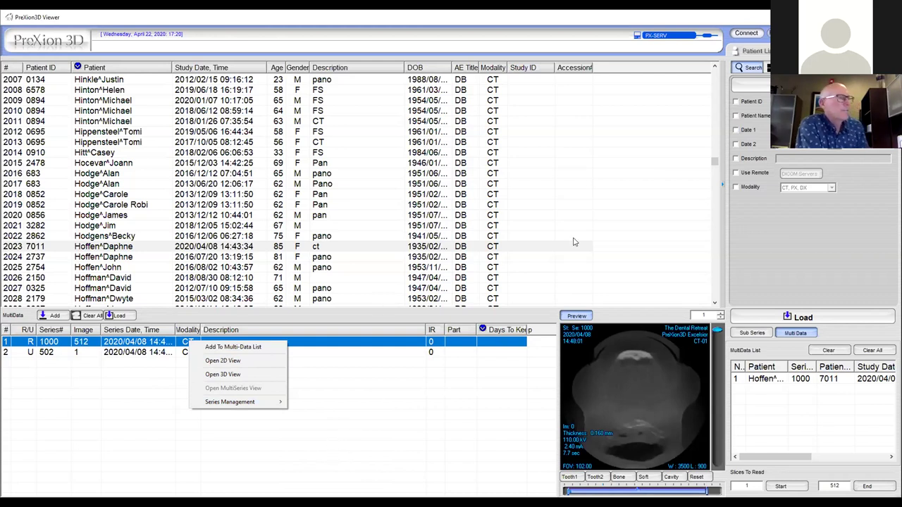
{"action": "left_click", "coordinate": [594, 202]}
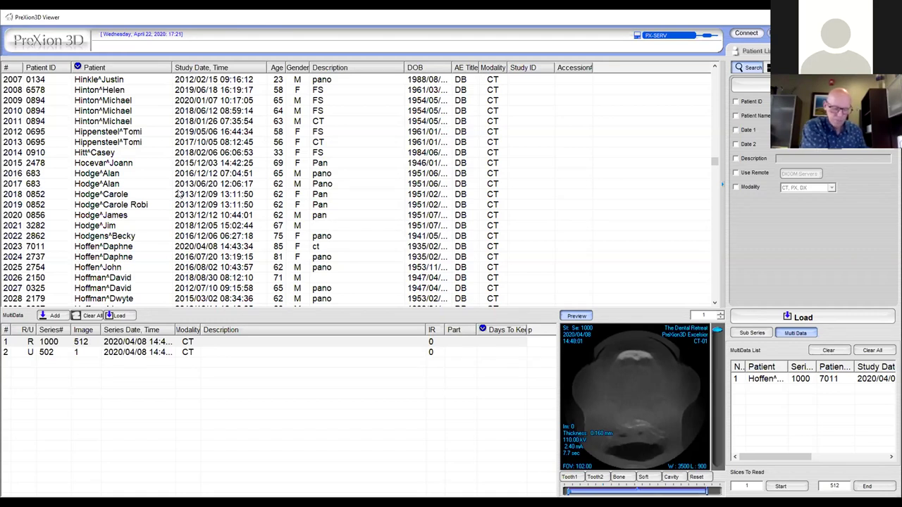
- Find the patient's 2020/02/12 study described as FS in the patient list and open it in the 3D view
{"action": "scroll", "coordinate": [180, 195], "scroll_direction": "down", "scroll_amount": 1}
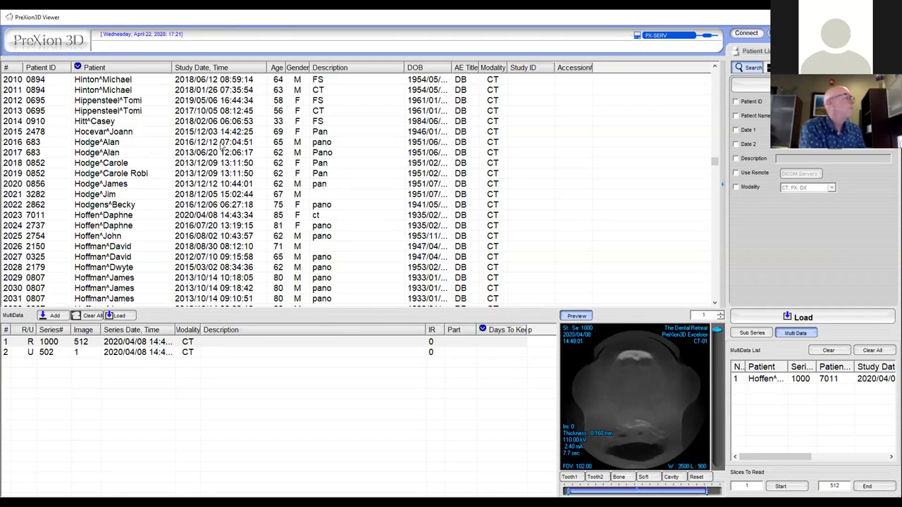
{"action": "left_click_drag", "start_coordinate": [714, 165], "coordinate": [704, 273]}
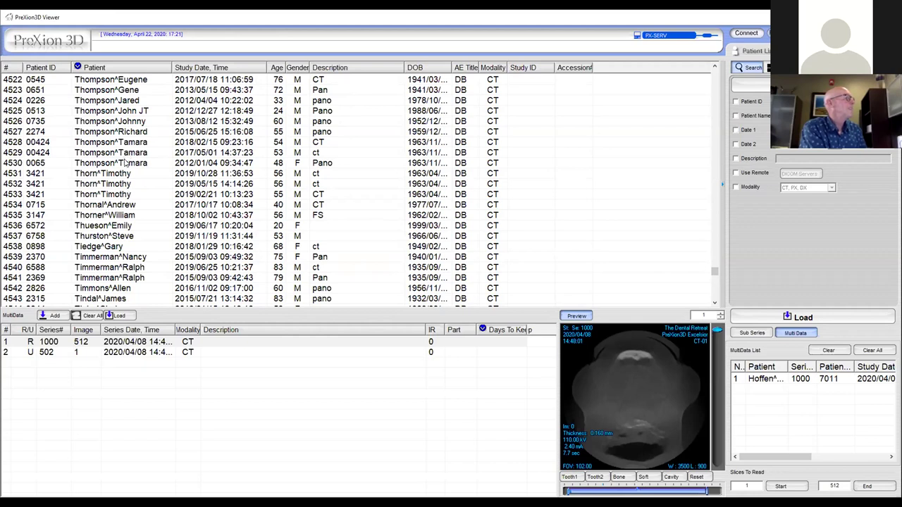
{"action": "scroll", "coordinate": [127, 166], "scroll_direction": "up", "scroll_amount": 2}
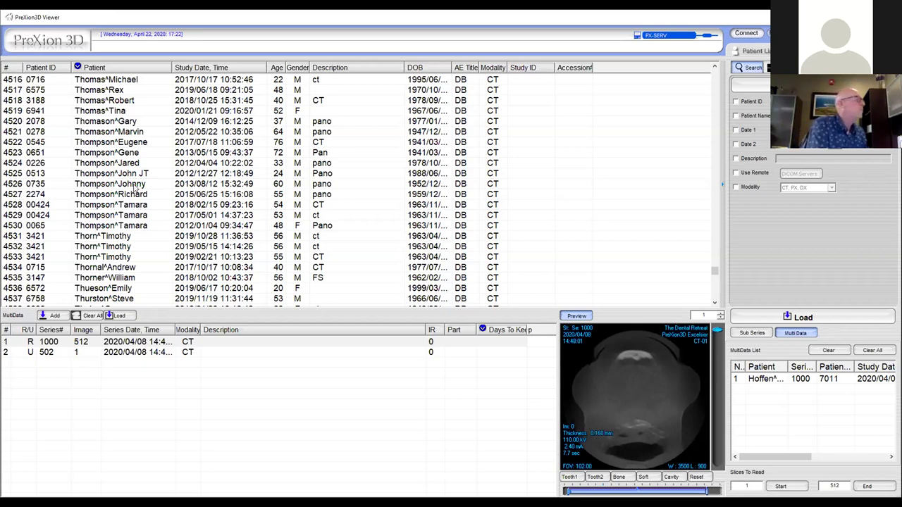
{"action": "scroll", "coordinate": [136, 169], "scroll_direction": "up", "scroll_amount": 2}
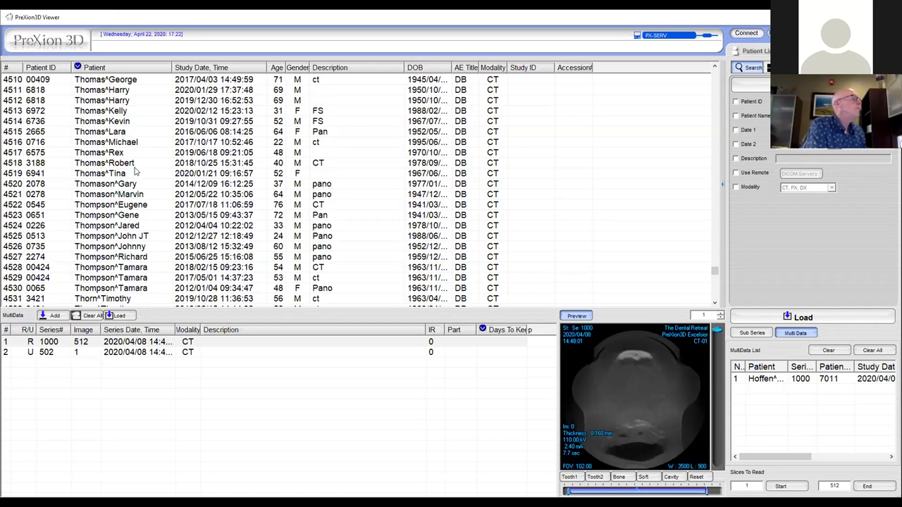
{"action": "left_click", "coordinate": [120, 113]}
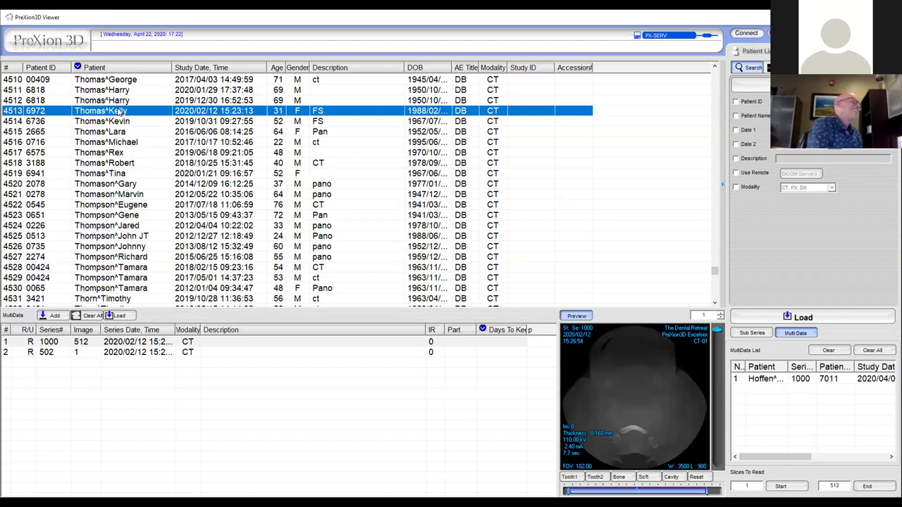
{"action": "scroll", "coordinate": [120, 113], "scroll_direction": "down", "scroll_amount": 1}
{"action": "scroll", "coordinate": [132, 119], "scroll_direction": "up", "scroll_amount": 1}
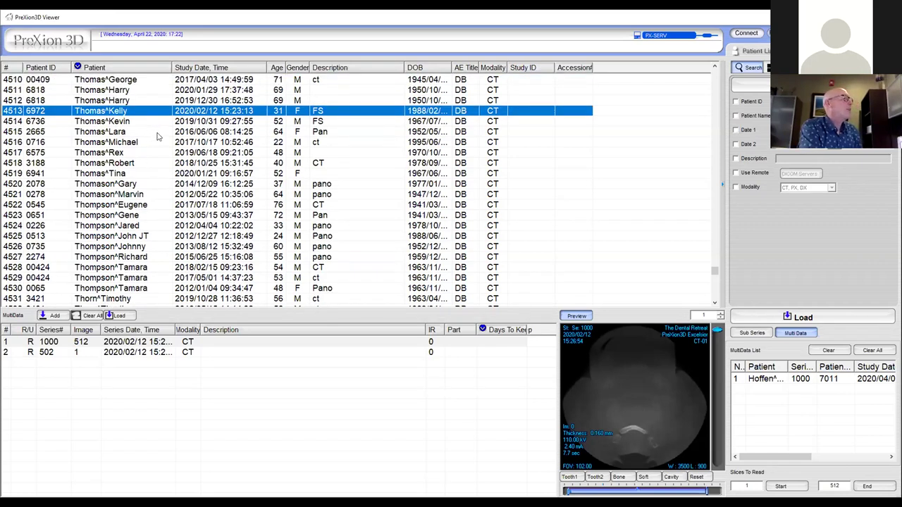
{"action": "double_click", "coordinate": [161, 112]}
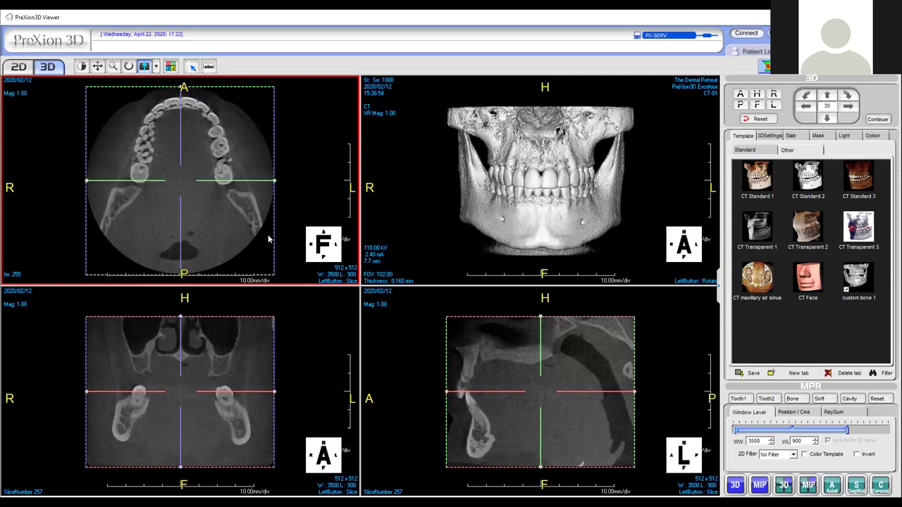
- Examine the axial slices from the crowns up through the upper roots to the maxillary sinuses, and return to the lower crown level
{"action": "left_click", "coordinate": [252, 380]}
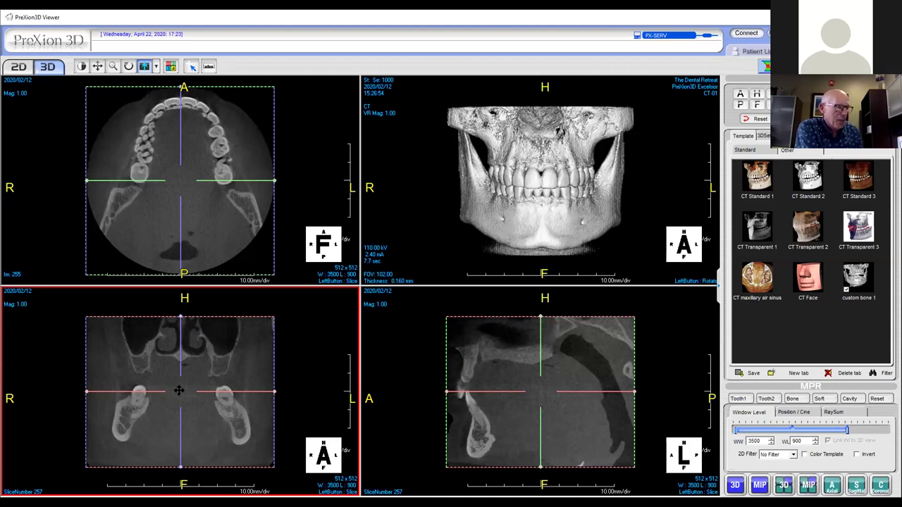
{"action": "left_click_drag", "start_coordinate": [181, 391], "coordinate": [181, 389]}
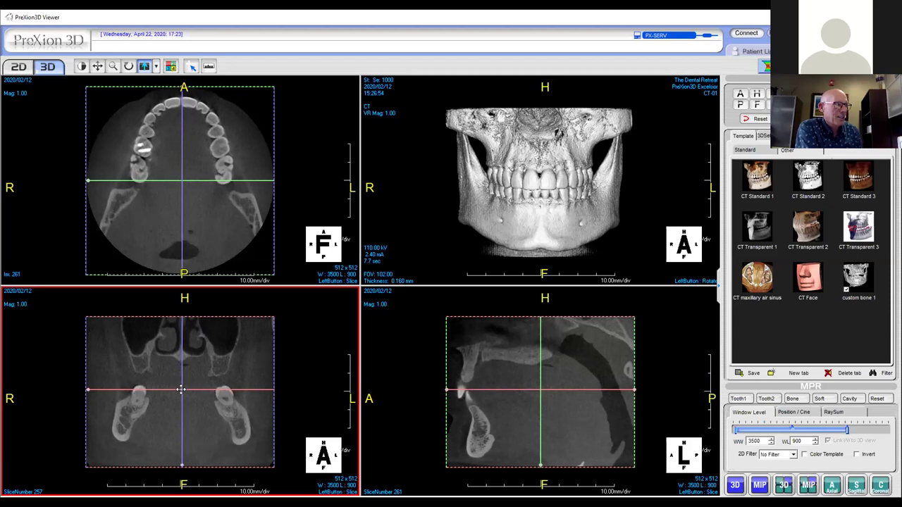
{"action": "left_click_drag", "start_coordinate": [181, 388], "coordinate": [181, 385]}
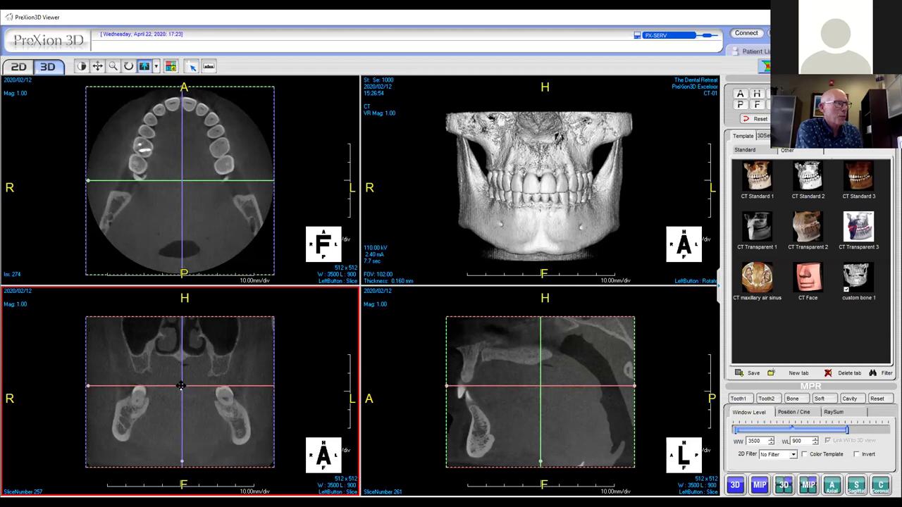
{"action": "left_click_drag", "start_coordinate": [181, 385], "coordinate": [180, 373]}
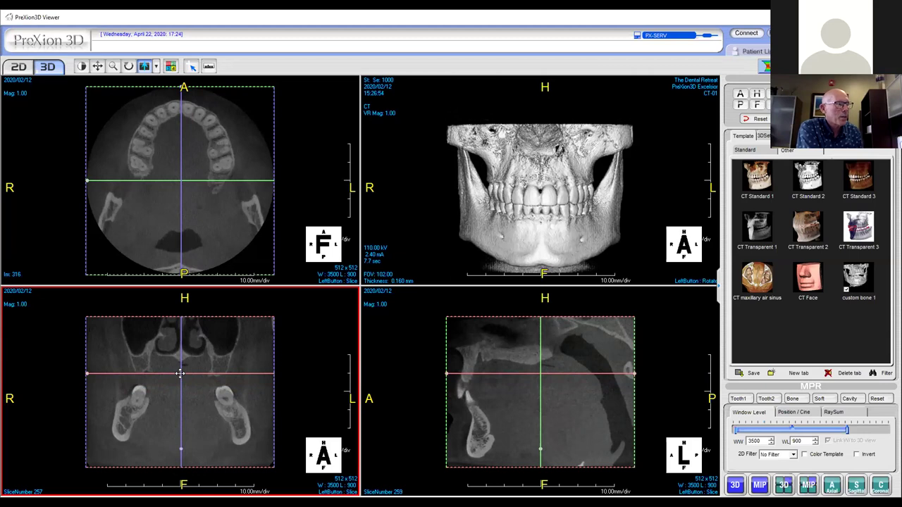
{"action": "left_click_drag", "start_coordinate": [180, 373], "coordinate": [182, 363]}
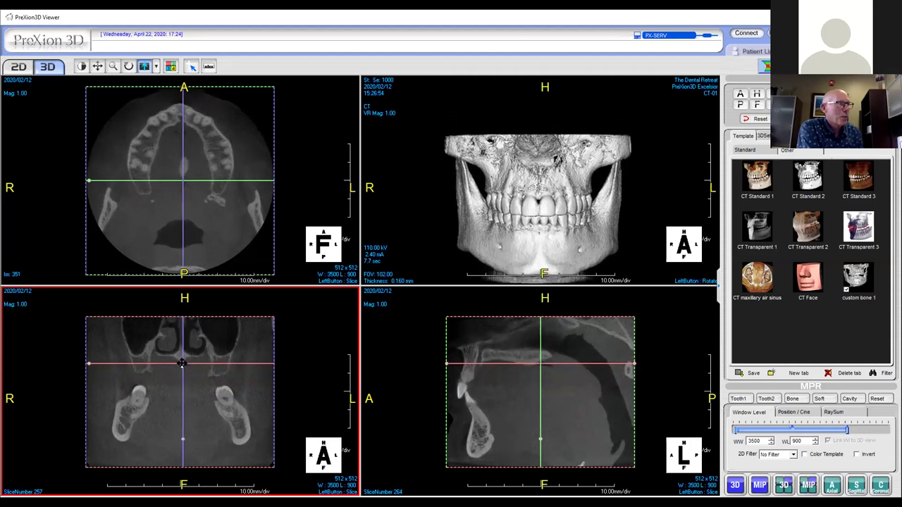
{"action": "left_click_drag", "start_coordinate": [182, 363], "coordinate": [181, 356]}
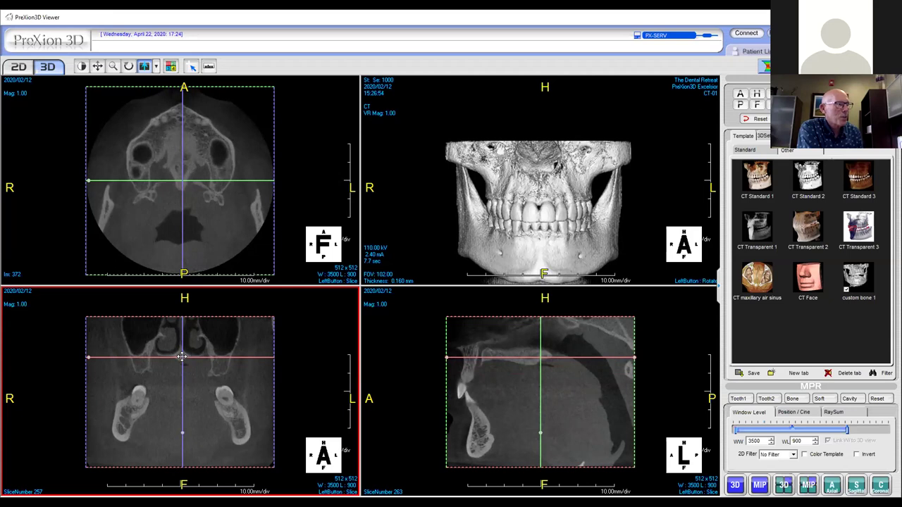
{"action": "left_click_drag", "start_coordinate": [181, 357], "coordinate": [186, 345]}
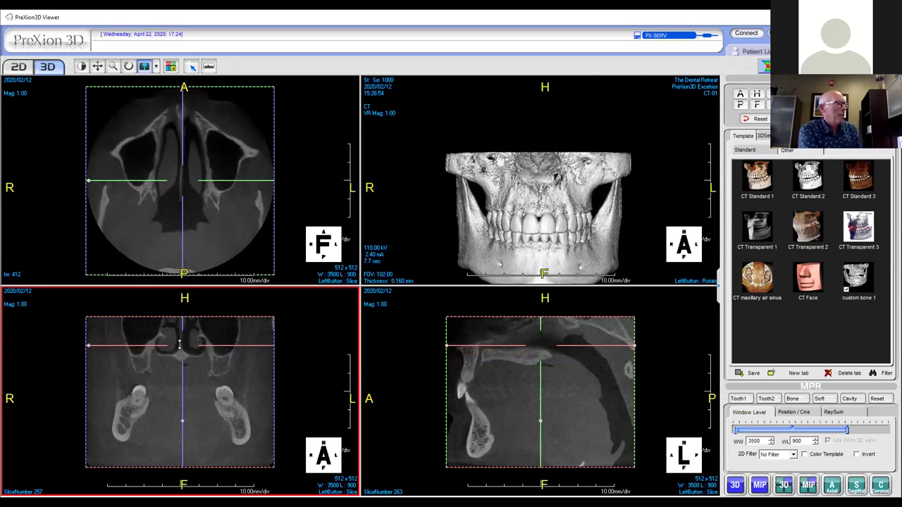
{"action": "left_click_drag", "start_coordinate": [182, 344], "coordinate": [182, 398]}
{"action": "left_click", "coordinate": [188, 169]}
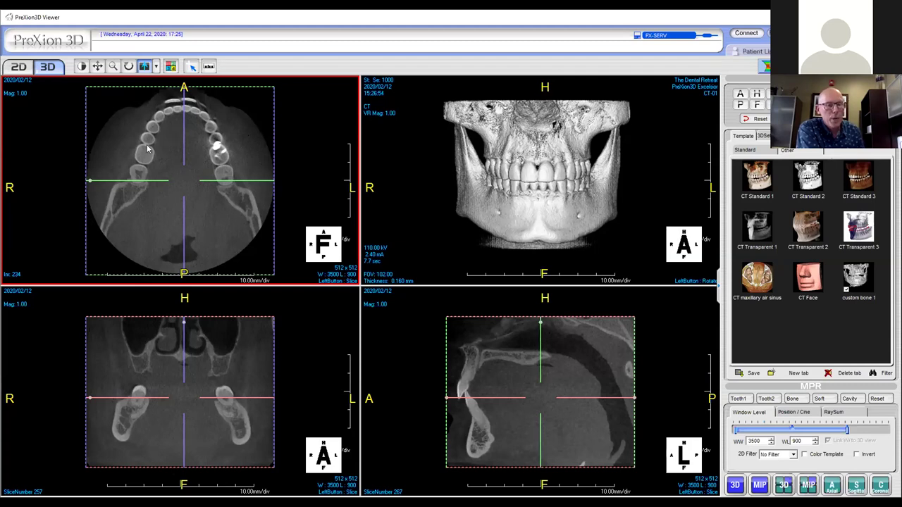
- Center the slice planes on the upper left molars and rotate them to follow the left side of the arch in the axial slice
{"action": "left_click", "coordinate": [191, 354]}
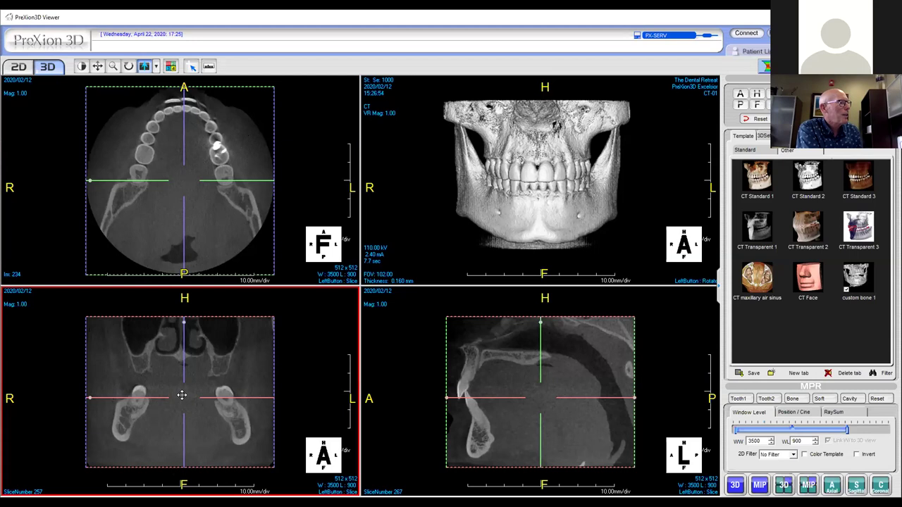
{"action": "mouse_move", "coordinate": [183, 395]}
{"action": "left_mouse_down"}
{"action": "mouse_move", "coordinate": [183, 431]}
{"action": "mouse_move", "coordinate": [181, 378]}
{"action": "left_mouse_up"}
{"action": "left_click_drag", "start_coordinate": [189, 177], "coordinate": [223, 146]}
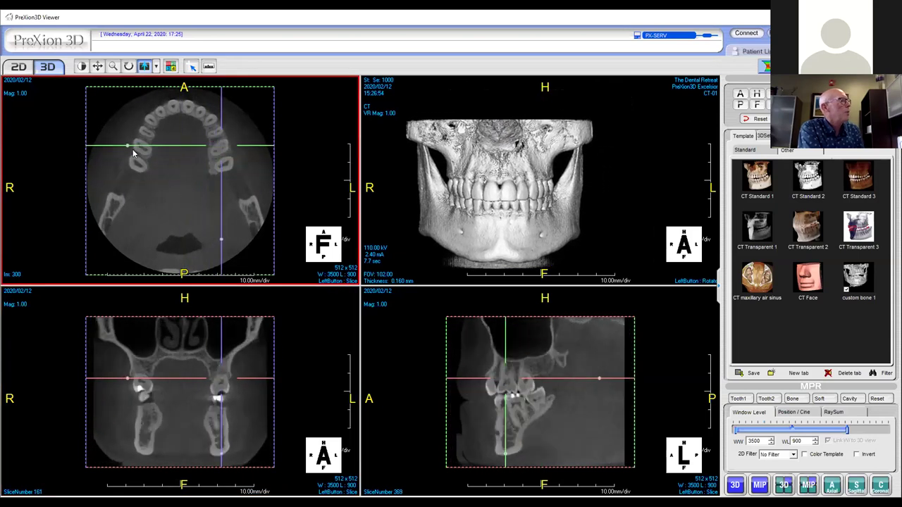
{"action": "left_click_drag", "start_coordinate": [134, 154], "coordinate": [143, 179]}
- Shift the slice intersection to the upper left molar crowns in the sagittal slice, and tilt the planes along the left molars in the coronal slice
{"action": "left_click", "coordinate": [486, 362]}
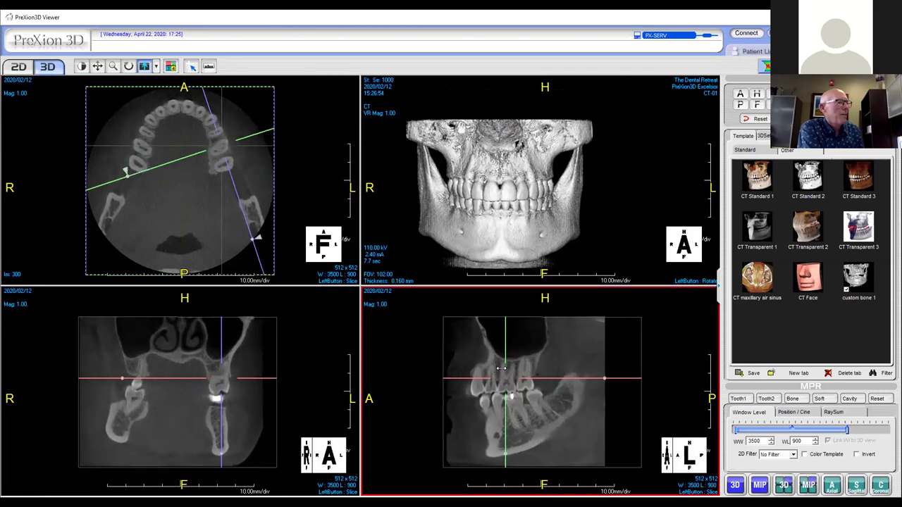
{"action": "left_click_drag", "start_coordinate": [503, 378], "coordinate": [511, 386]}
{"action": "left_click", "coordinate": [146, 412]}
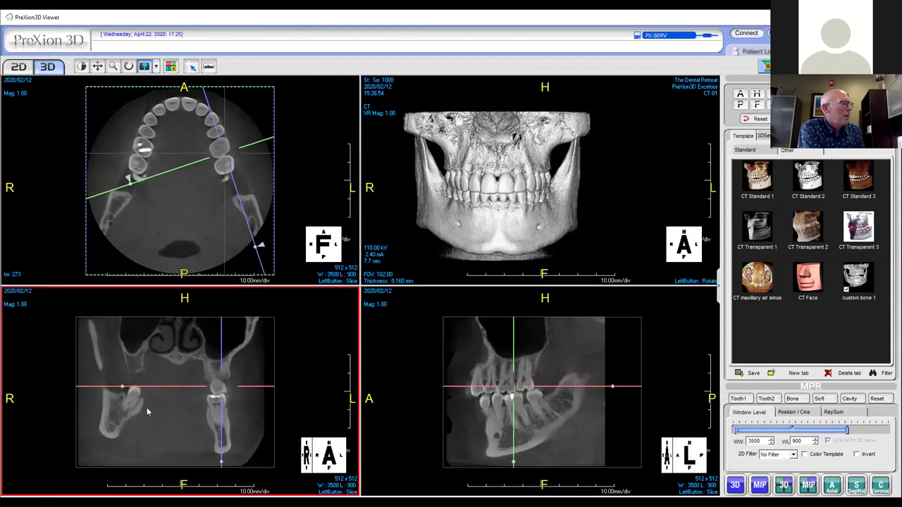
{"action": "left_click_drag", "start_coordinate": [141, 386], "coordinate": [124, 399]}
- Enlarge the sagittal view and examine the left upper and lower teeth, their roots and the sinus floor slice by slice
{"action": "left_click", "coordinate": [551, 400]}
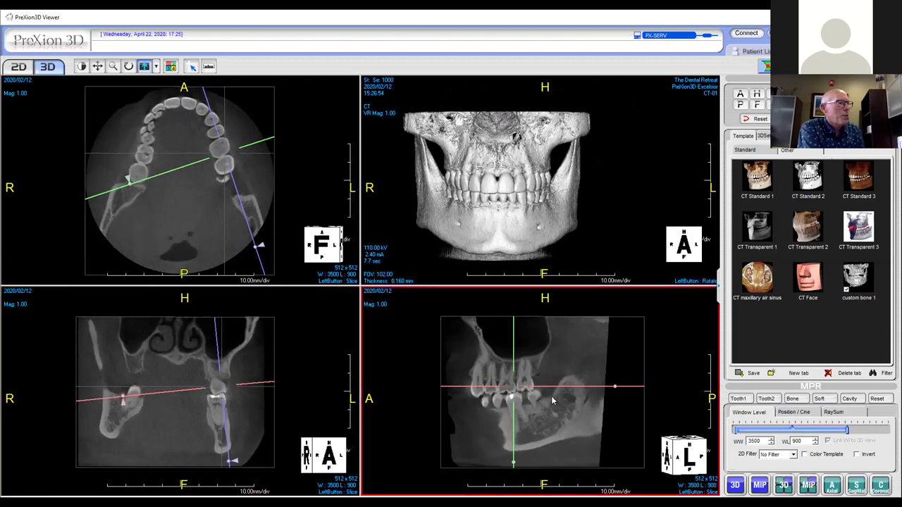
{"action": "double_click", "coordinate": [537, 365]}
{"action": "scroll", "coordinate": [458, 307], "scroll_direction": "down", "scroll_amount": 3}
{"action": "scroll", "coordinate": [458, 307], "scroll_direction": "up", "scroll_amount": 3}
{"action": "scroll", "coordinate": [459, 308], "scroll_direction": "down", "scroll_amount": 5}
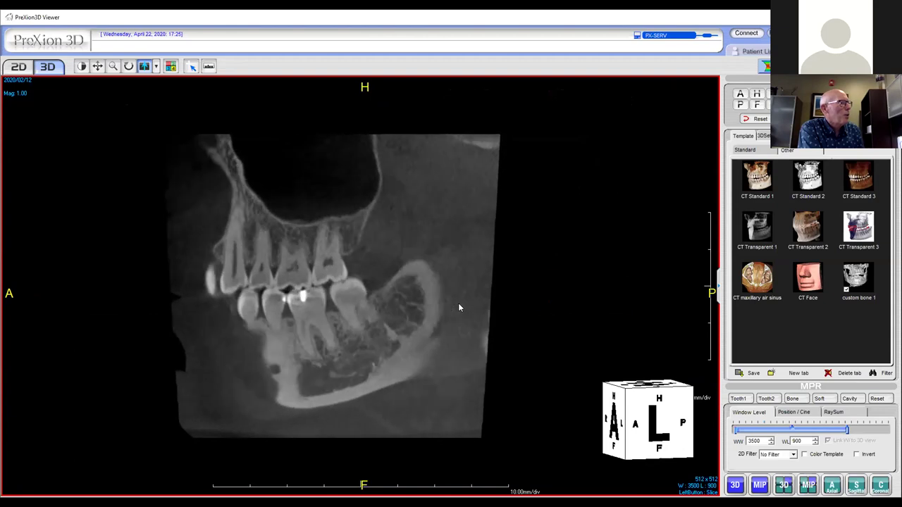
{"action": "scroll", "coordinate": [459, 307], "scroll_direction": "down", "scroll_amount": 5}
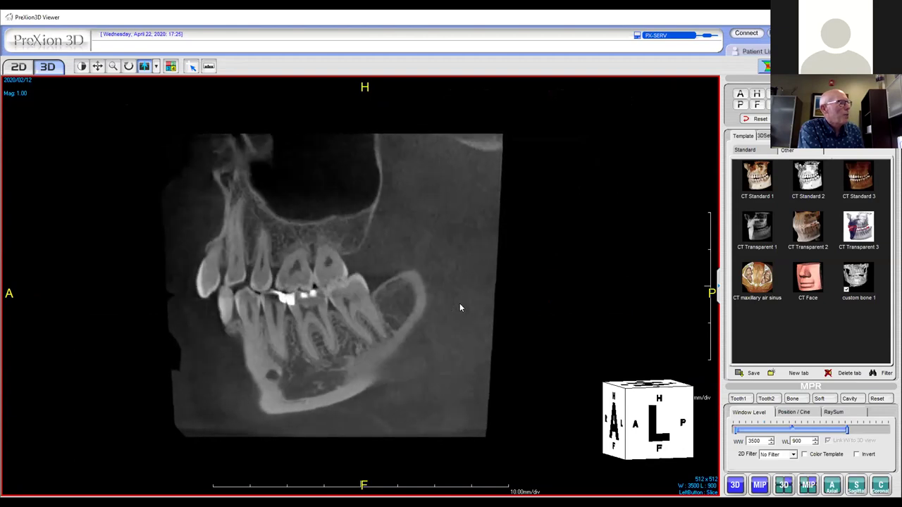
{"action": "scroll", "coordinate": [459, 307], "scroll_direction": "down", "scroll_amount": 4}
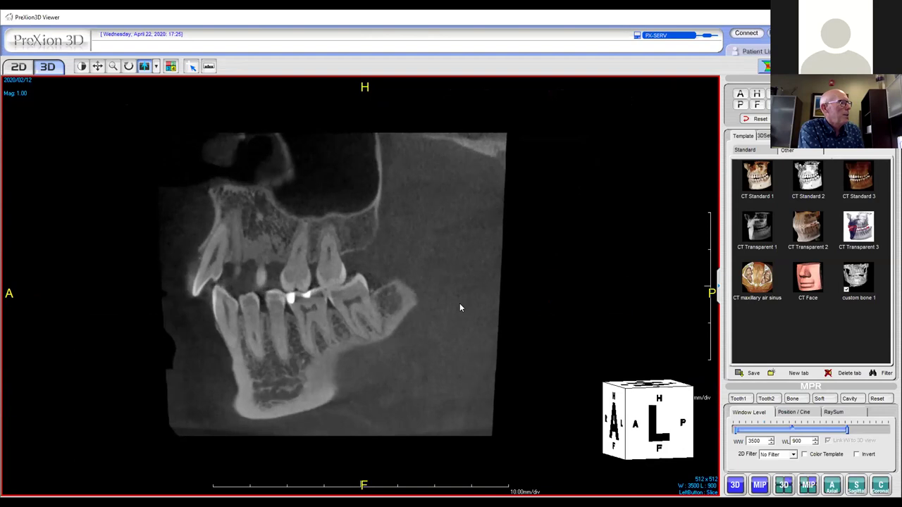
- Center the slice planes on the right molars in the axial slice and rotate them to follow the right side of the arch
{"action": "scroll", "coordinate": [460, 308], "scroll_direction": "down", "scroll_amount": 1}
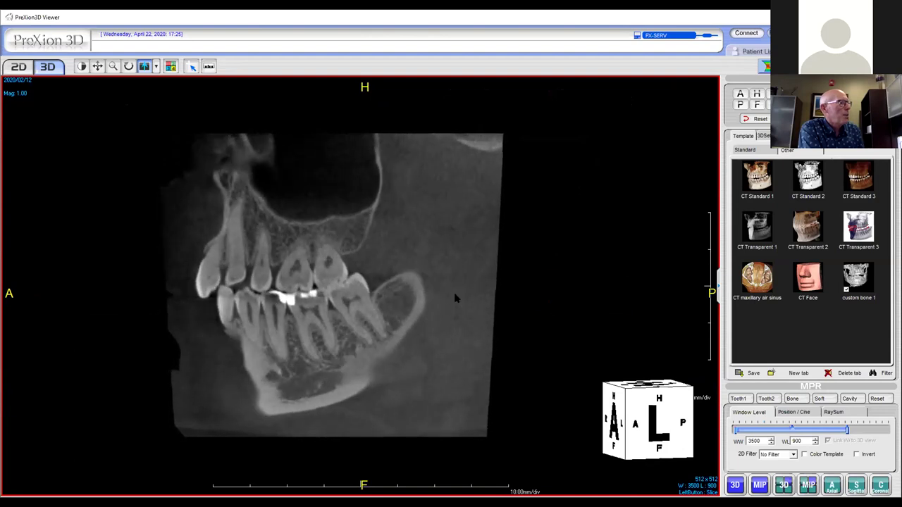
{"action": "double_click", "coordinate": [414, 295]}
{"action": "left_click", "coordinate": [212, 162]}
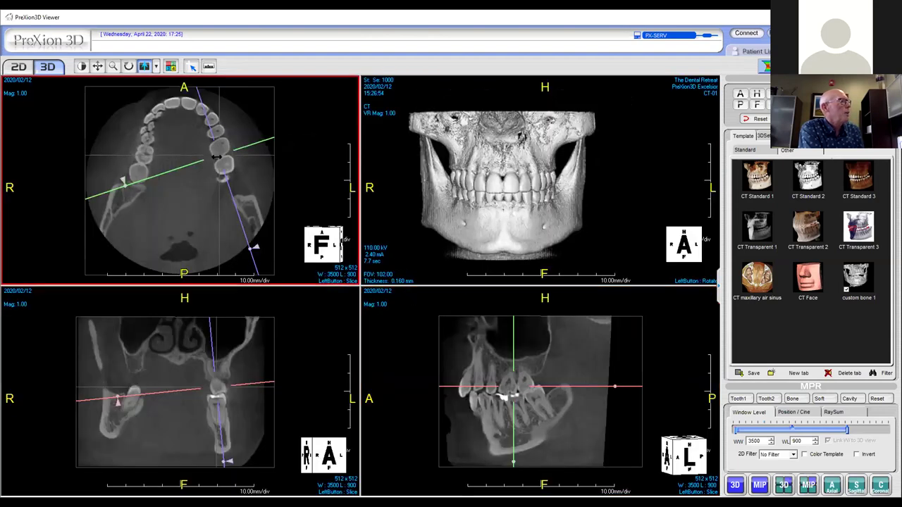
{"action": "left_click_drag", "start_coordinate": [207, 153], "coordinate": [145, 148]}
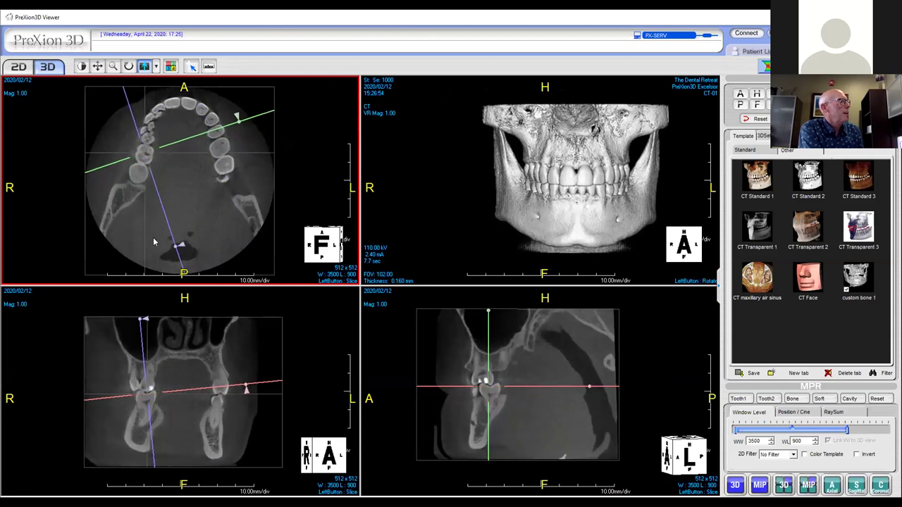
{"action": "left_click_drag", "start_coordinate": [181, 250], "coordinate": [240, 178]}
- Tilt the slice planes along the bite plane and the right molars' long axis in the sagittal and coronal slices
{"action": "left_click", "coordinate": [151, 367]}
{"action": "left_click_drag", "start_coordinate": [45, 407], "coordinate": [44, 381]}
{"action": "left_click", "coordinate": [571, 410]}
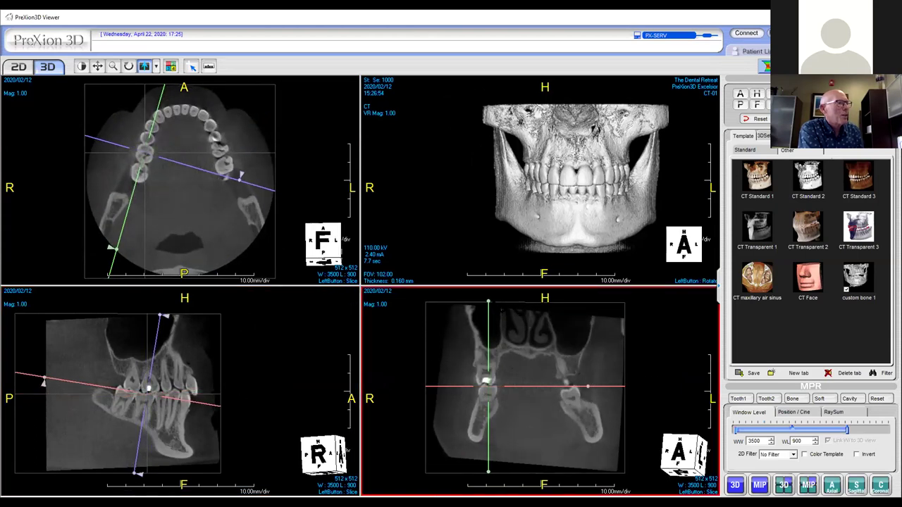
{"action": "left_click_drag", "start_coordinate": [489, 302], "coordinate": [499, 301]}
{"action": "left_click", "coordinate": [139, 421]}
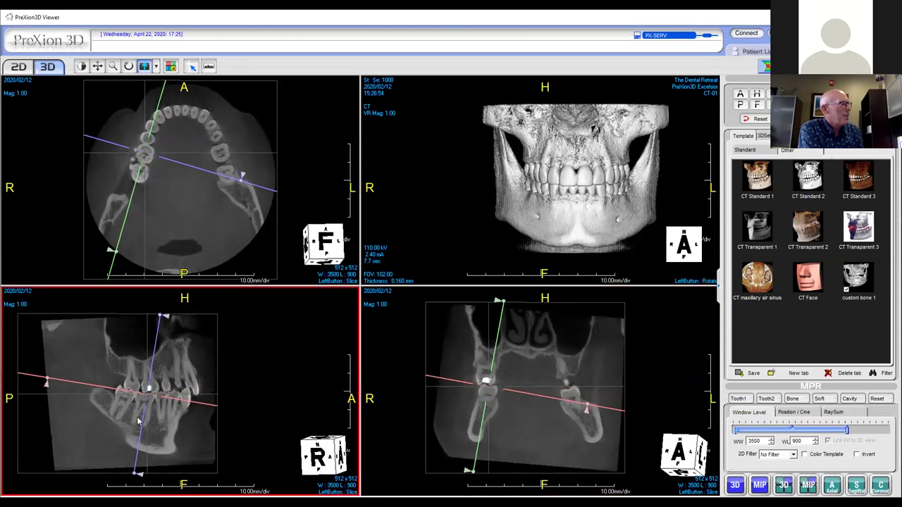
- Enlarge the right sagittal view, examine the right upper and lower teeth, roots and sinus floor slice by slice, and restore the four-view layout
{"action": "double_click", "coordinate": [224, 396]}
{"action": "scroll", "coordinate": [241, 376], "scroll_direction": "down", "scroll_amount": 5}
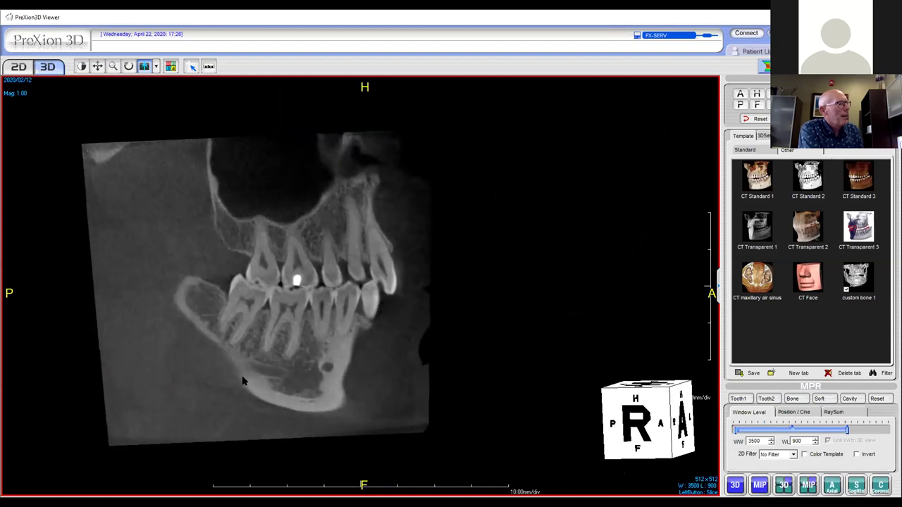
{"action": "scroll", "coordinate": [241, 380], "scroll_direction": "down", "scroll_amount": 6}
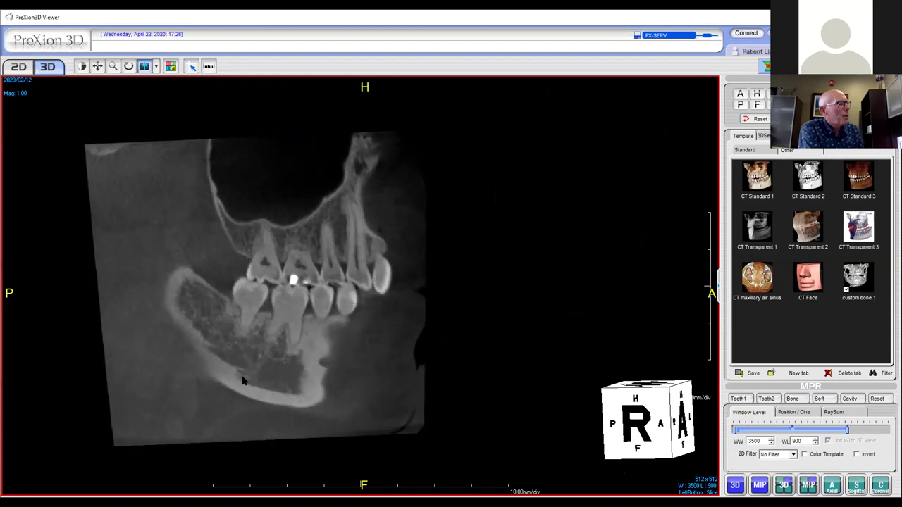
{"action": "scroll", "coordinate": [242, 380], "scroll_direction": "down", "scroll_amount": 6}
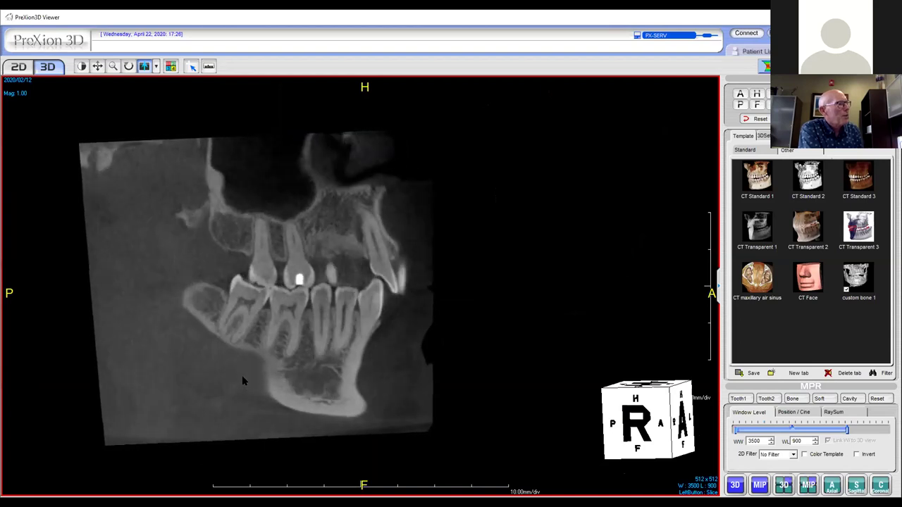
{"action": "scroll", "coordinate": [241, 380], "scroll_direction": "down", "scroll_amount": 4}
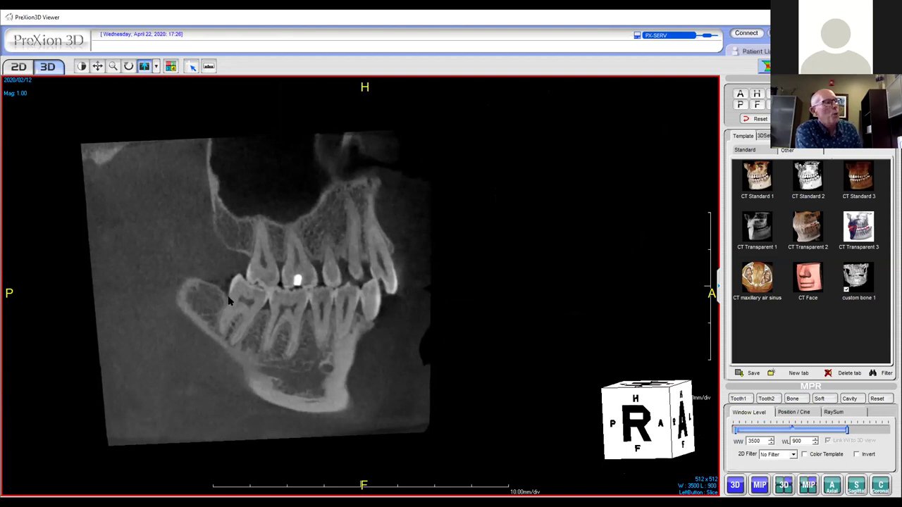
{"action": "double_click", "coordinate": [277, 307]}
{"action": "left_click", "coordinate": [560, 183]}
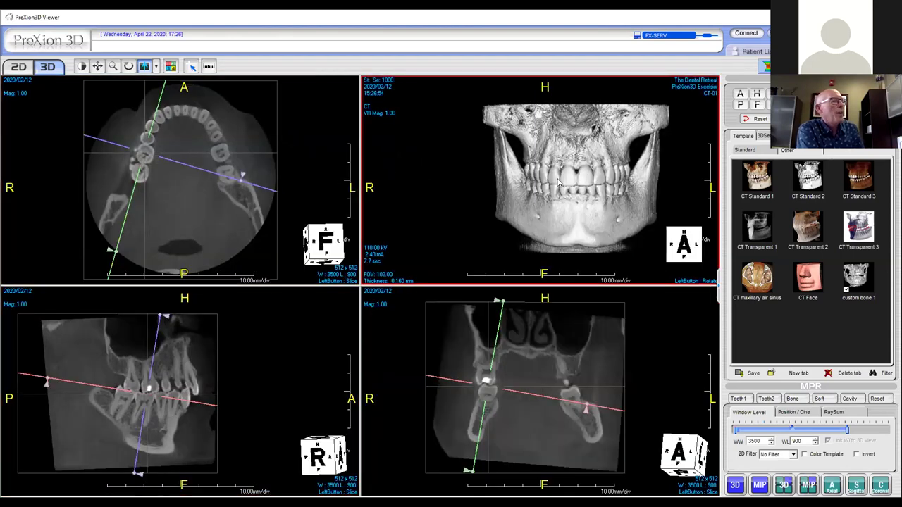
{"action": "left_click", "coordinate": [313, 193]}
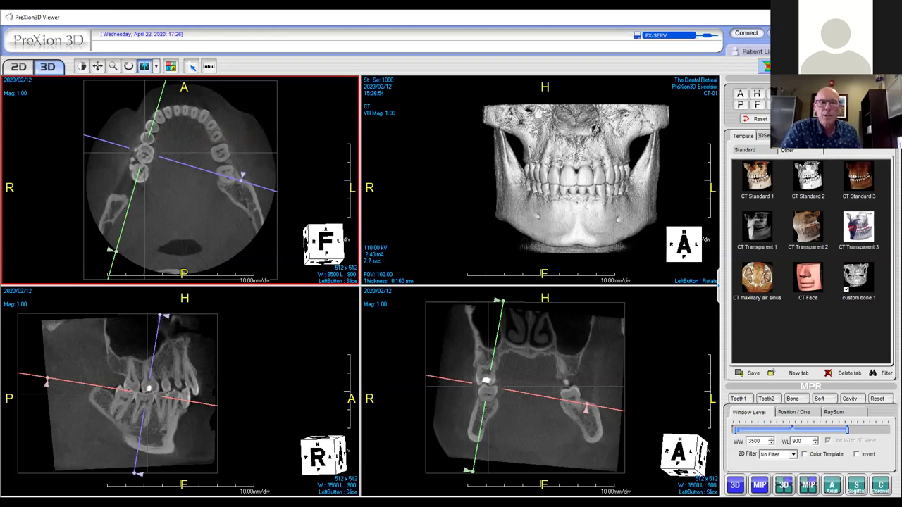
{"action": "left_click", "coordinate": [510, 127]}
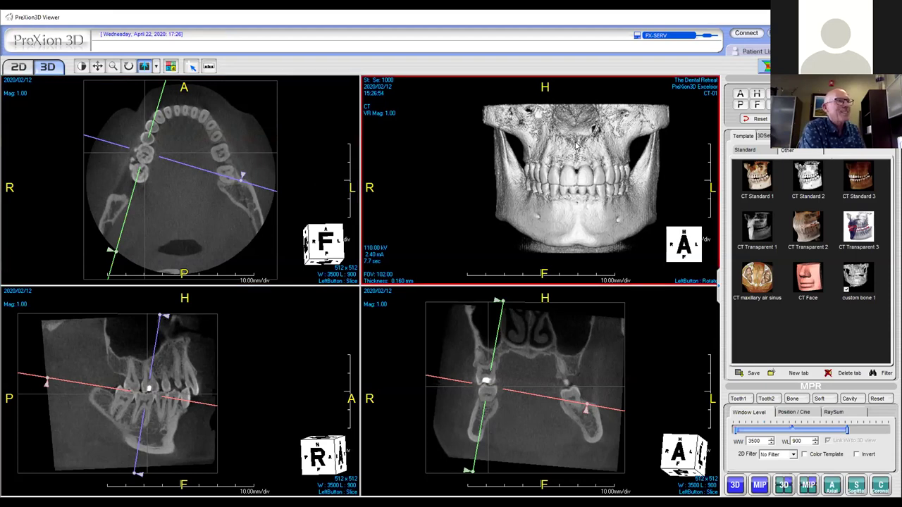
- Find the CT study dated 2019/10/16 11:23:12 in the patient list and load it
{"action": "left_click", "coordinate": [751, 51]}
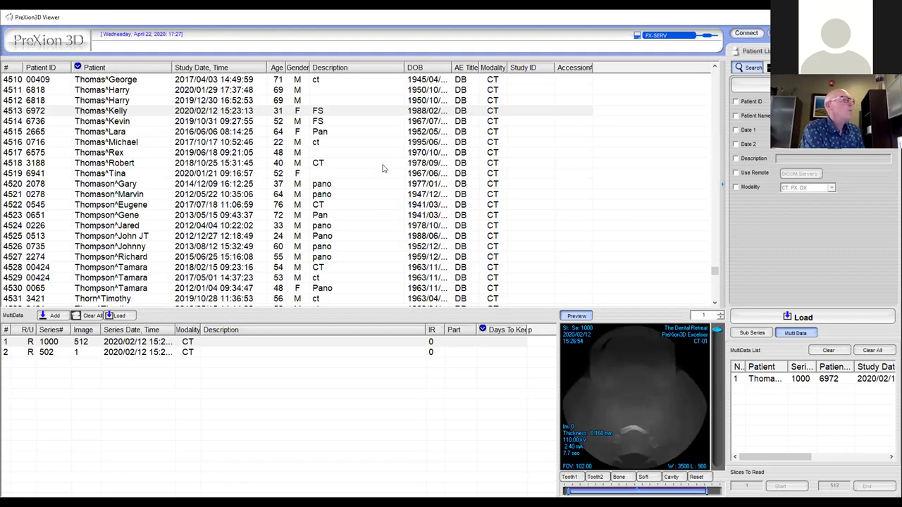
{"action": "scroll", "coordinate": [355, 162], "scroll_direction": "up", "scroll_amount": 20}
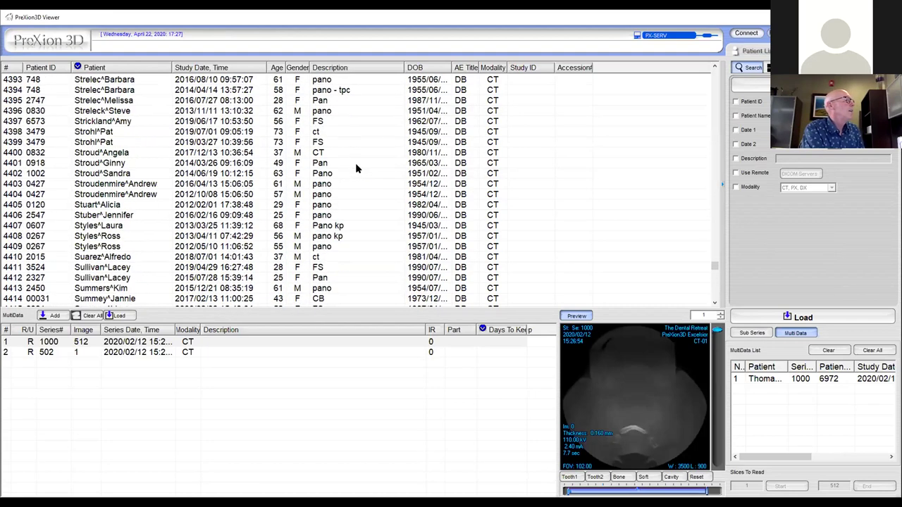
{"action": "scroll", "coordinate": [356, 168], "scroll_direction": "up", "scroll_amount": 20}
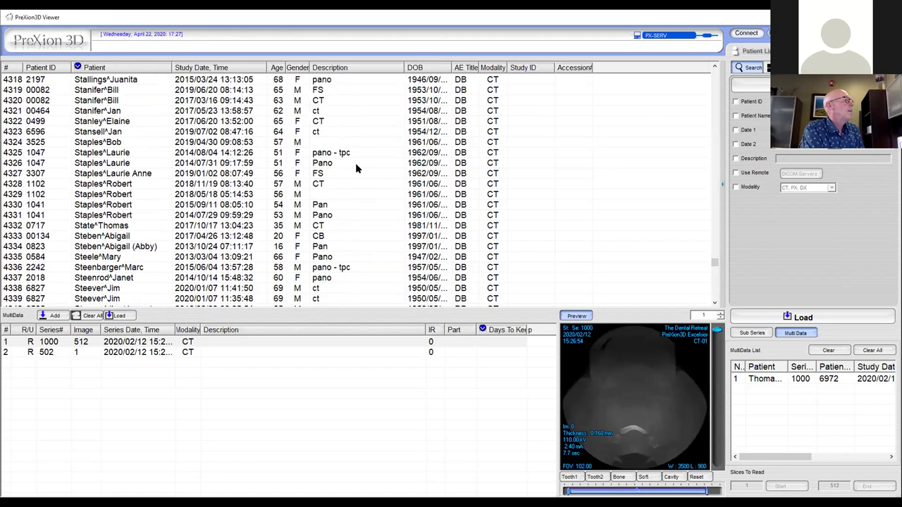
{"action": "scroll", "coordinate": [355, 168], "scroll_direction": "up", "scroll_amount": 19}
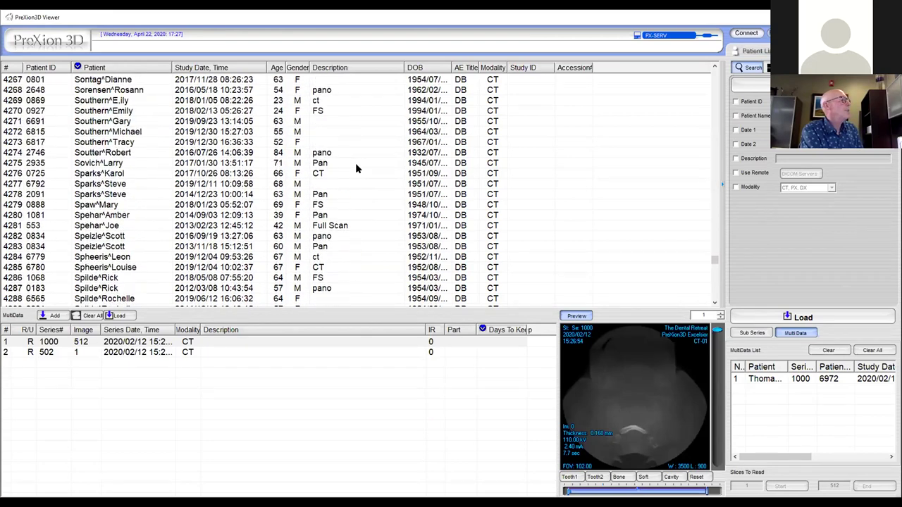
{"action": "scroll", "coordinate": [356, 168], "scroll_direction": "up", "scroll_amount": 20}
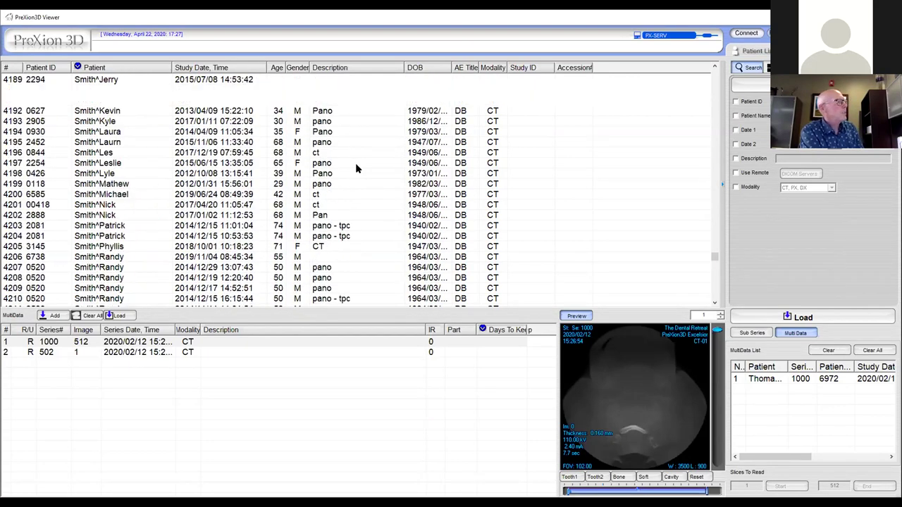
{"action": "scroll", "coordinate": [356, 168], "scroll_direction": "up", "scroll_amount": 18}
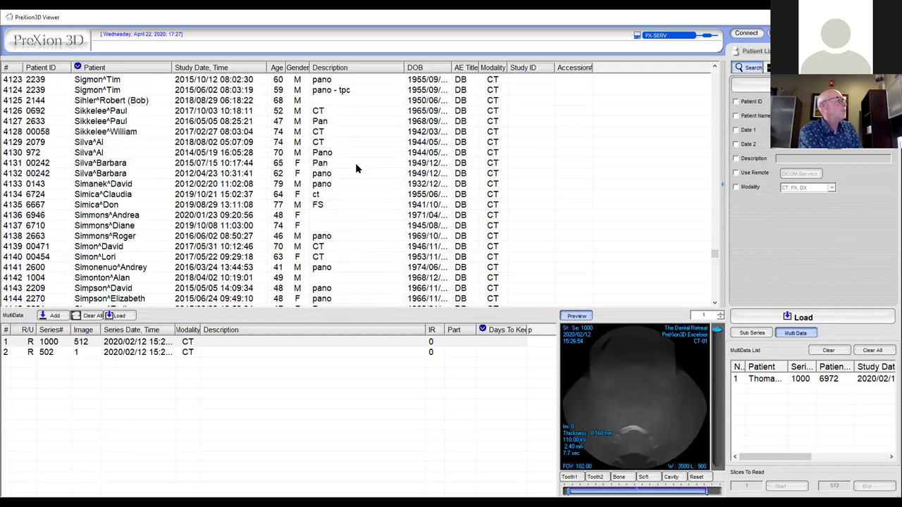
{"action": "scroll", "coordinate": [355, 167], "scroll_direction": "up", "scroll_amount": 18}
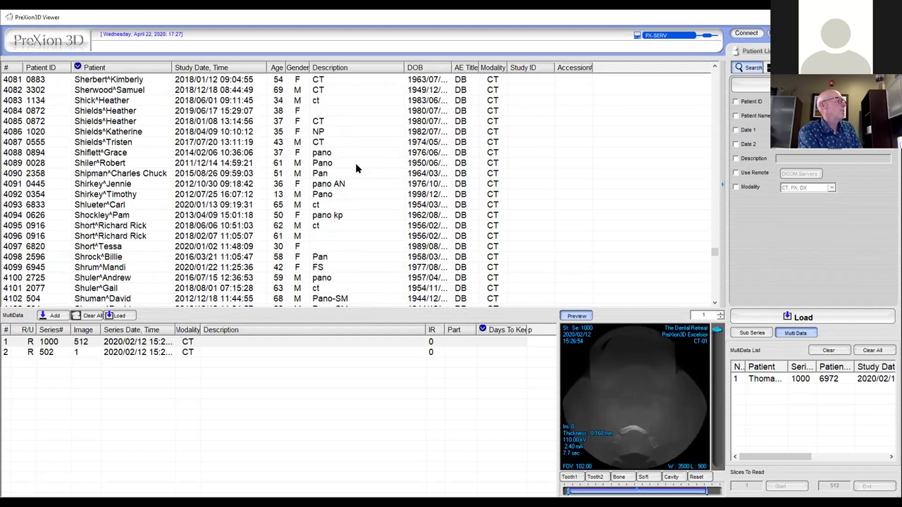
{"action": "scroll", "coordinate": [356, 167], "scroll_direction": "up", "scroll_amount": 6}
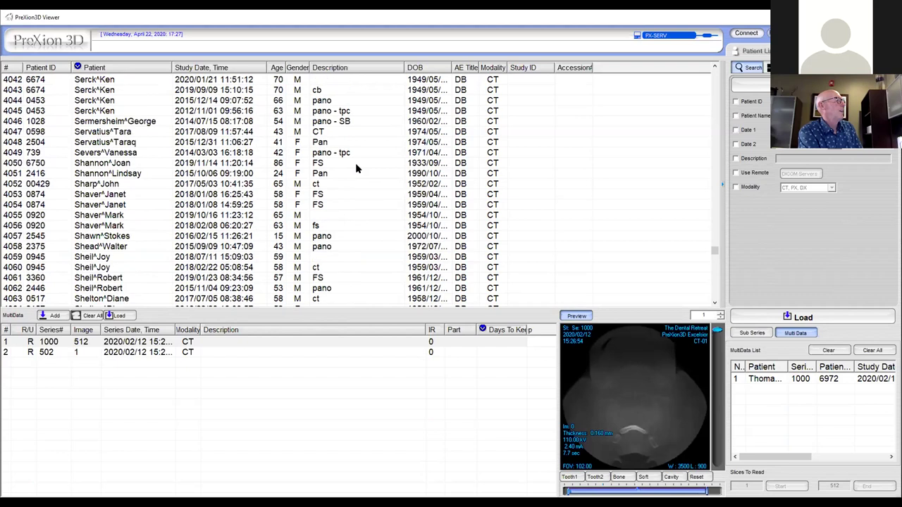
{"action": "scroll", "coordinate": [355, 168], "scroll_direction": "down", "scroll_amount": 1}
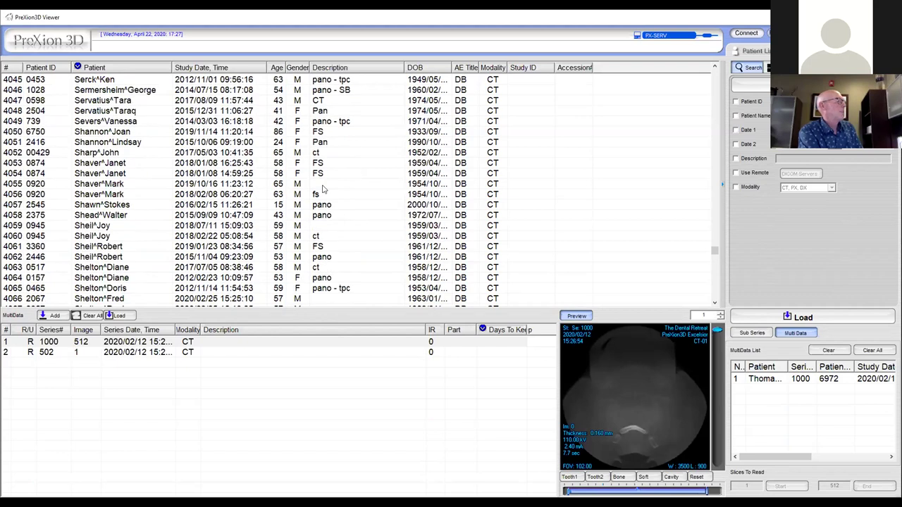
{"action": "double_click", "coordinate": [208, 185]}
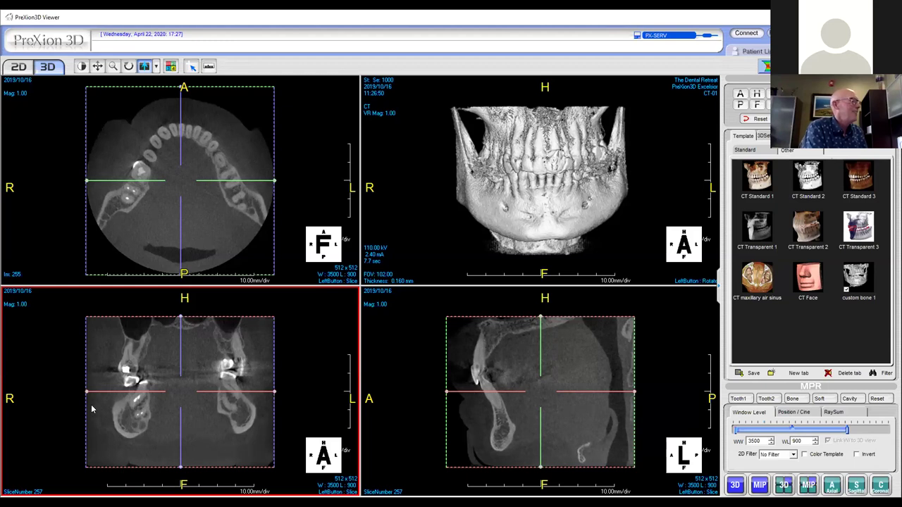
- Examine the axial slices from the lower crowns down to the lower roots by shifting the slice intersection in the coronal slice
{"action": "mouse_move", "coordinate": [181, 392]}
{"action": "left_mouse_down"}
{"action": "mouse_move", "coordinate": [185, 369]}
{"action": "mouse_move", "coordinate": [186, 384]}
{"action": "left_mouse_up"}
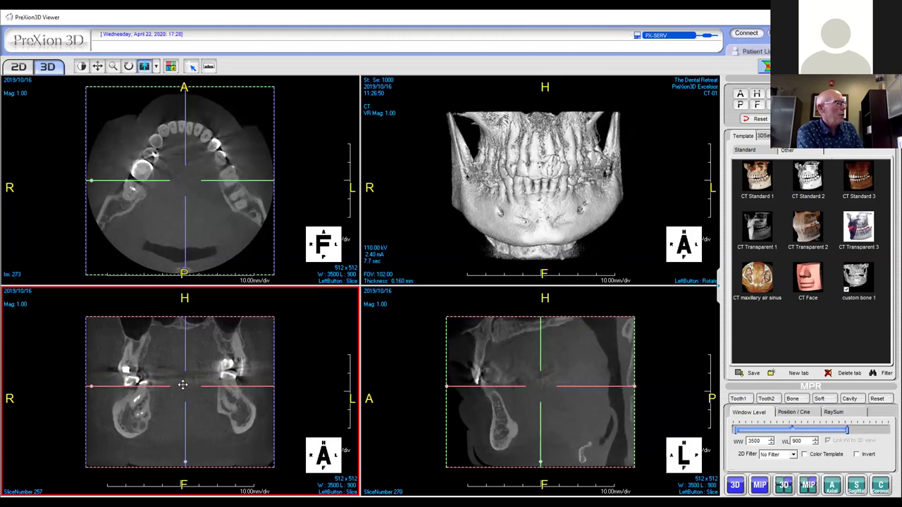
{"action": "mouse_move", "coordinate": [183, 385]}
{"action": "left_mouse_down"}
{"action": "mouse_move", "coordinate": [185, 321]}
{"action": "mouse_move", "coordinate": [181, 395]}
{"action": "left_mouse_up"}
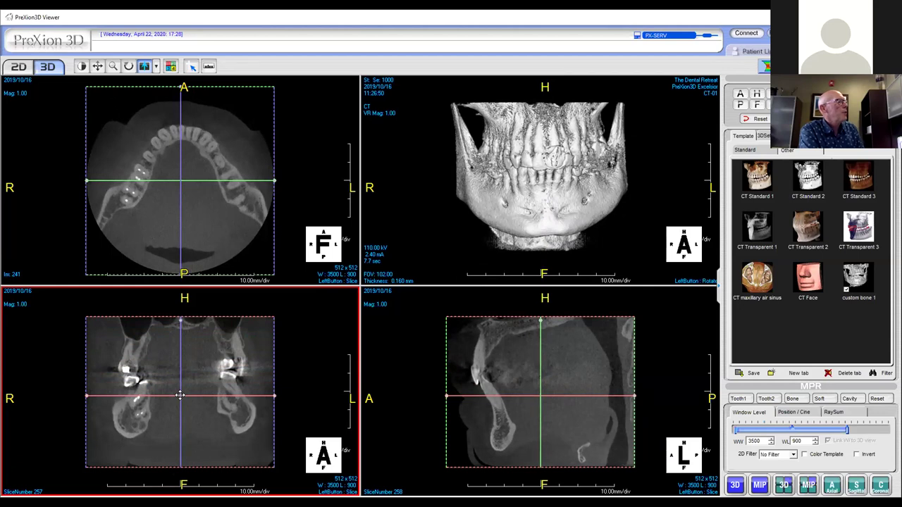